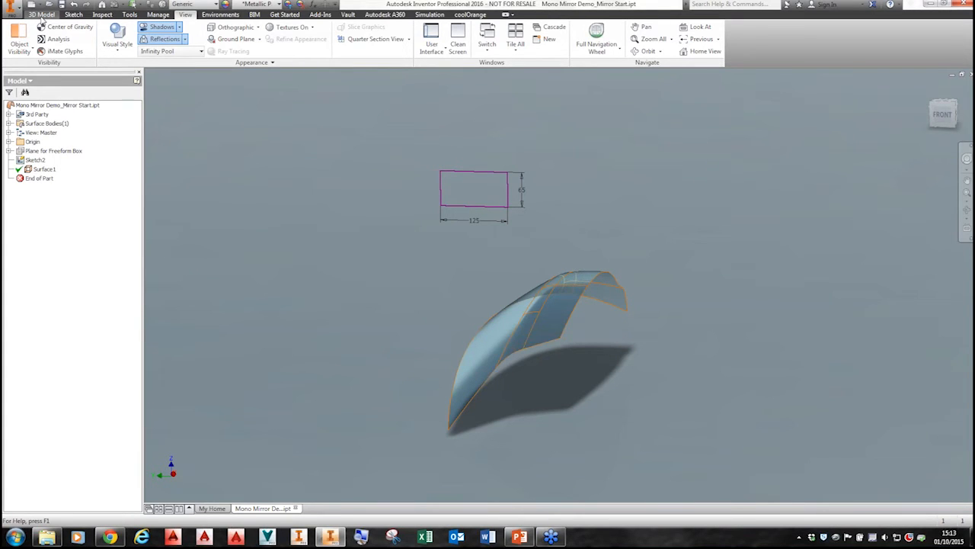
- Start a freeform box on the plane named Plane for Freeform Box, centred in the 125 by 65 mm sketch rectangle
left_click(42, 14)
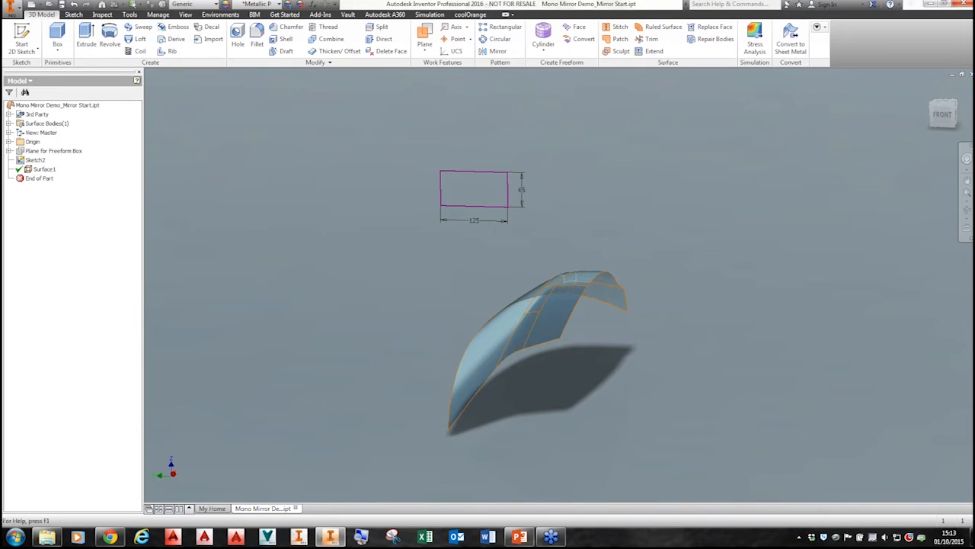
left_click(546, 56)
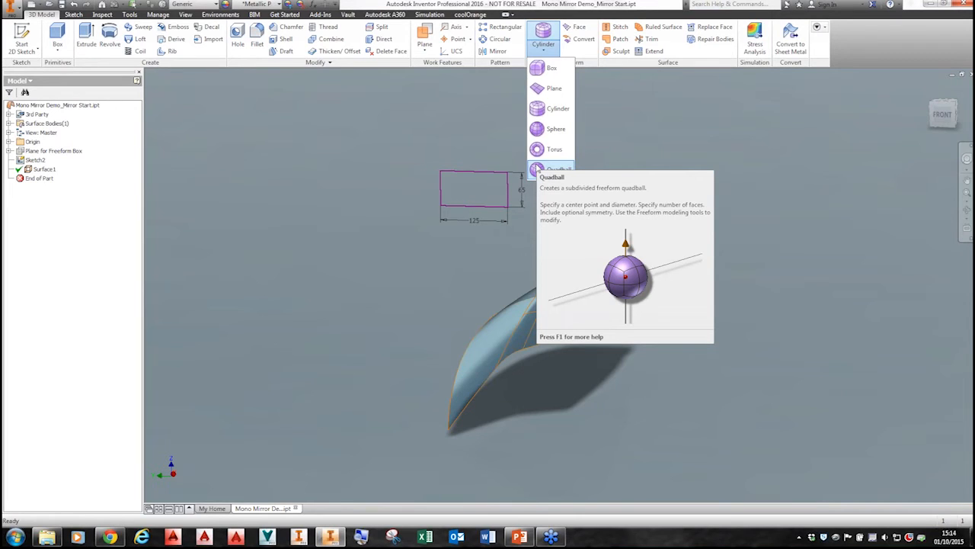
left_click(554, 70)
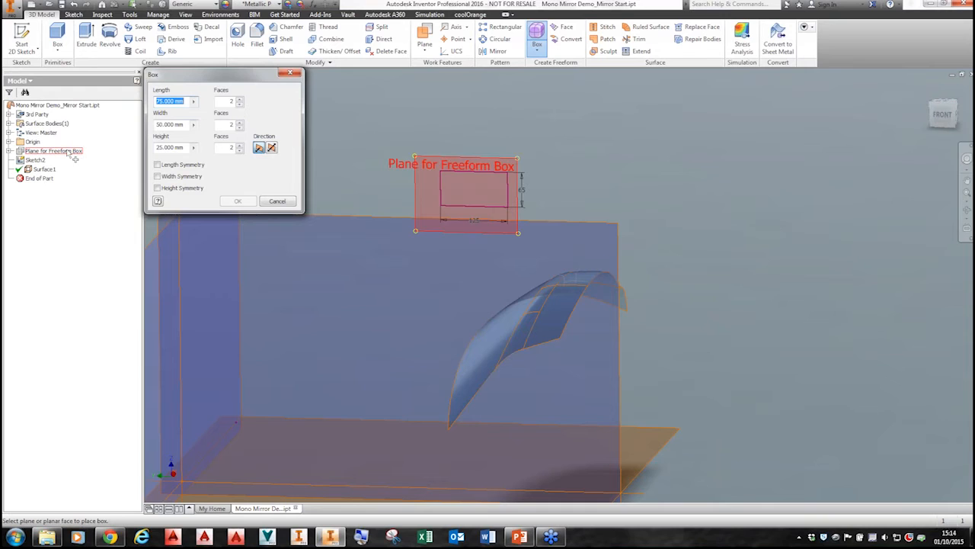
key("ctrl")
left_click(69, 155)
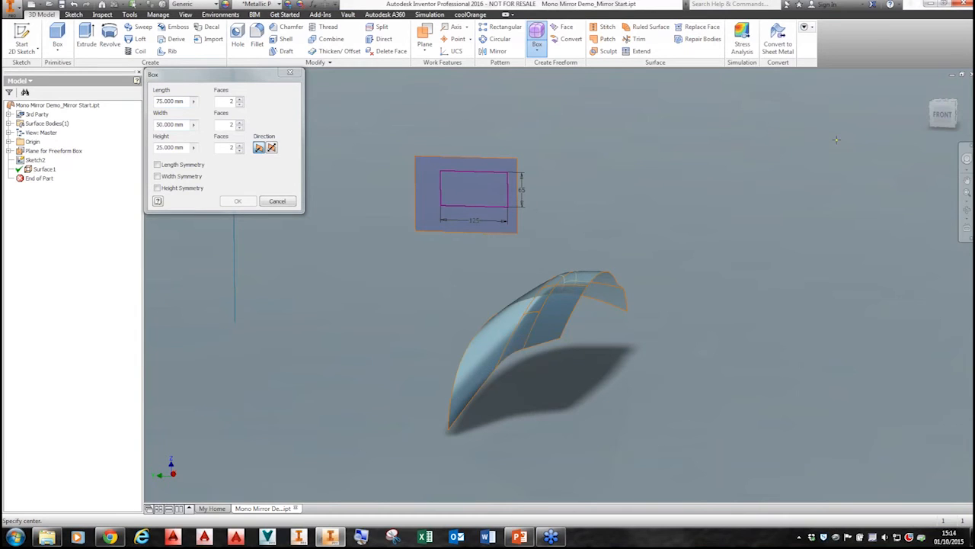
key("ctrl")
key("ctrl")
key("ctrl")
left_click(942, 120)
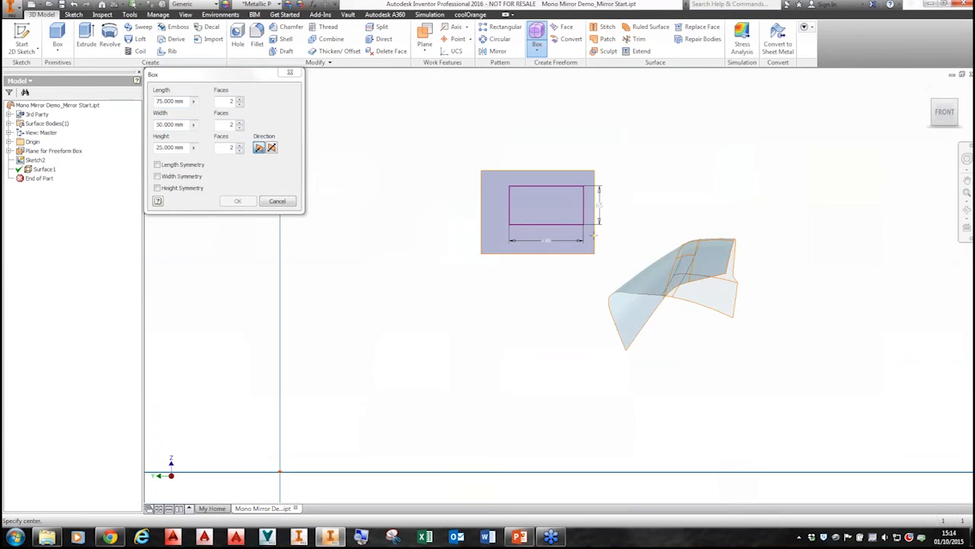
scroll(560, 213, "up", 6)
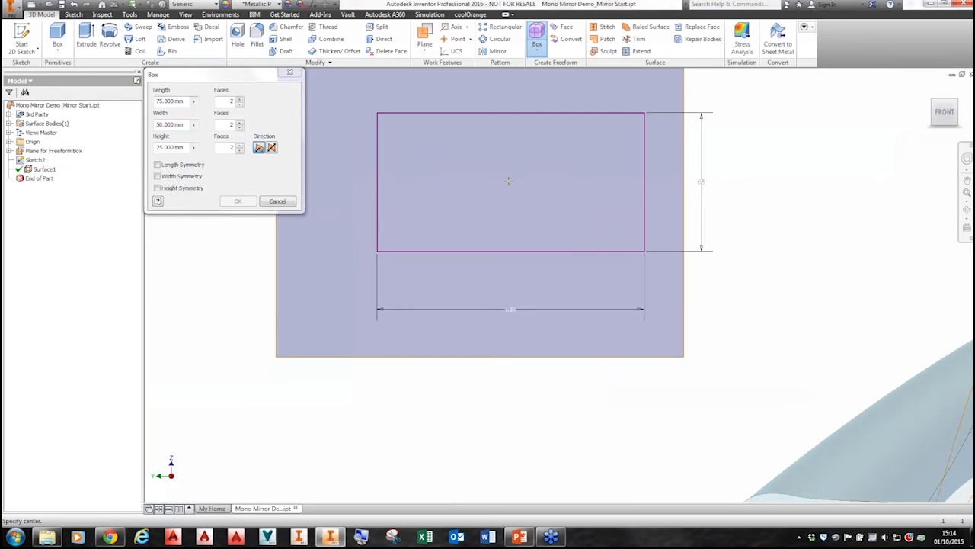
left_click(508, 181)
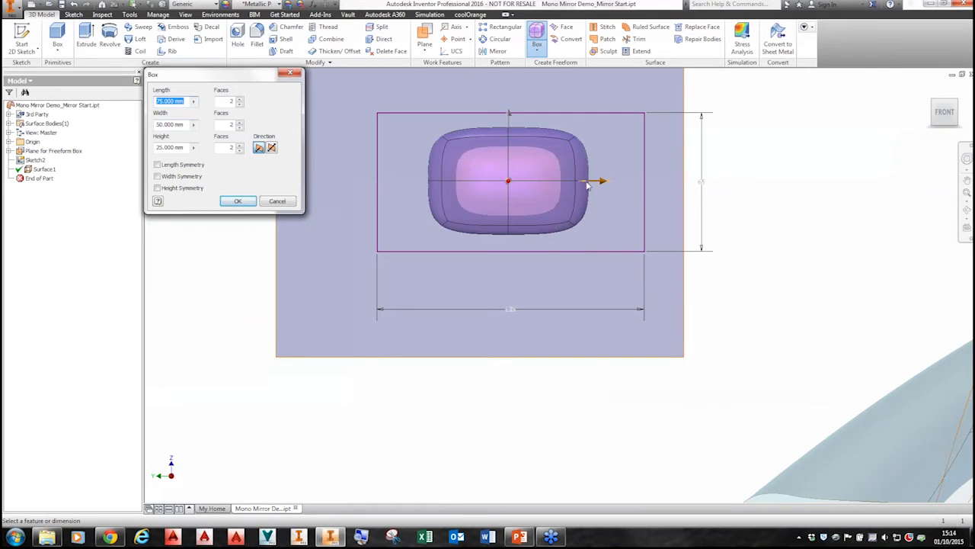
- Size the freeform box about 127.75 mm long and 73.75 mm wide, set its height to 100 mm, and create it
left_click_drag(602, 180, 660, 183)
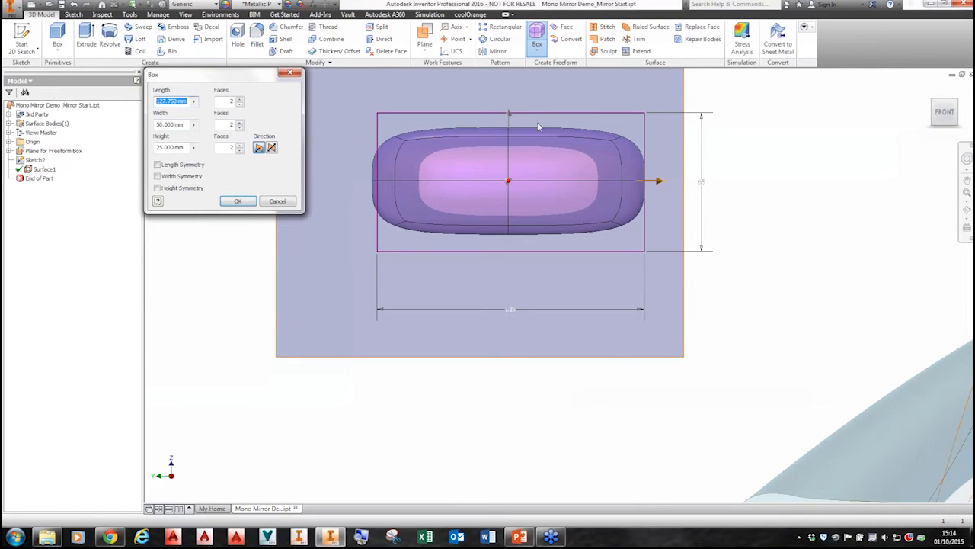
left_click_drag(509, 115, 512, 92)
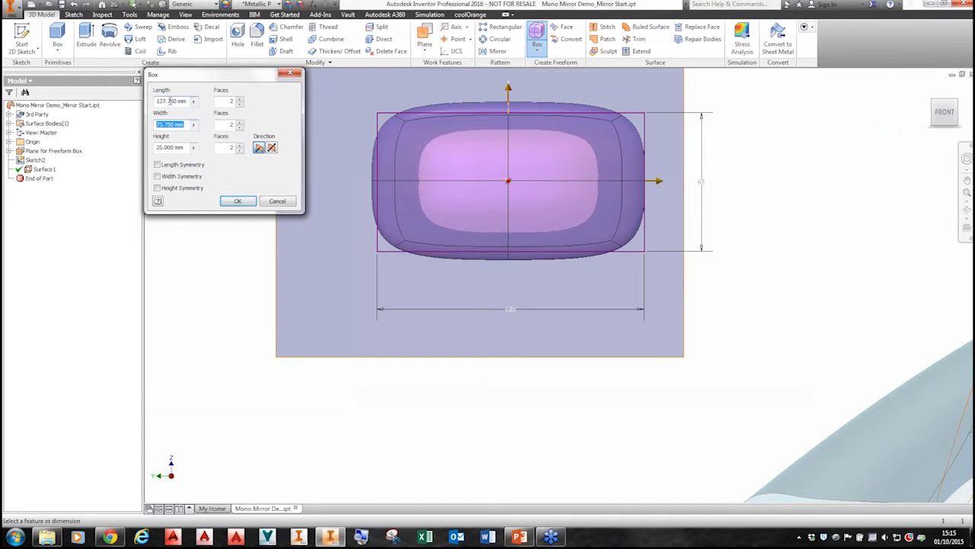
key("F6")
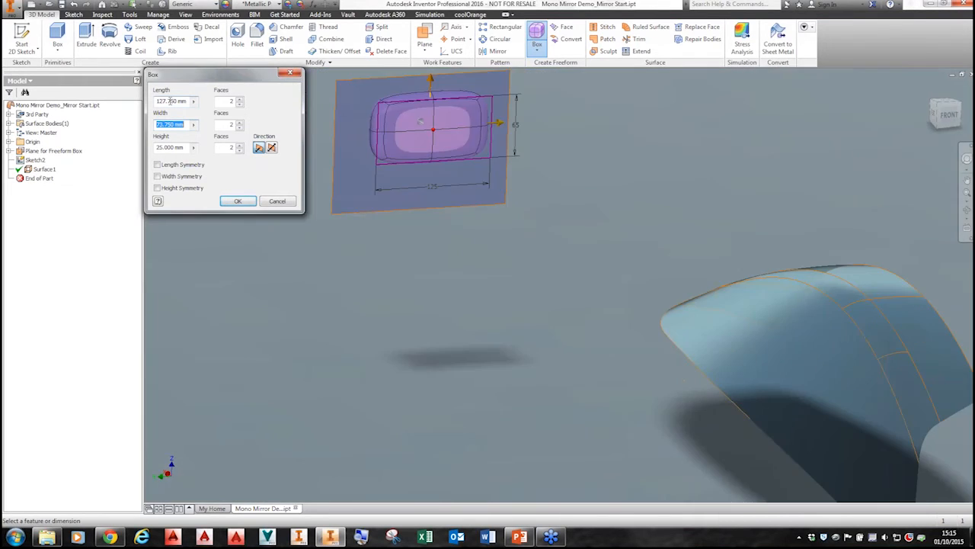
scroll(400, 128, "down", 3)
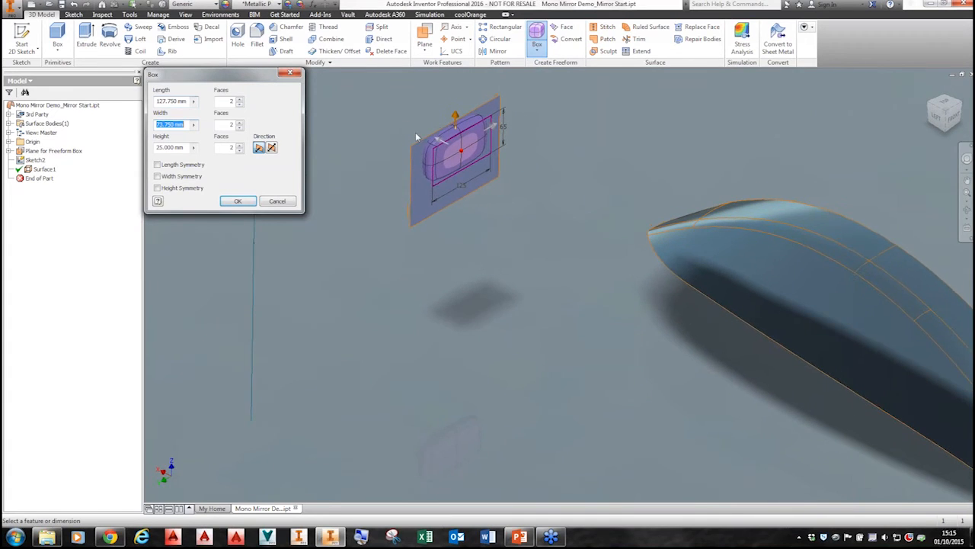
left_click_drag(461, 152, 536, 199)
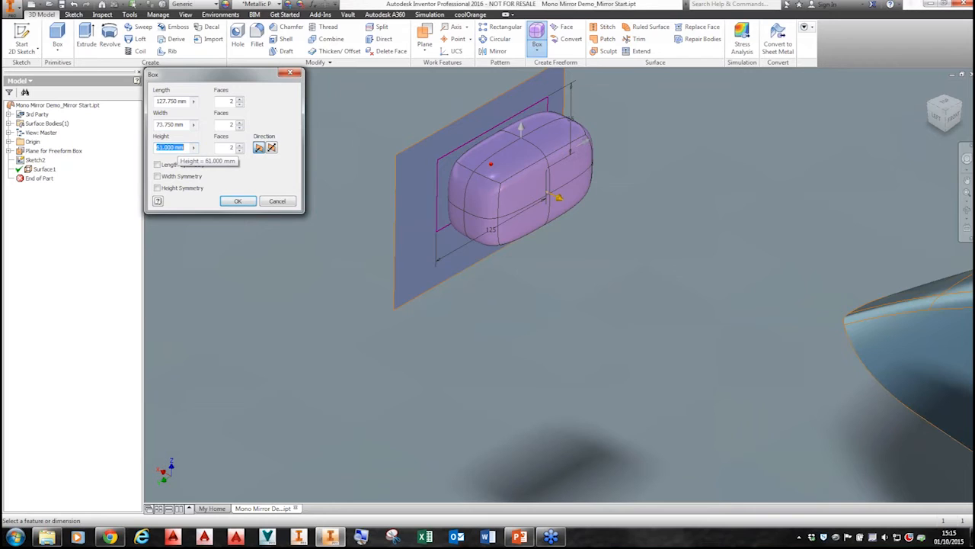
type("100")
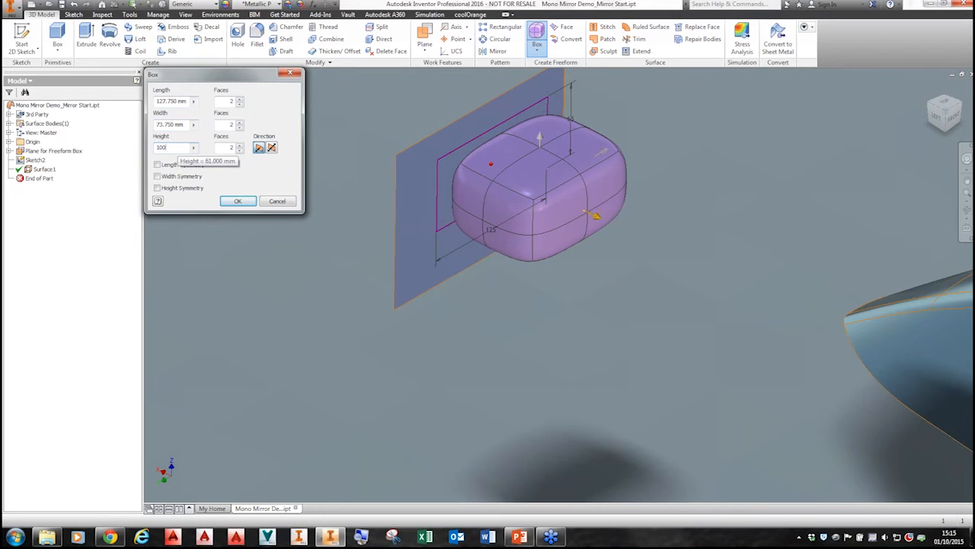
left_click(234, 202)
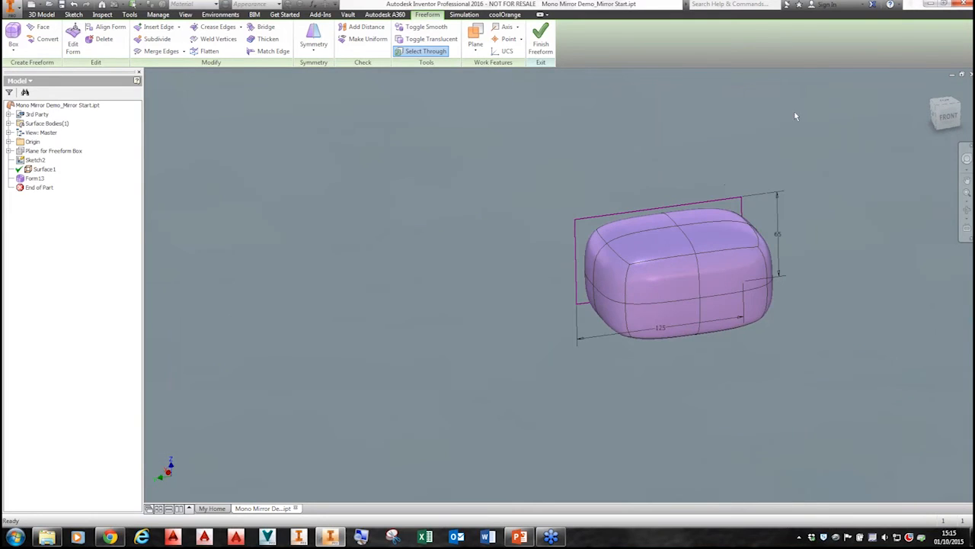
- Show the freeform box from the front with translucent display
scroll(664, 304, "up", 3)
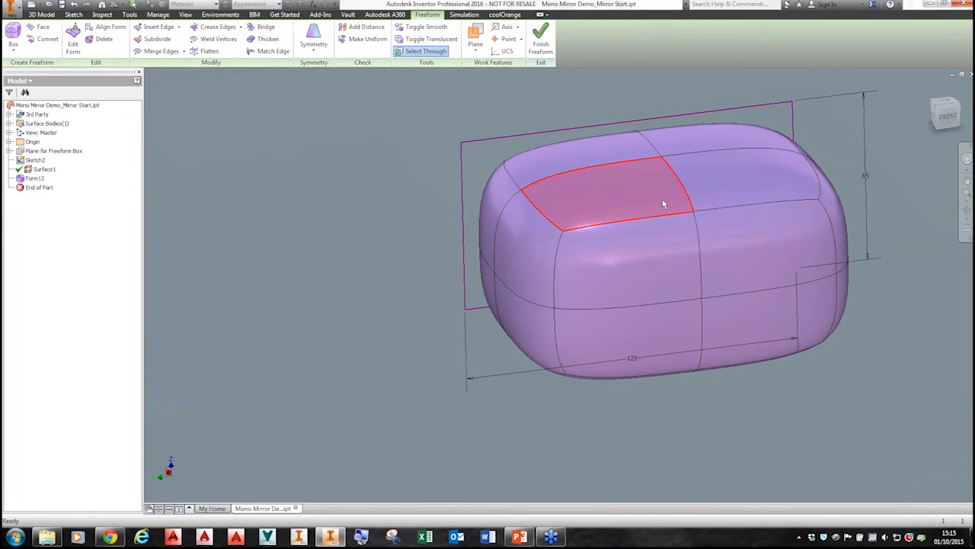
middle_click_drag(602, 260, 505, 229)
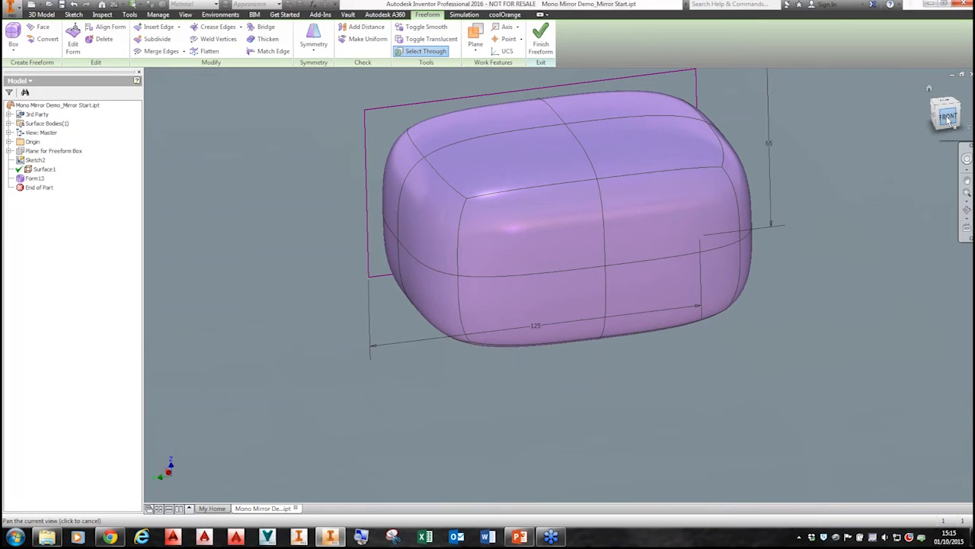
left_click(948, 118)
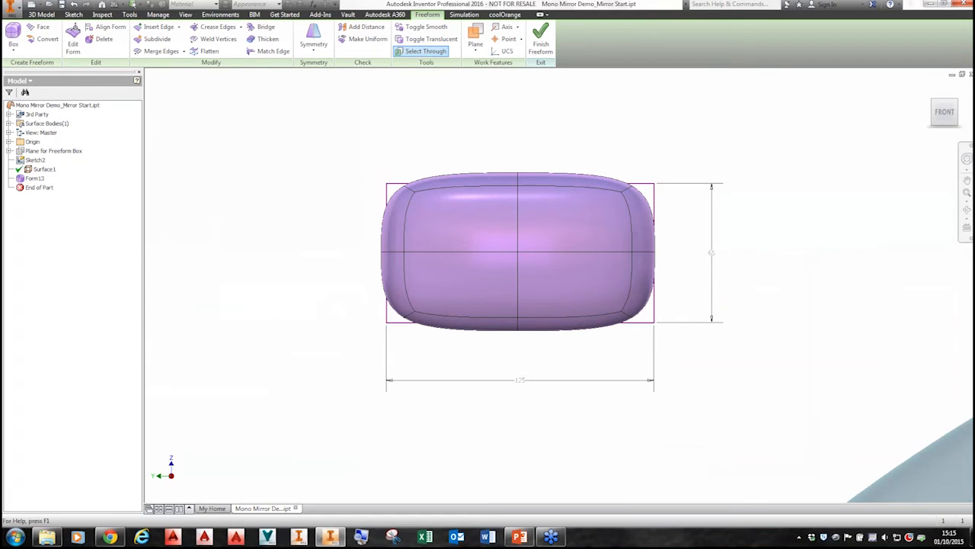
left_click(424, 42)
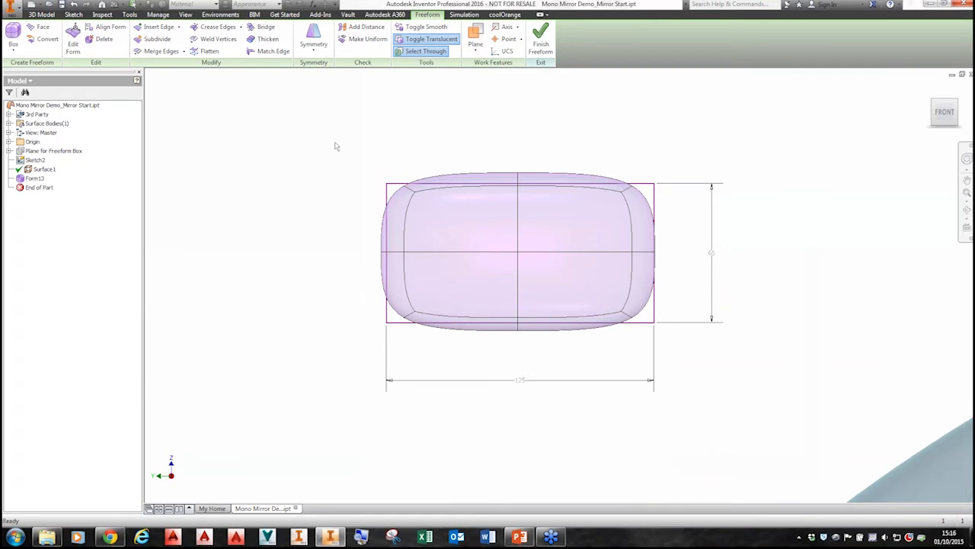
- Pull the box's upper-left corner points up and outward and its lower-right corner down and outward to skew the front profile
left_click_drag(334, 146, 483, 238)
left_click(74, 40)
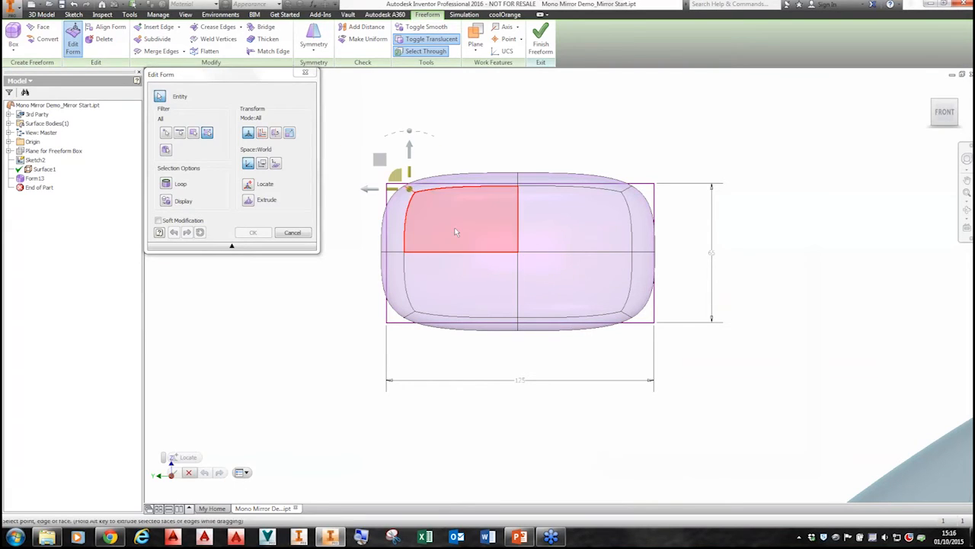
left_click_drag(376, 161, 336, 125)
left_click(602, 291)
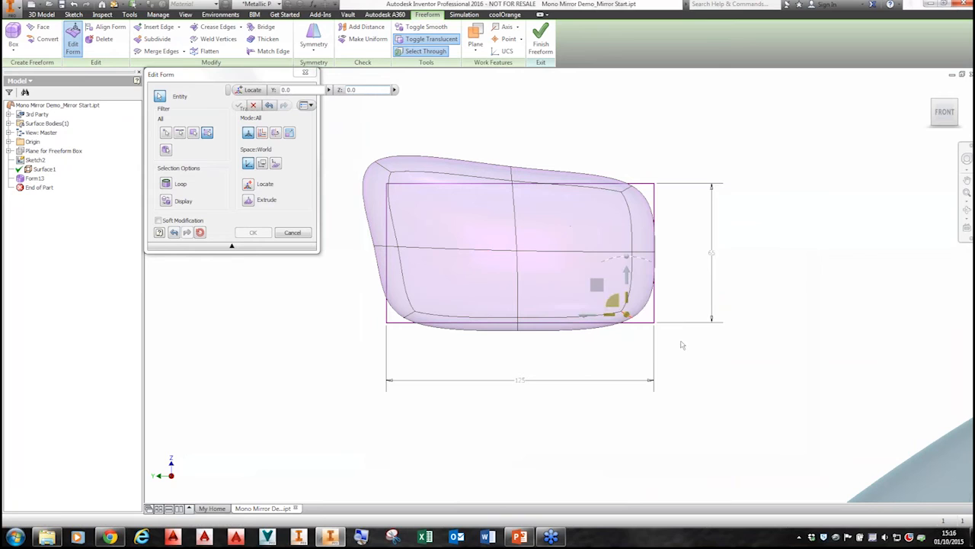
left_click_drag(602, 291, 640, 326)
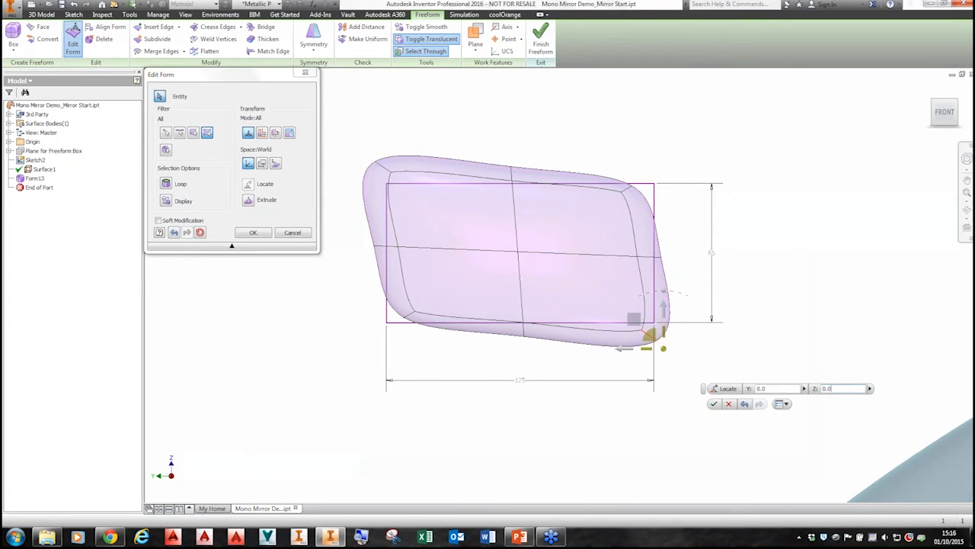
- Move the form's upper-right corner inward and down, and nudge its lower-left corner
left_click(665, 221)
left_click_drag(606, 174, 592, 196)
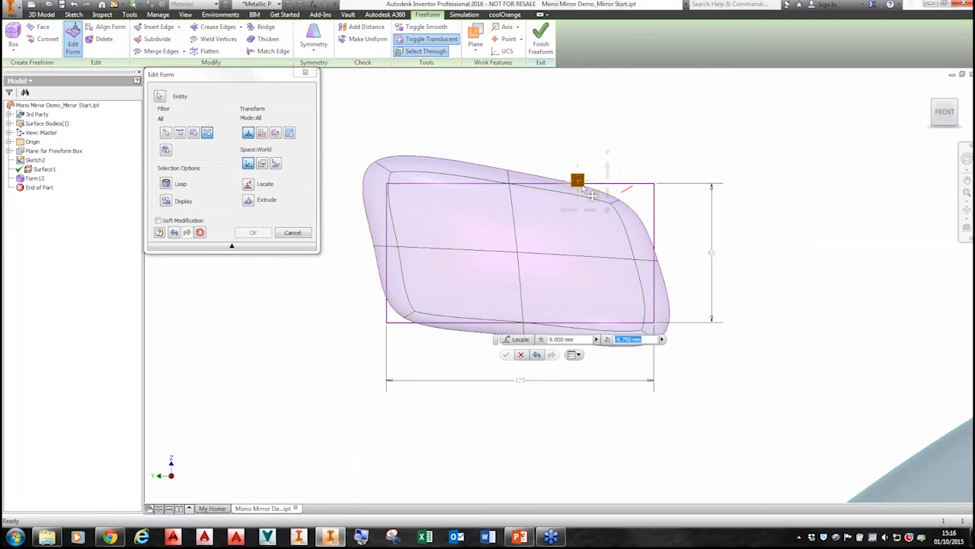
left_click(390, 297)
left_click_drag(399, 300, 377, 283)
- Shift the point at the middle of the form's top edge about 2 mm in Y and -4 mm in Z, and apply the edit
left_click_drag(524, 192, 524, 193)
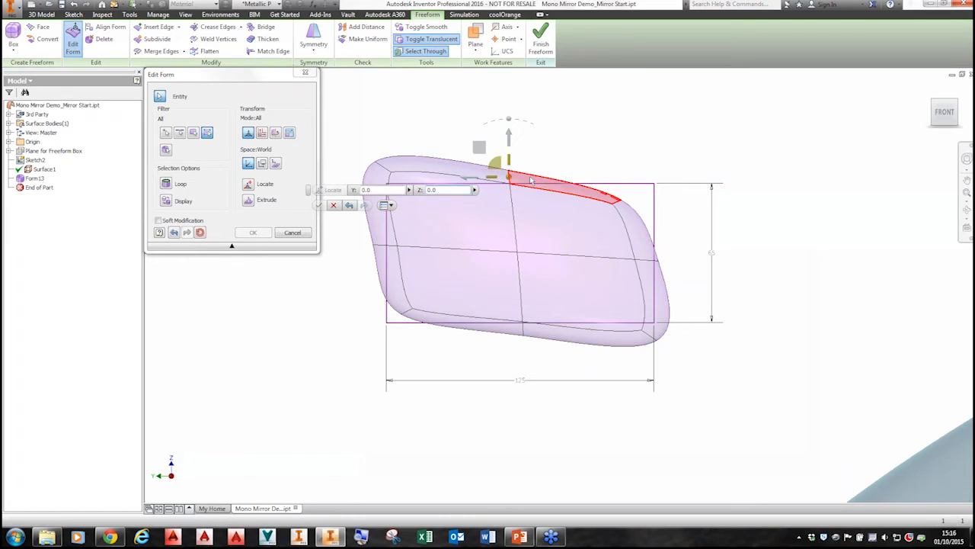
left_click_drag(484, 153, 480, 162)
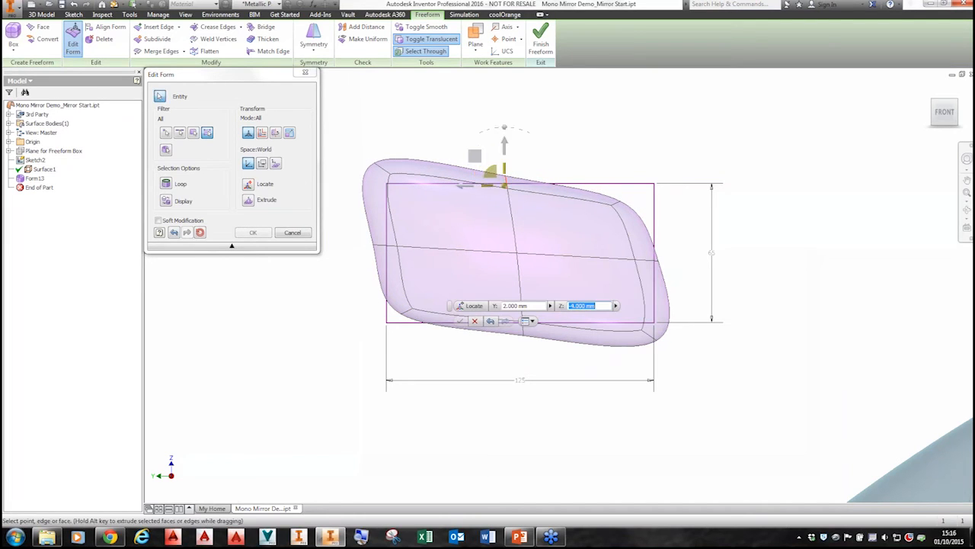
left_click(459, 321)
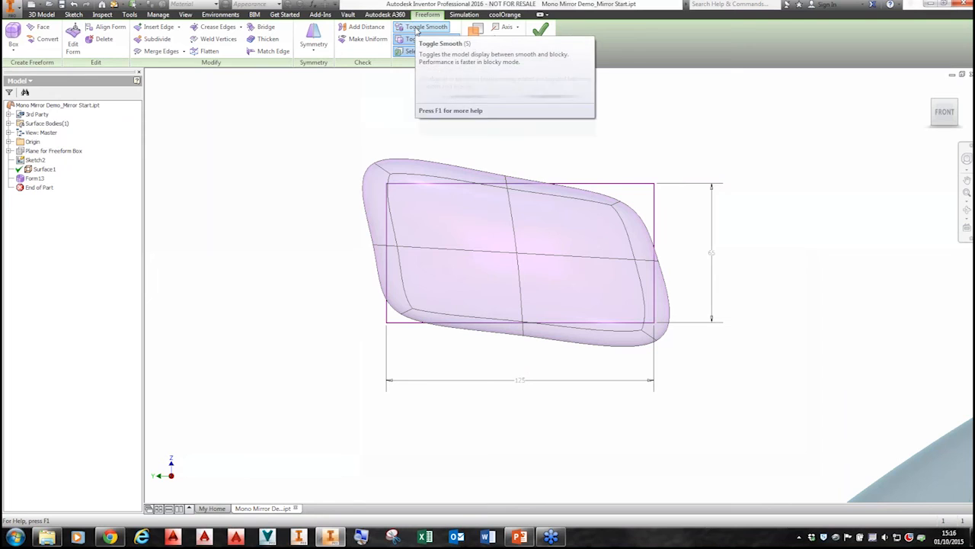
- Switch the form to blocky display and move the lower-left corner points up and inward
key("ctrl")
left_click(418, 29)
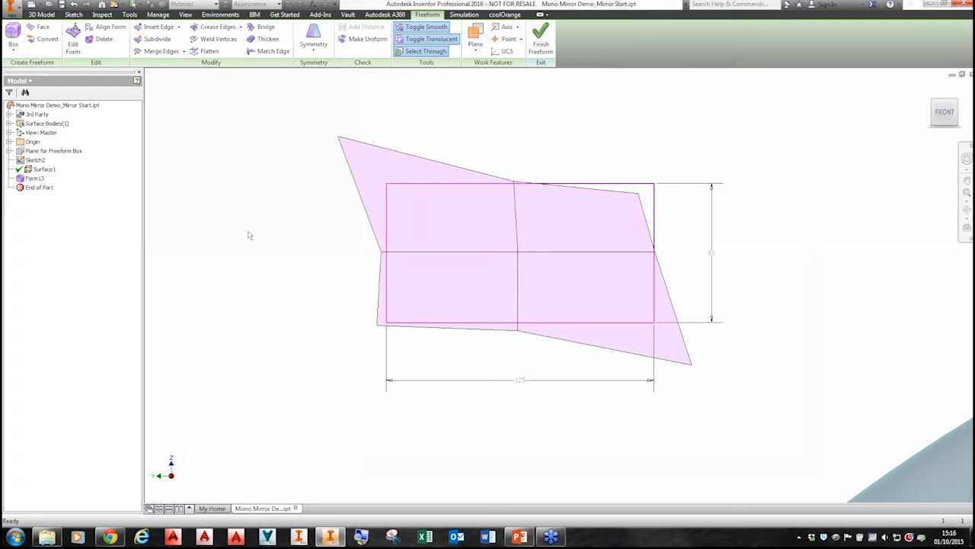
left_click_drag(339, 283, 480, 378)
left_click(73, 39)
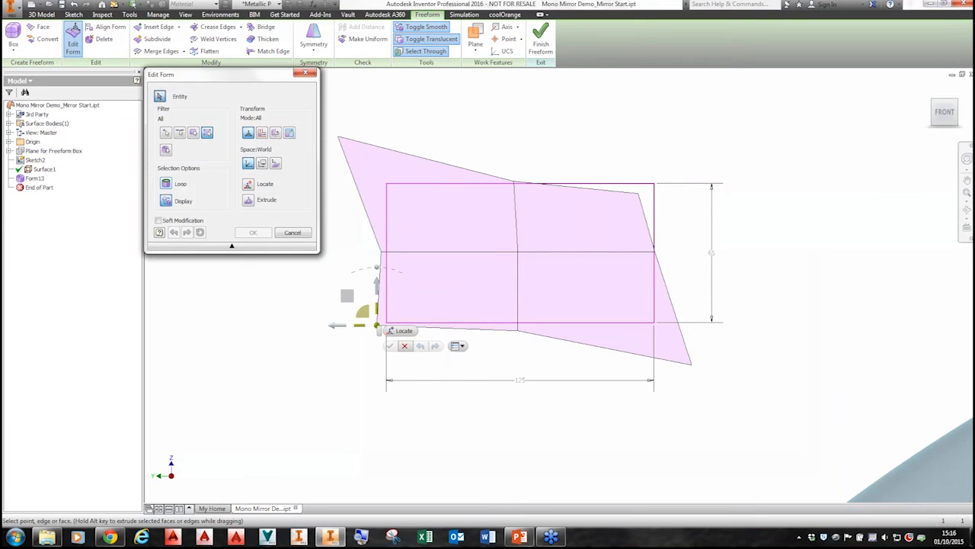
left_click_drag(347, 296, 368, 283)
- Raise the top-middle point about 3.25 mm, shift the lower-right face about 2 mm in Y and 2.5 mm in Z, and apply
left_click(484, 146)
left_click_drag(485, 145, 487, 148)
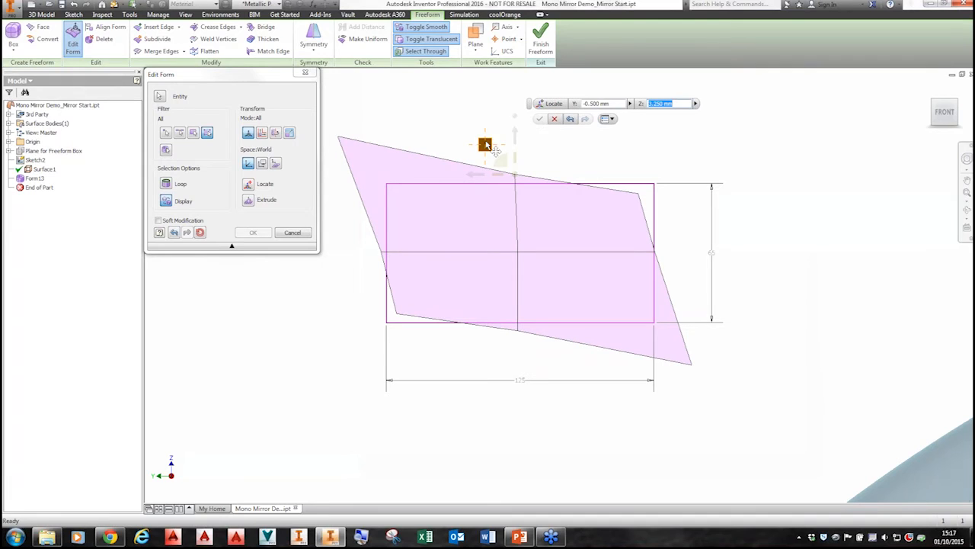
left_click(618, 313)
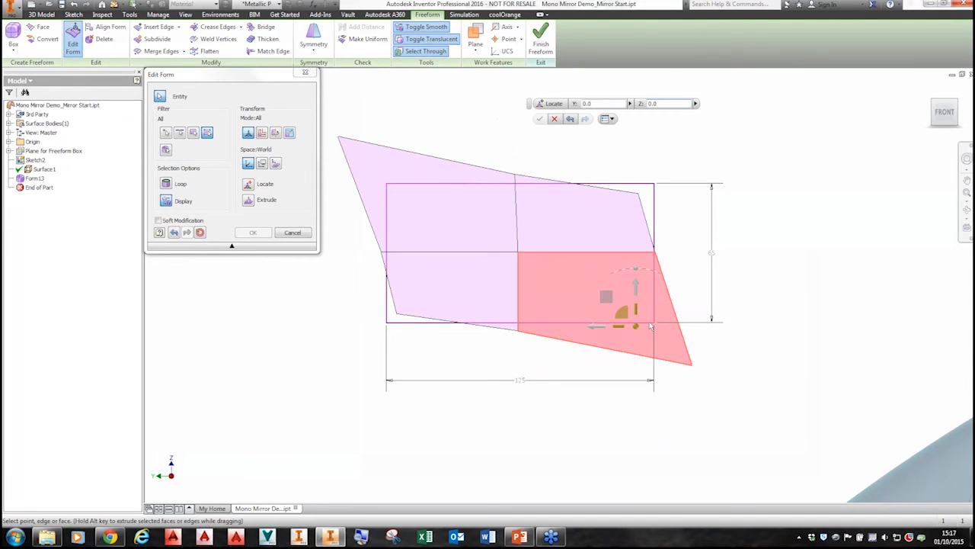
left_click_drag(619, 313, 600, 299)
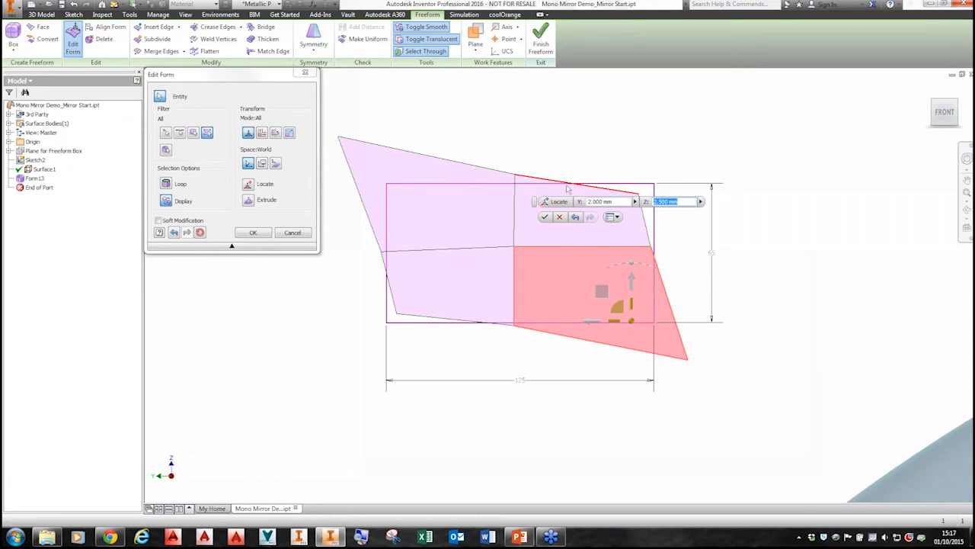
left_click(544, 217)
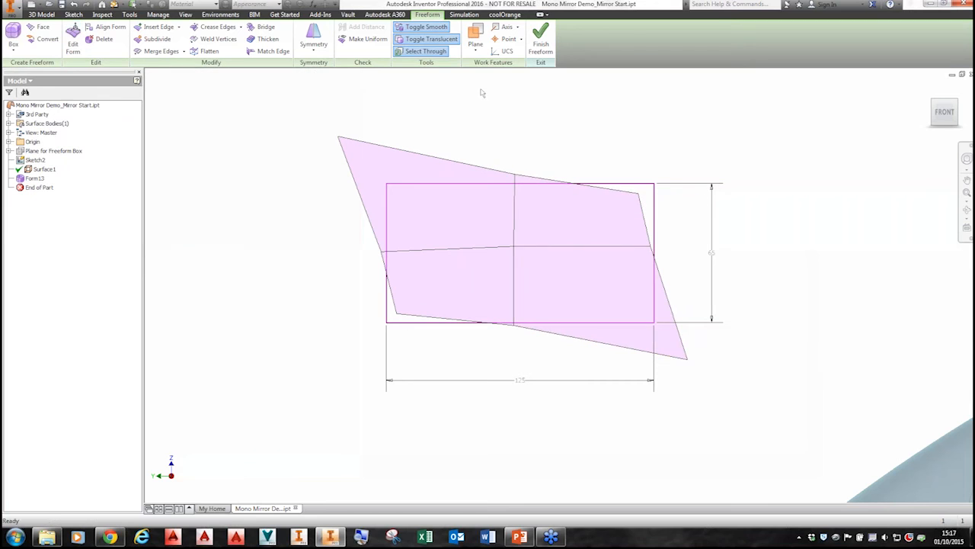
- Return the freeform body to smooth, opaque display
left_click(425, 27)
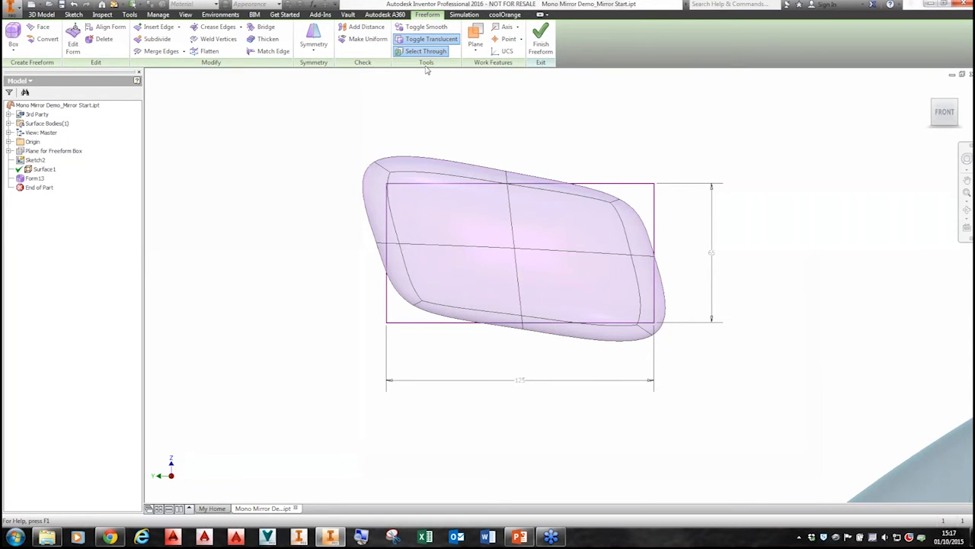
key("F6")
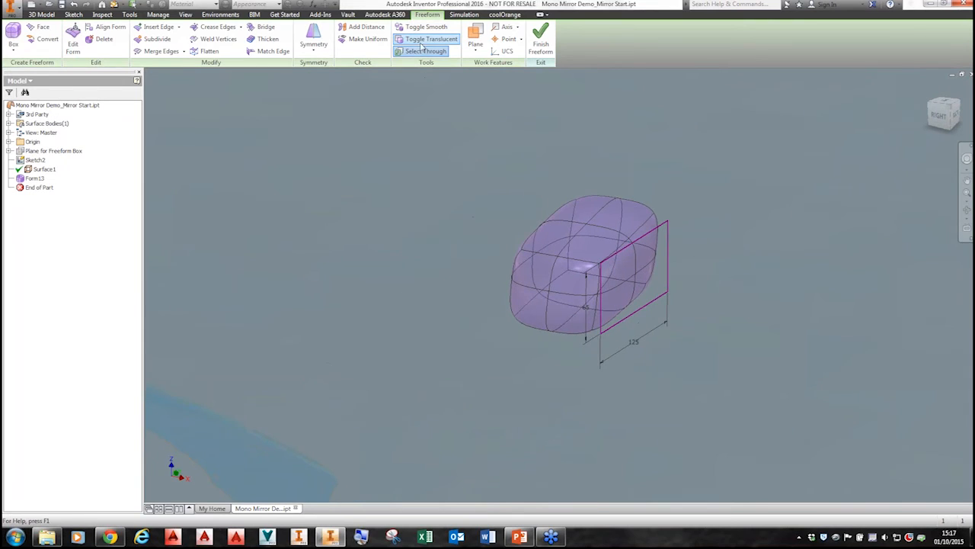
left_click(426, 39)
scroll(612, 254, "down", 5)
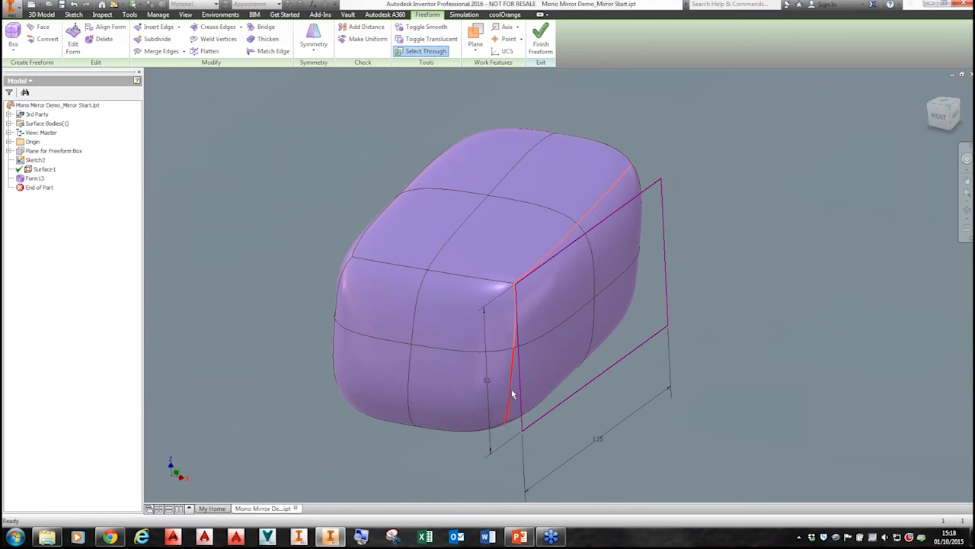
middle_click_drag(355, 262, 513, 468, "shift")
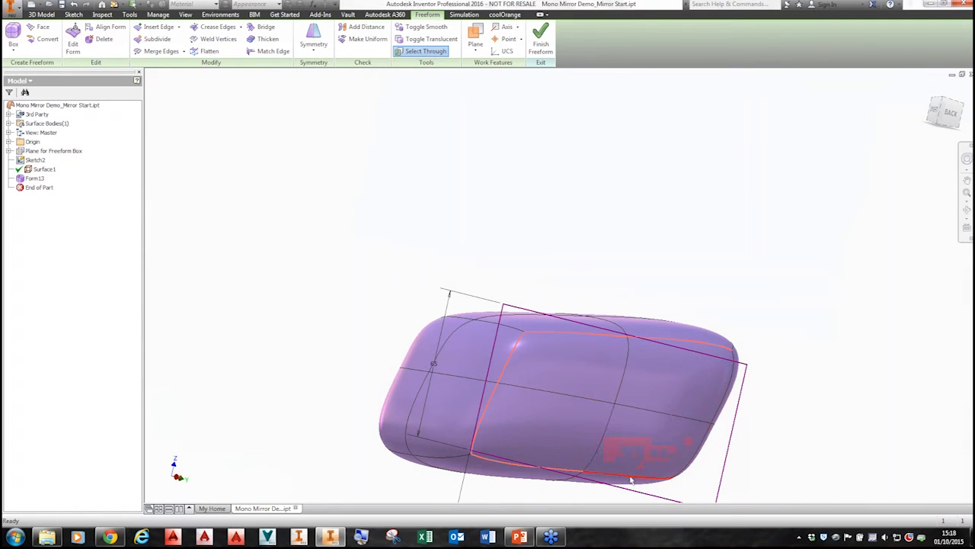
- Crease the selected edge loop around the open back side of the freeform body
middle_click_drag(797, 320, 755, 313, "shift")
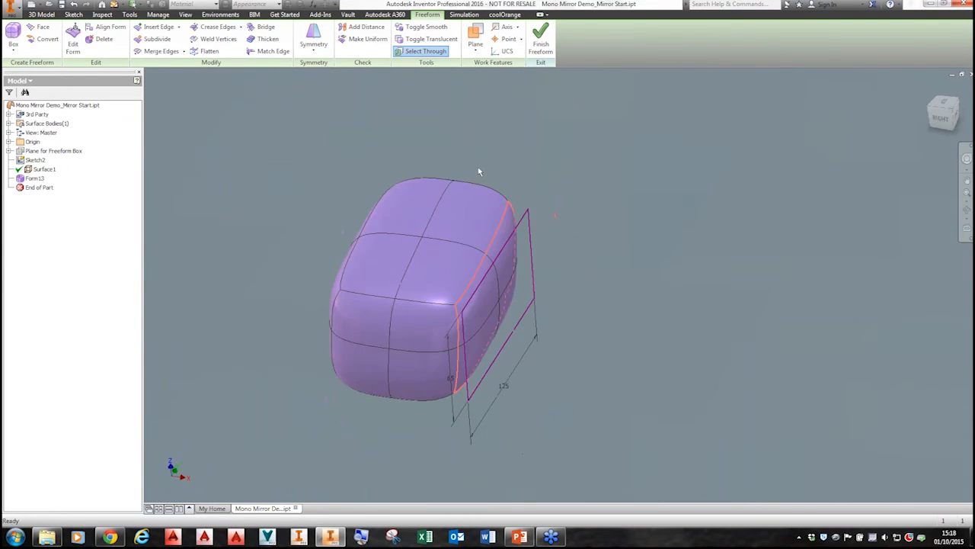
right_click(588, 142)
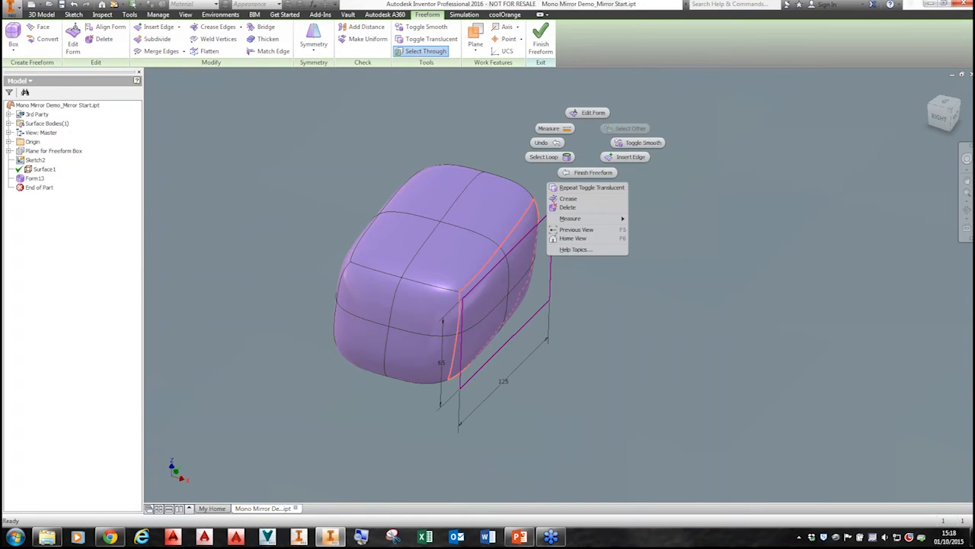
left_click(578, 201)
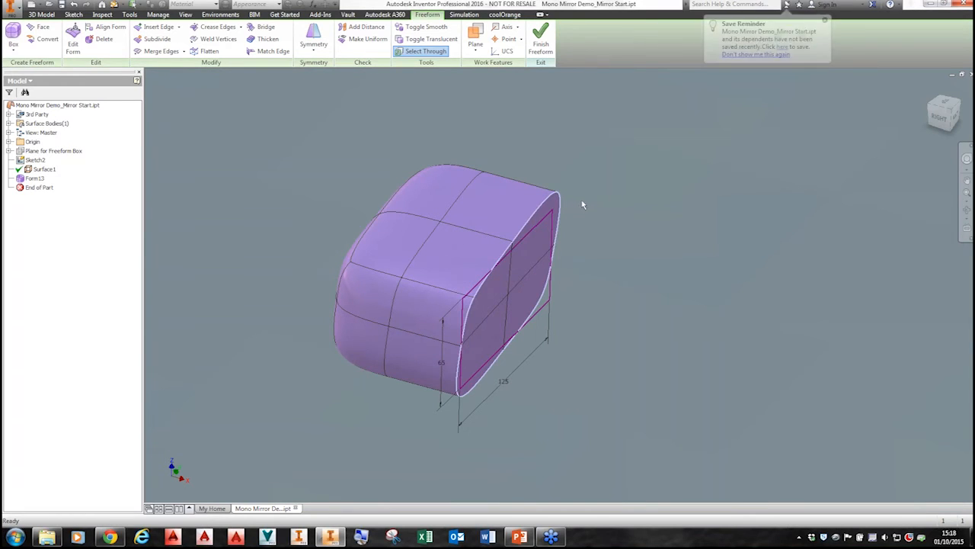
- Extrude the four front faces of the form inward with a uniform scale of about 0.67 and apply the edit
middle_click_drag(547, 187, 575, 217, "shift")
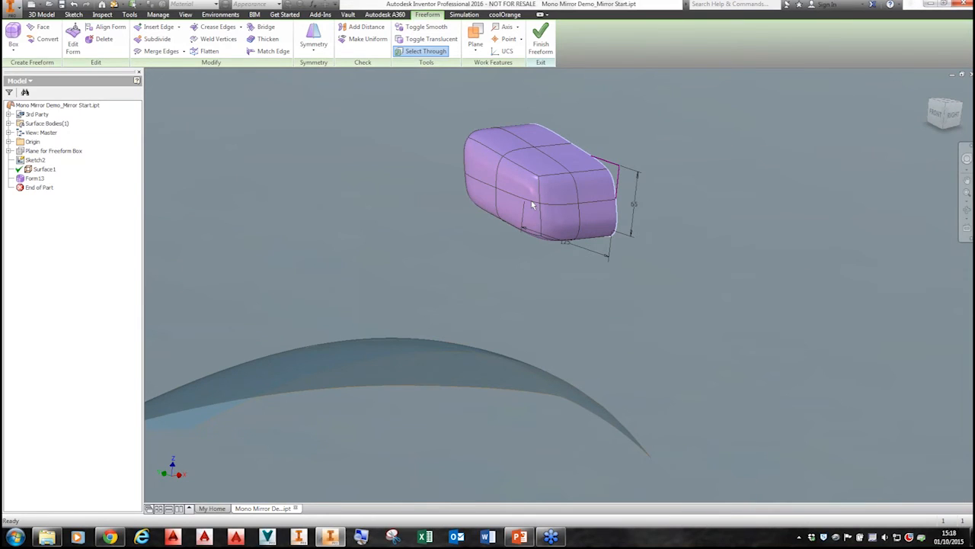
left_click(936, 115)
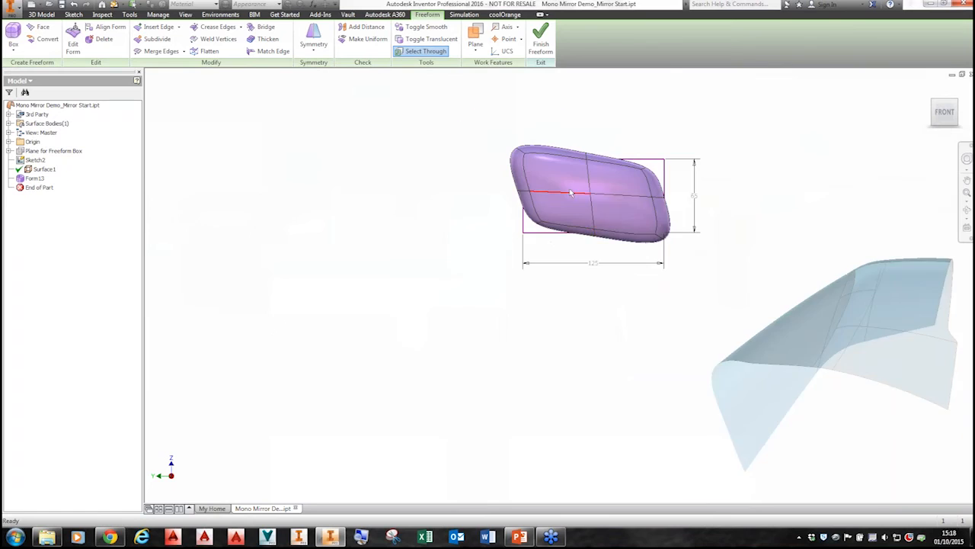
scroll(569, 192, "down", 3)
middle_click_drag(570, 192, 471, 247)
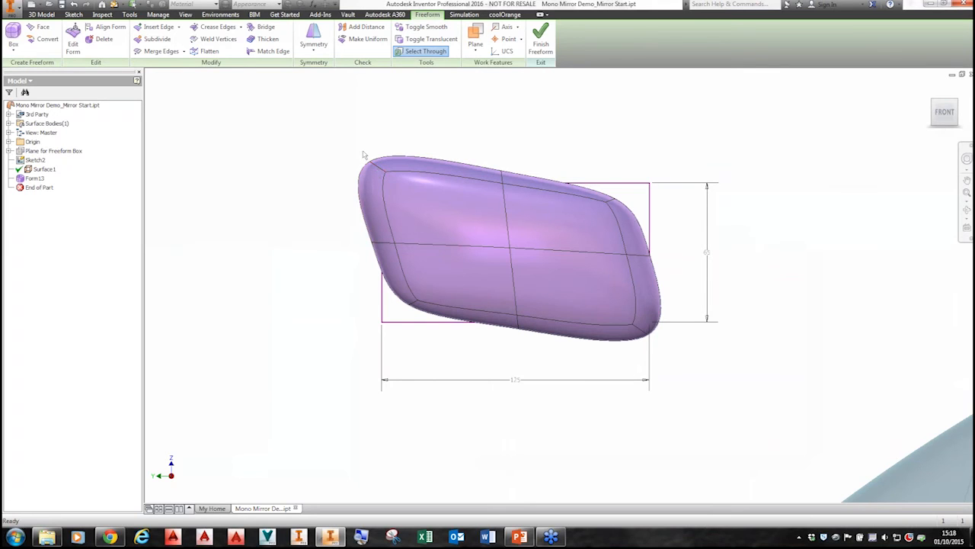
left_click_drag(354, 142, 631, 332)
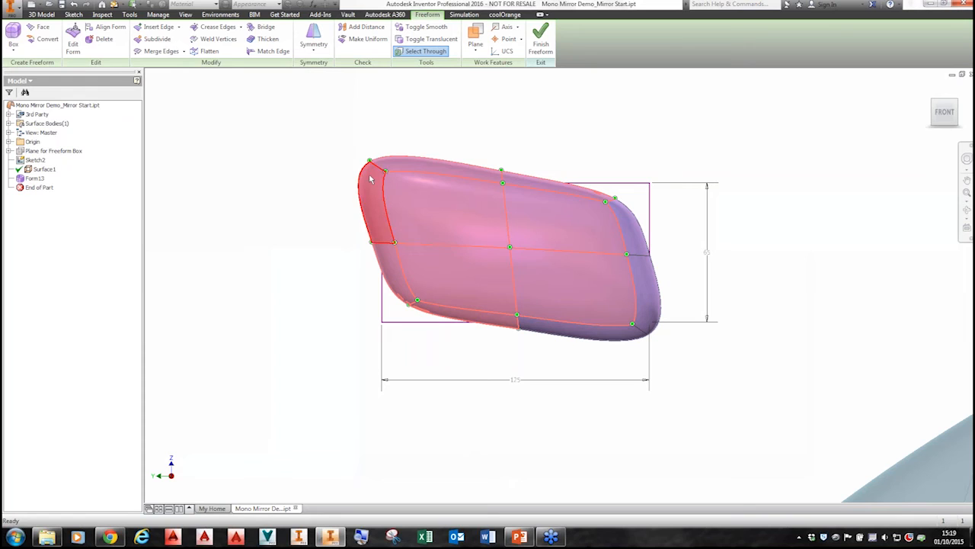
left_click(313, 148)
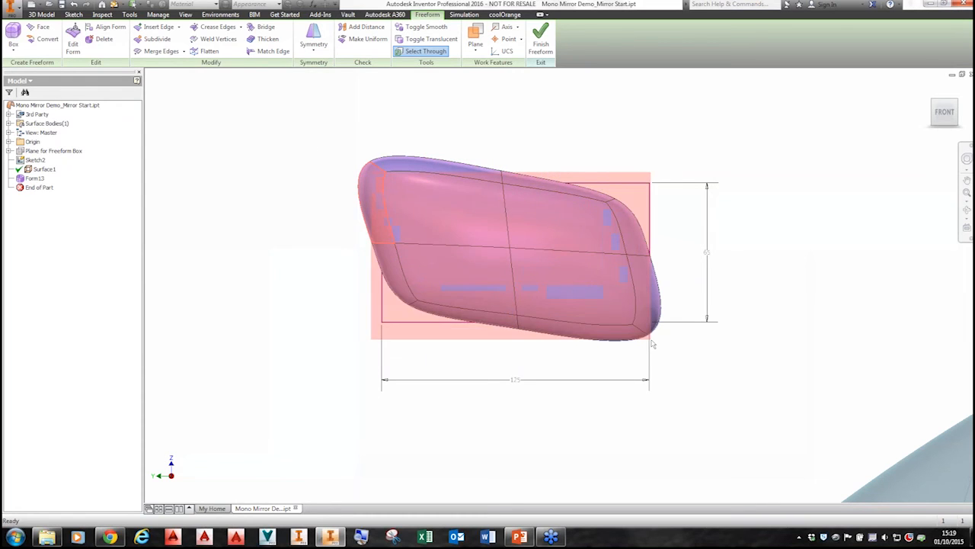
left_click(432, 222)
left_click(461, 296, "ctrl")
left_click(543, 280, "ctrl")
left_click(539, 218, "ctrl")
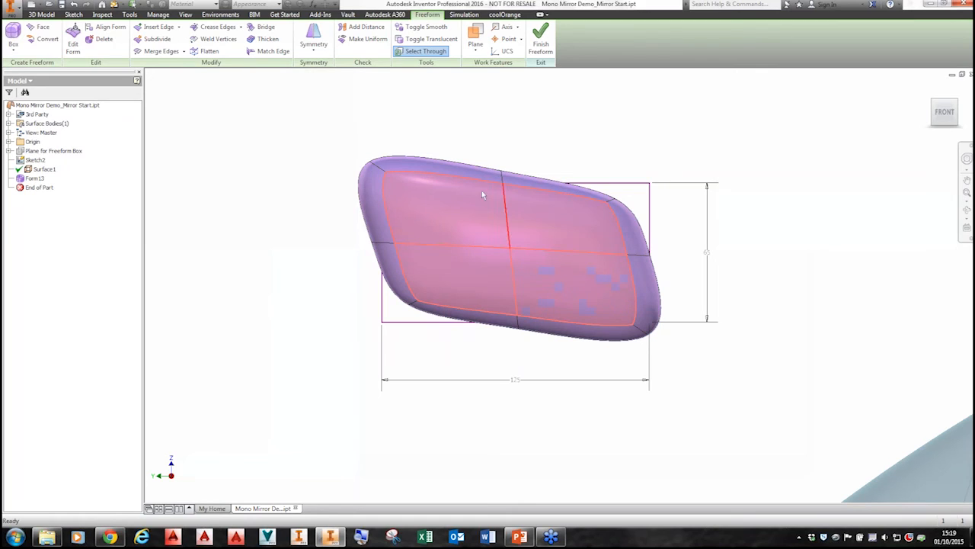
right_click(426, 117)
left_click(425, 82)
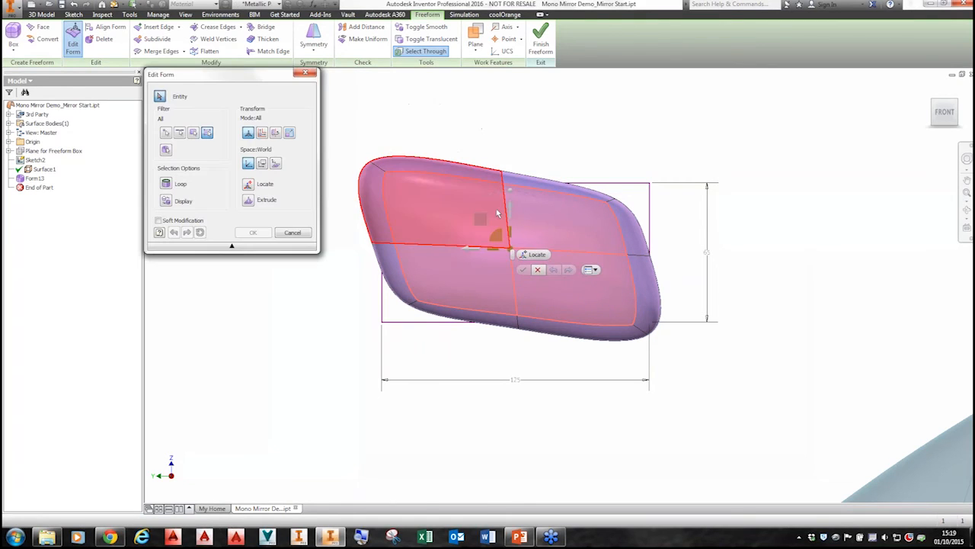
left_click_drag(502, 235, 506, 240)
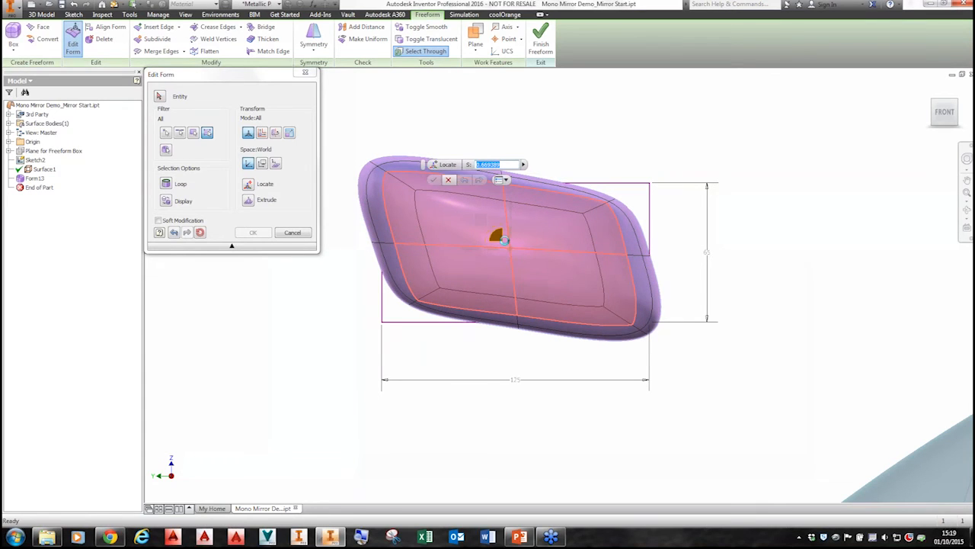
left_click(433, 180)
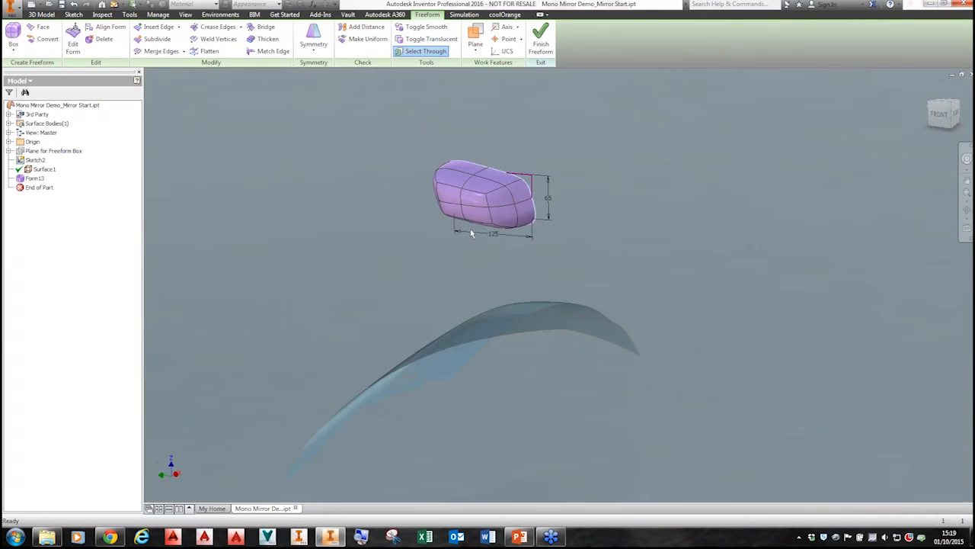
- Switch the form to blocky display, select all of it in the front view and scale it down slightly
left_click(944, 115)
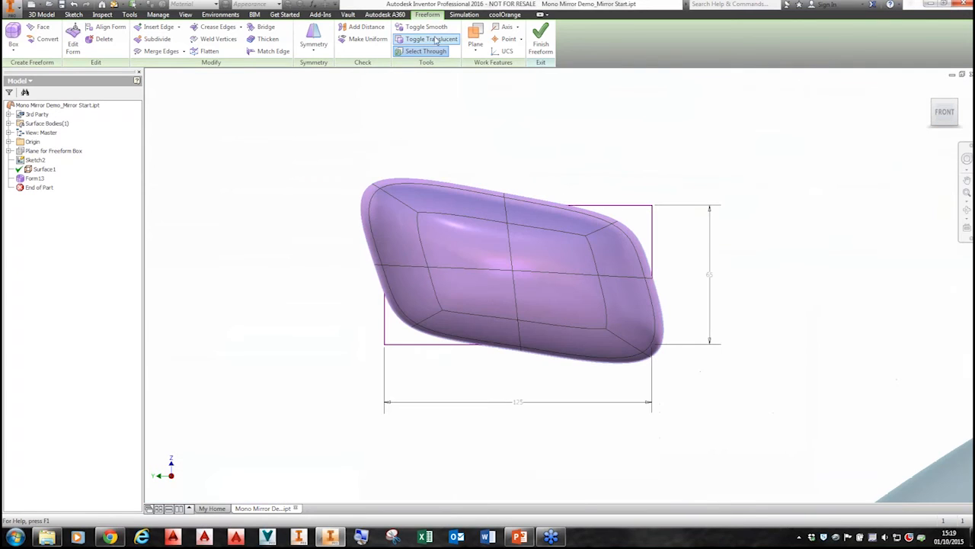
left_click(431, 28)
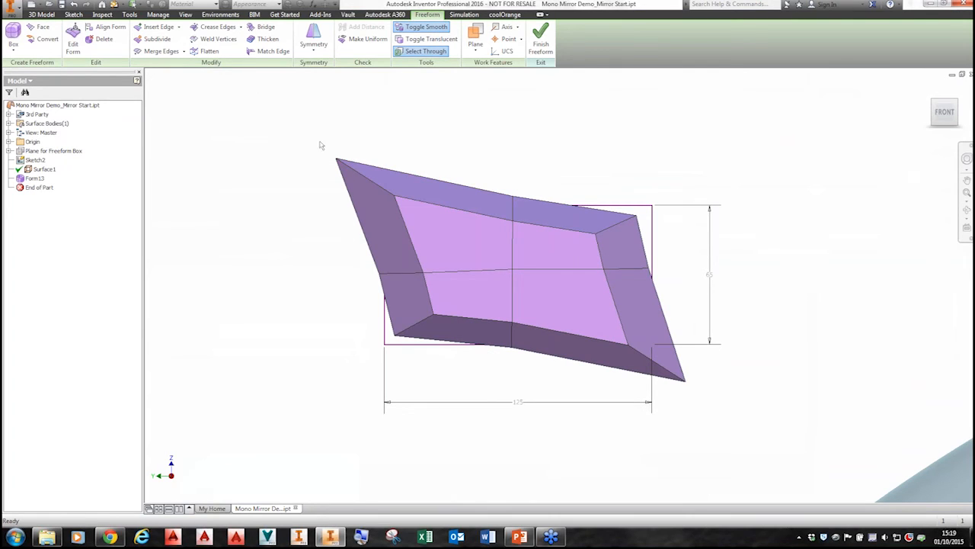
left_click_drag(326, 138, 735, 379)
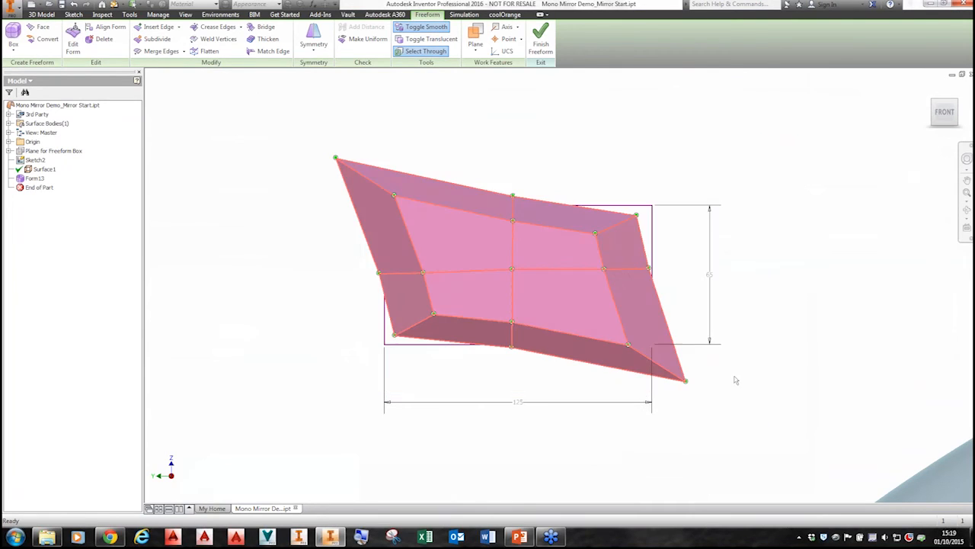
right_click(420, 110)
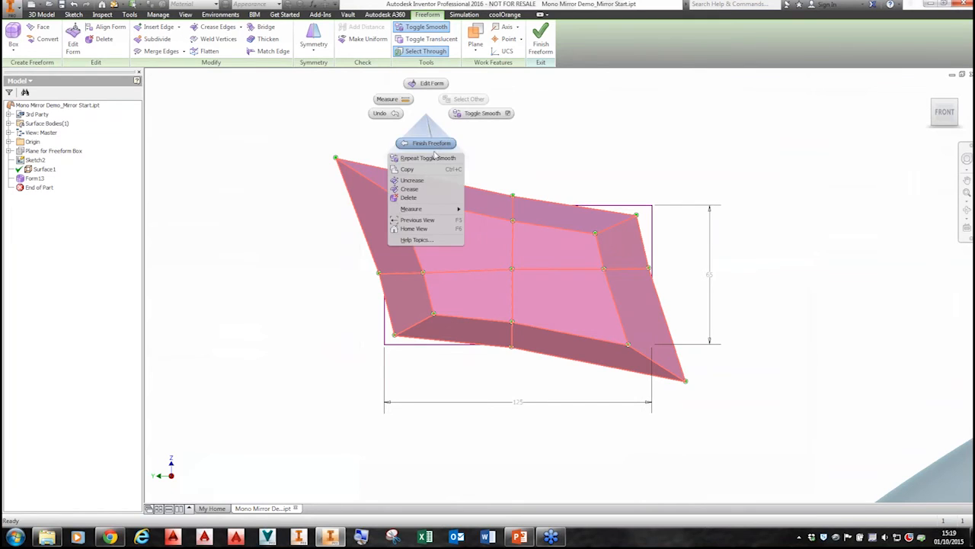
left_click(429, 82)
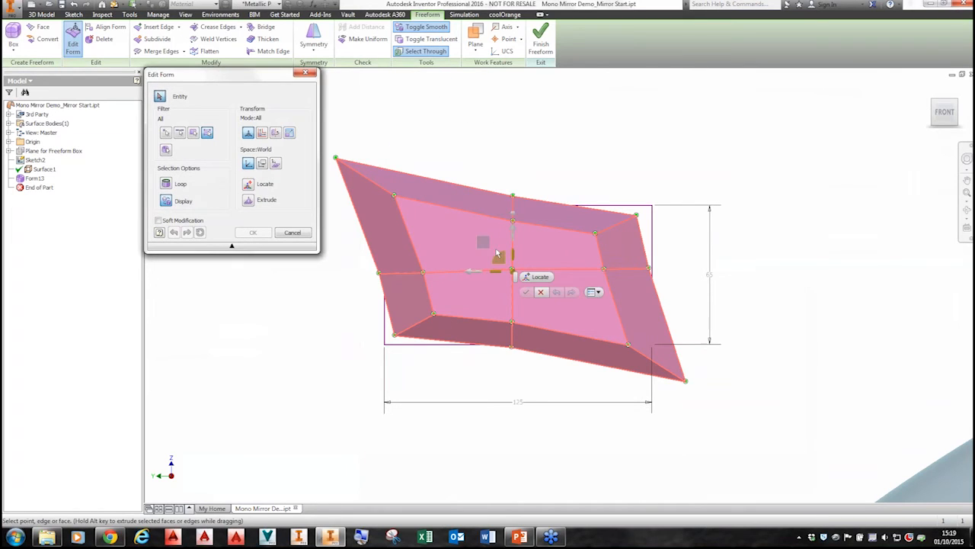
left_click_drag(498, 257, 499, 257)
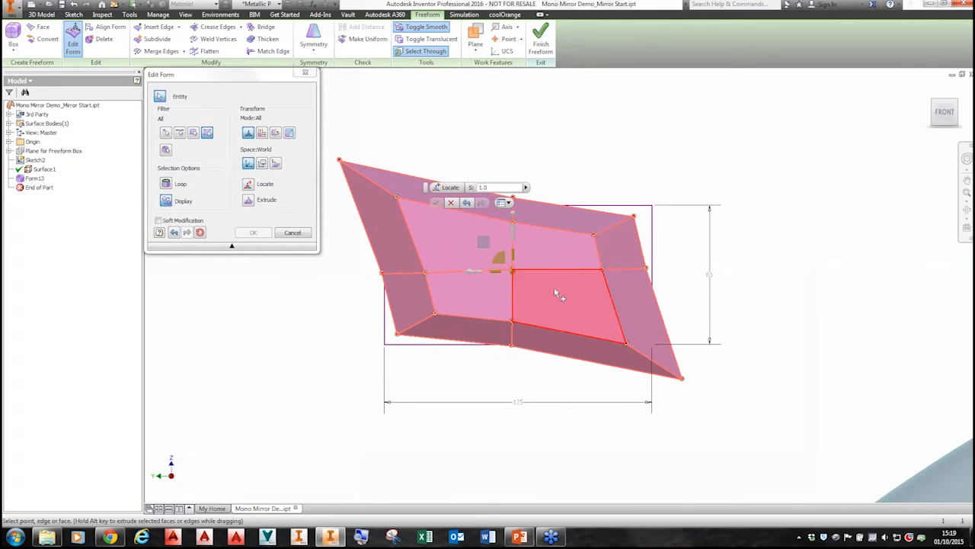
left_click(451, 203)
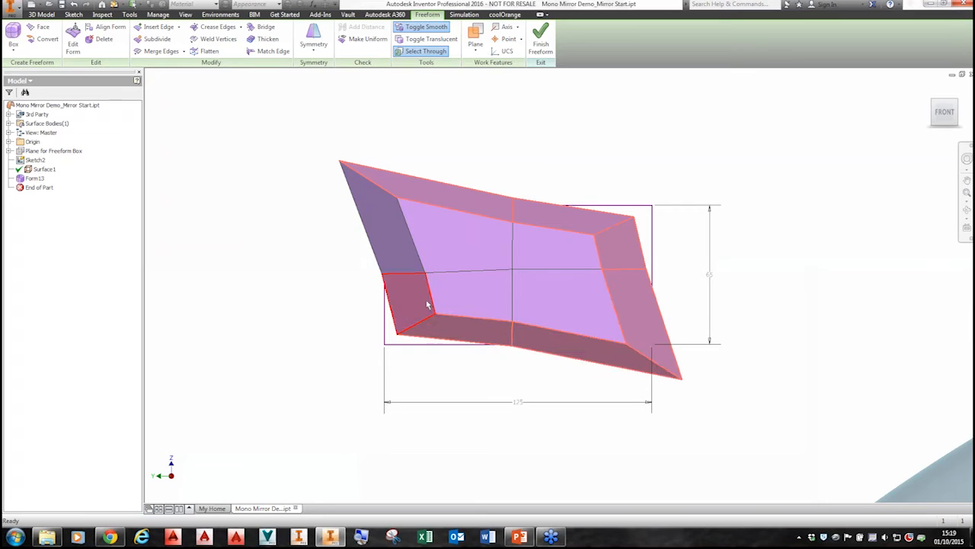
- Scale the selected outer rim faces slightly inward, apply the edit, and return the form to smooth display
right_click(410, 142)
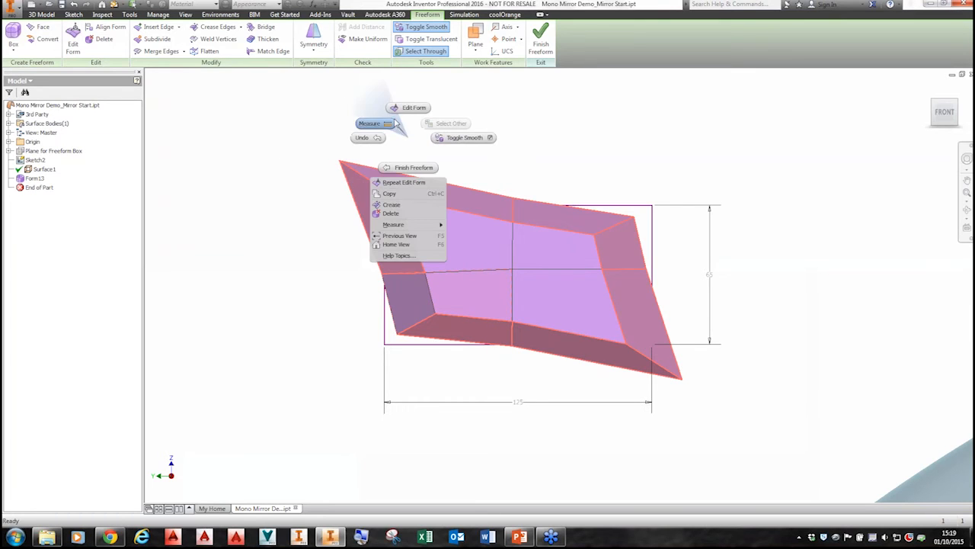
left_click(400, 105)
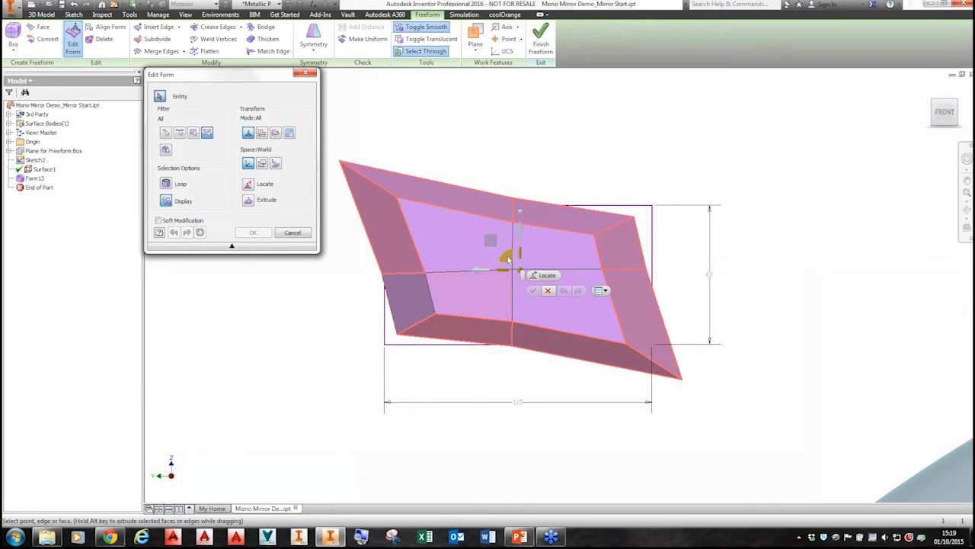
left_click(510, 262)
left_click_drag(509, 261, 512, 259)
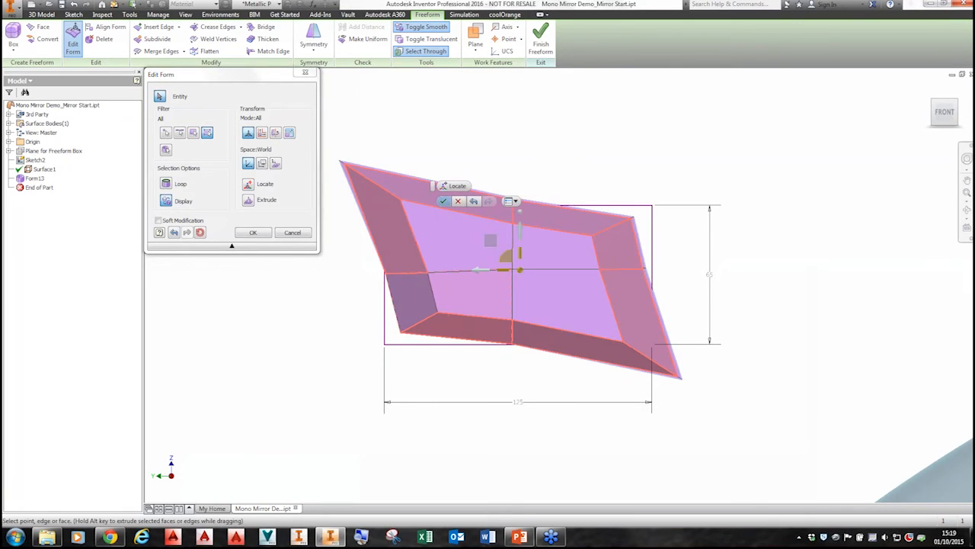
left_click(442, 200)
left_click(422, 26)
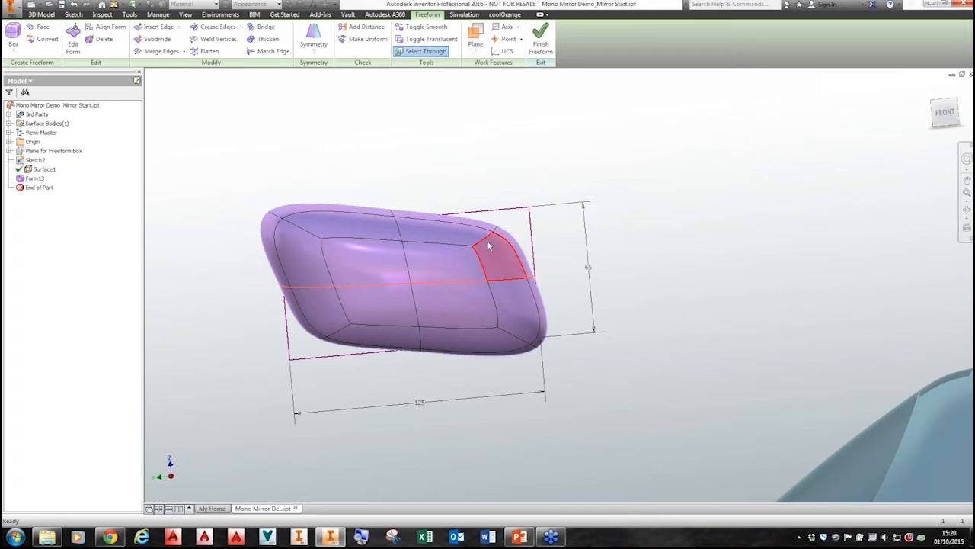
left_click(209, 51)
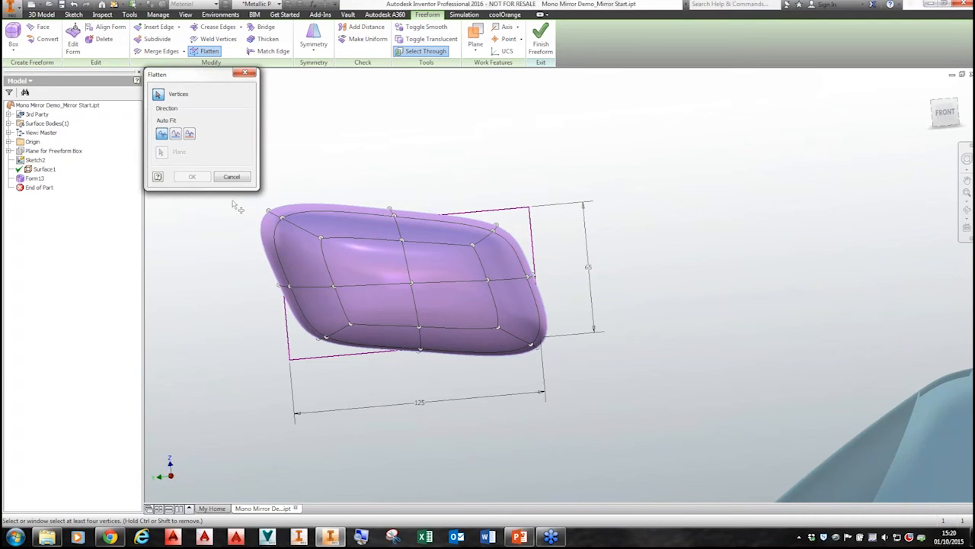
left_click(232, 176)
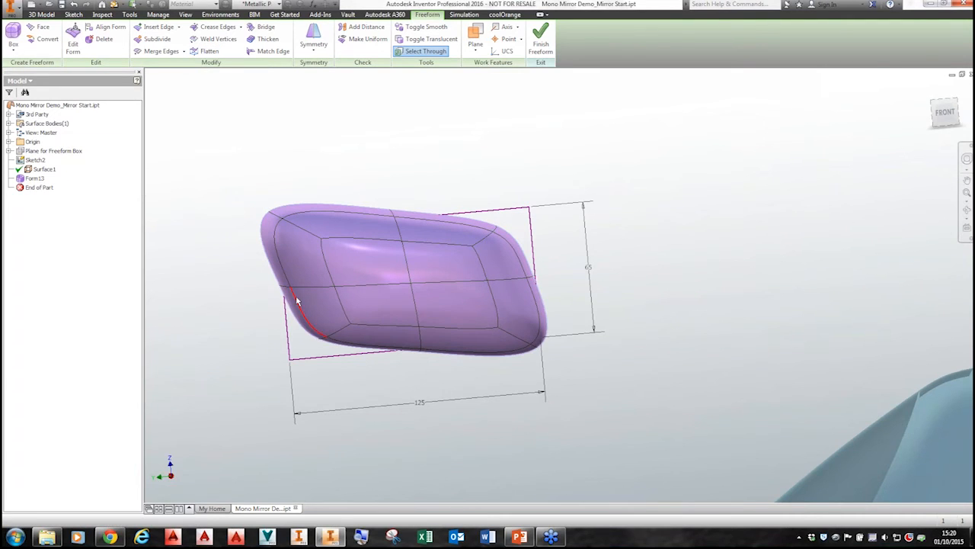
scroll(297, 297, "up", 3)
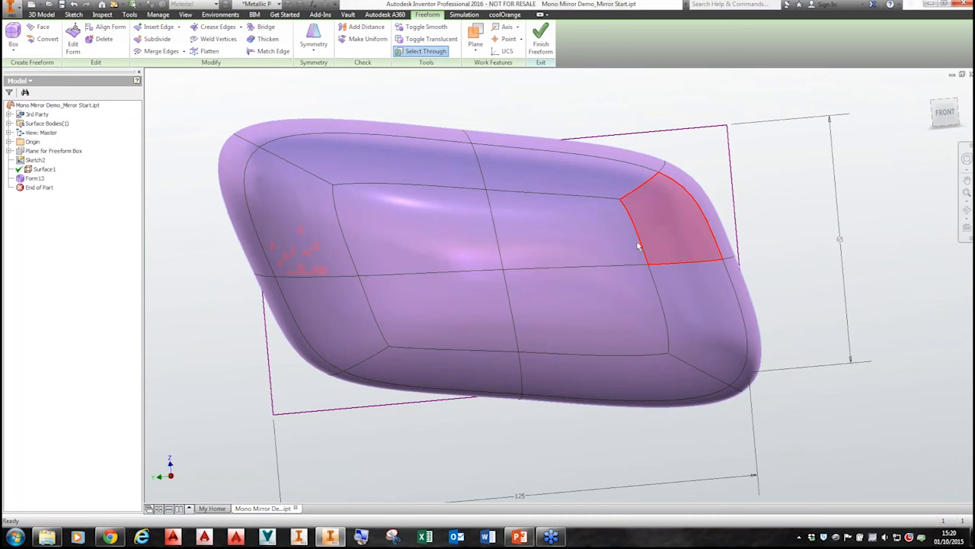
scroll(425, 218, "down", 2)
scroll(352, 208, "down", 5)
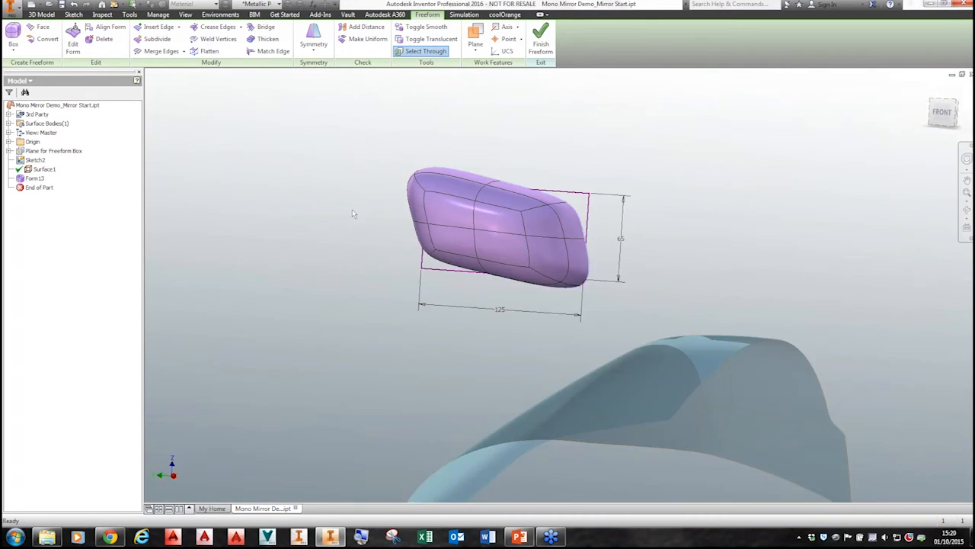
mouse_move(356, 223)
middle_mouse_down("shift")
mouse_move(368, 233)
mouse_move(356, 240)
middle_mouse_up("shift")
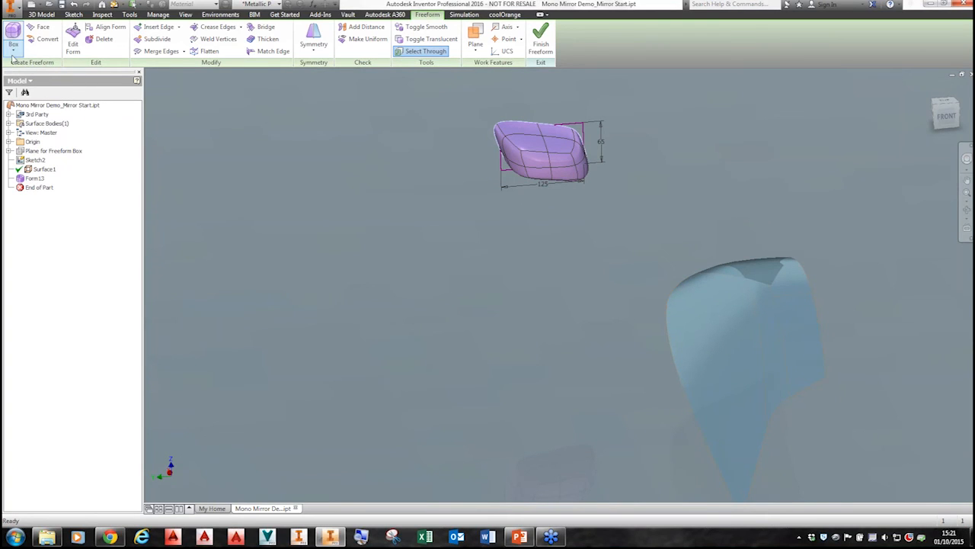
- Place a capped freeform cylinder with a 25 mm radius on the Plane for Freeform Box, beside the mirror housing
left_click(13, 52)
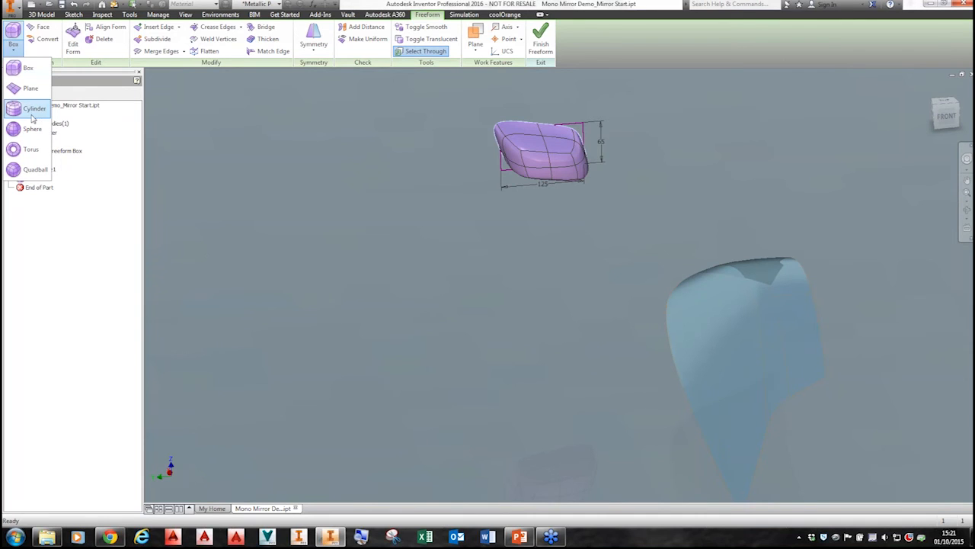
left_click(32, 114)
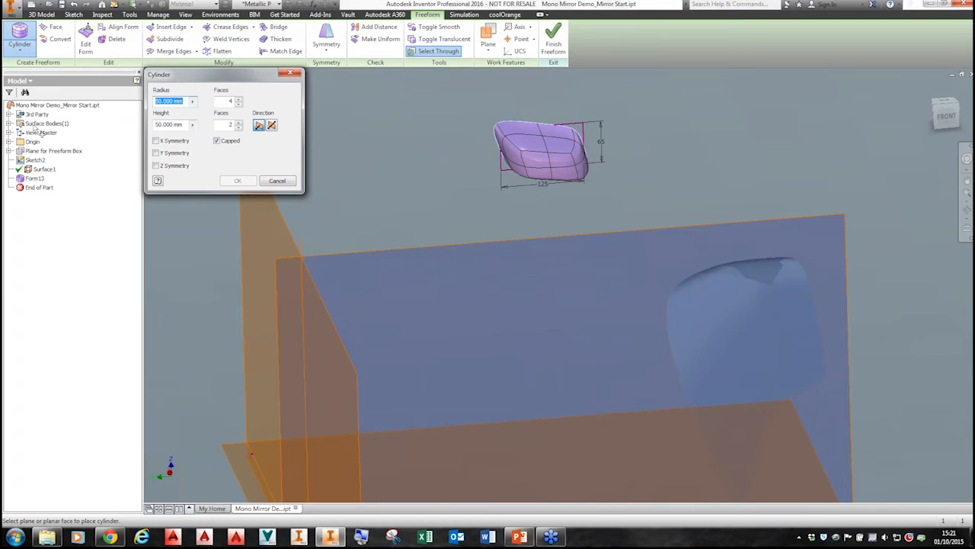
type("25")
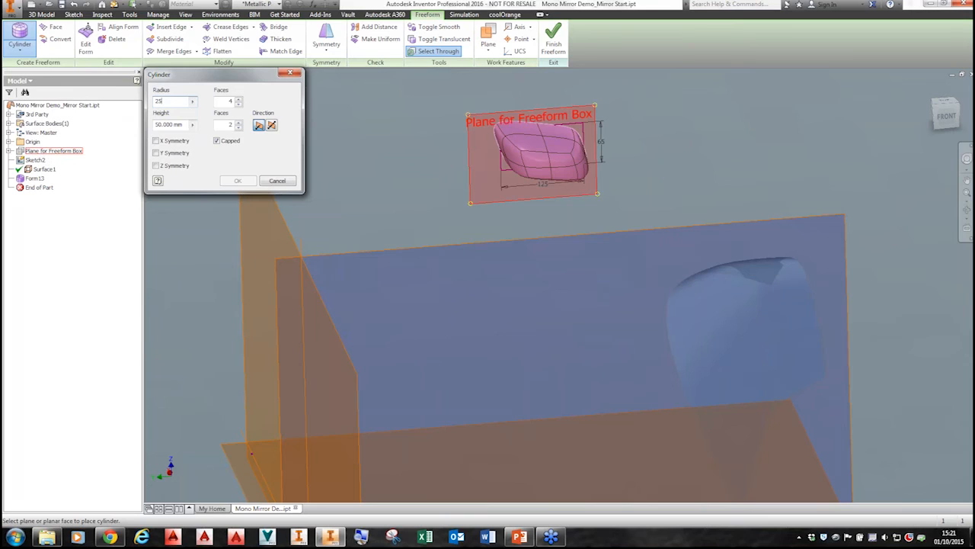
left_click(40, 152)
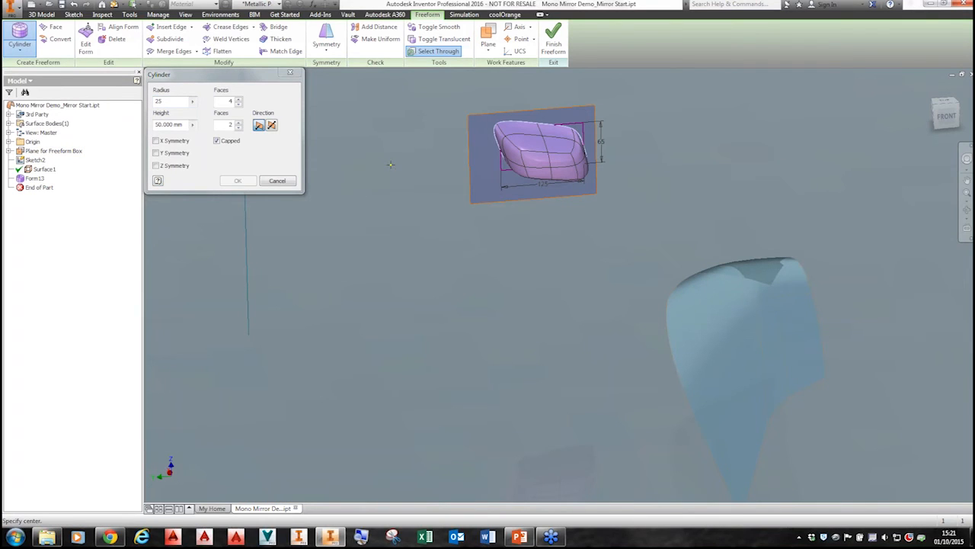
left_click(390, 164)
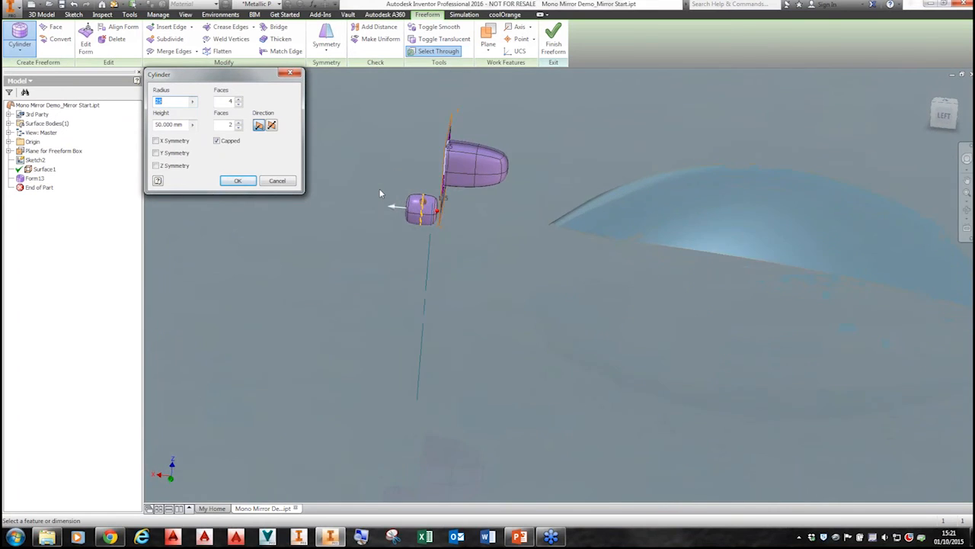
- Set the freeform cylinder's height to 300 mm
key("Tab")
type("3")
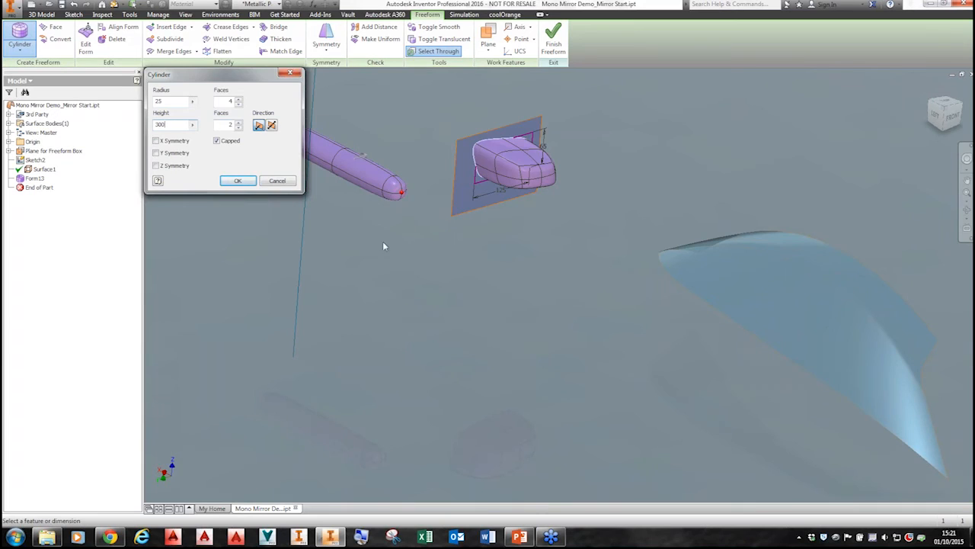
key("Return")
middle_click_drag(341, 199, 467, 243)
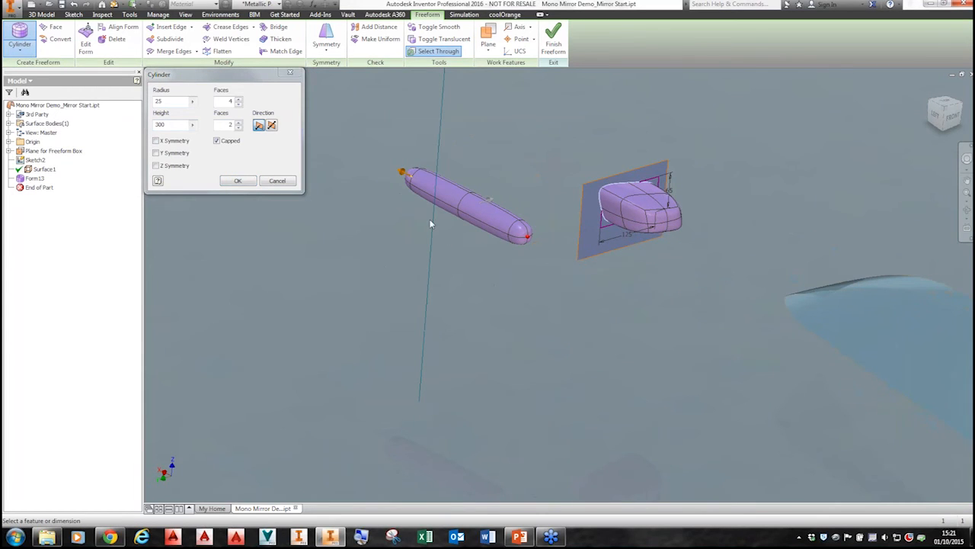
- Turn off the end caps of the 25 mm radius, 300 mm high freeform cylinder and create it as an open tube
scroll(430, 200, "up", 3)
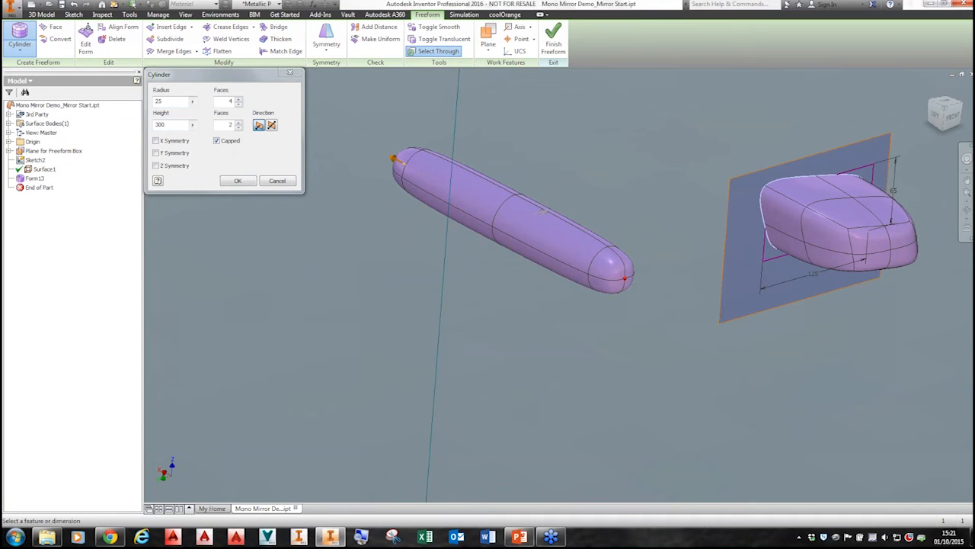
scroll(622, 261, "up", 3)
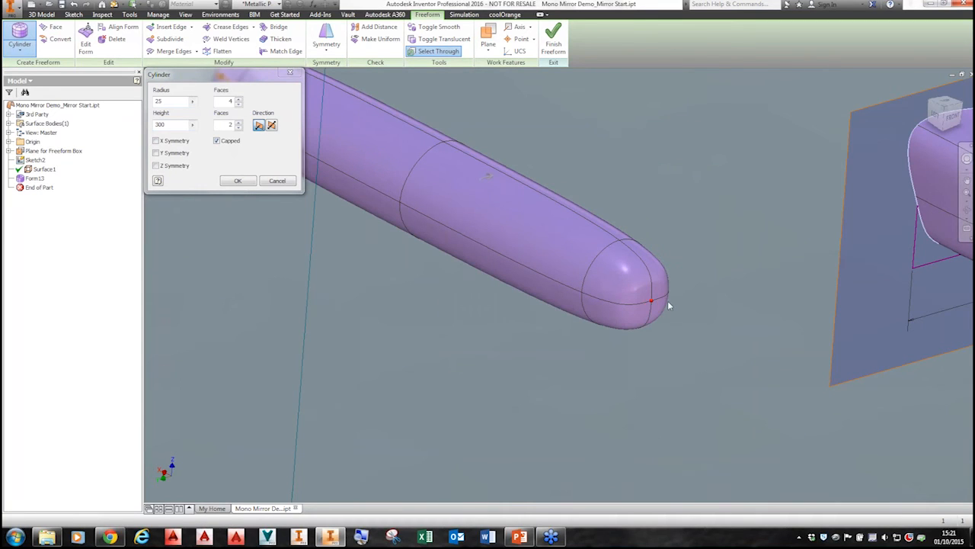
left_click(216, 141)
scroll(585, 346, "down", 4)
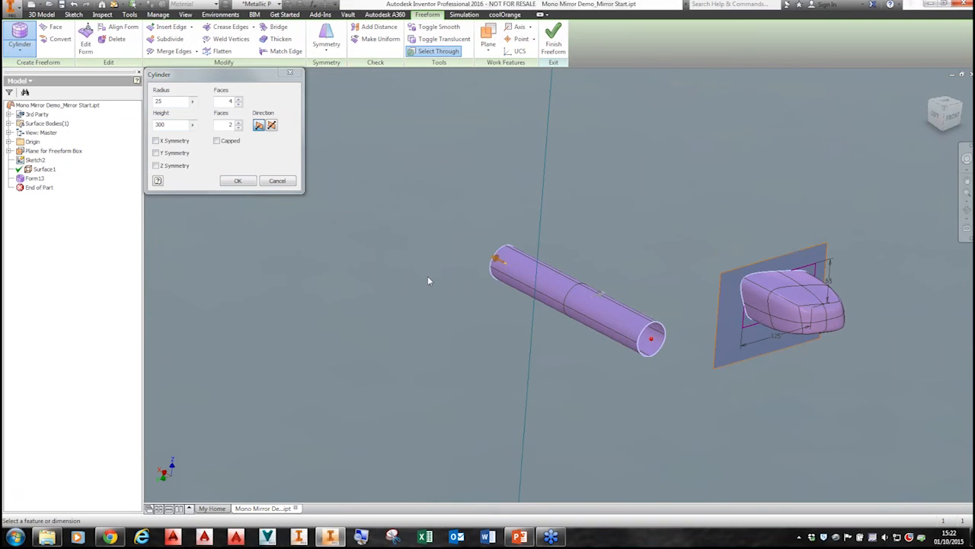
left_click(235, 181)
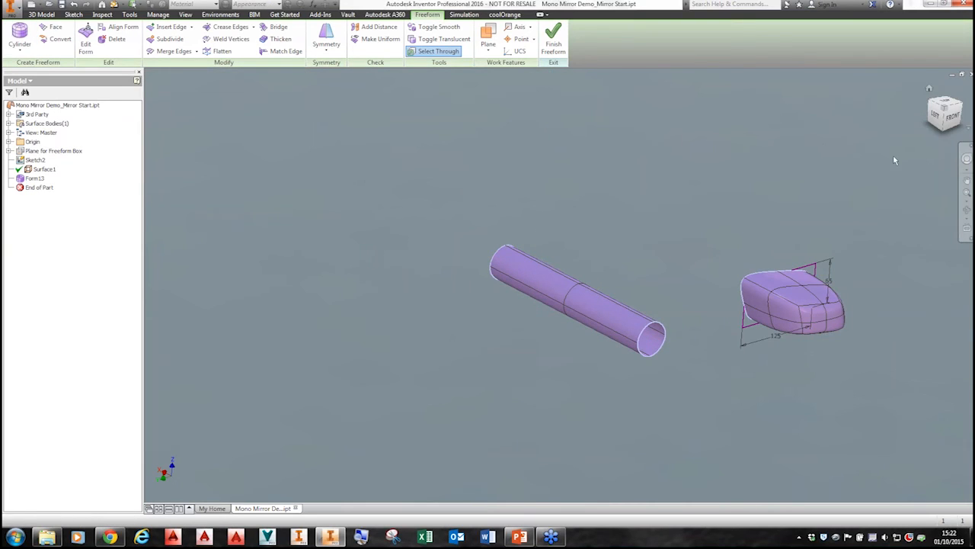
- Select the whole cylinder in the front view and flatten it vertically with a scale factor of about 0.68
left_click(951, 115)
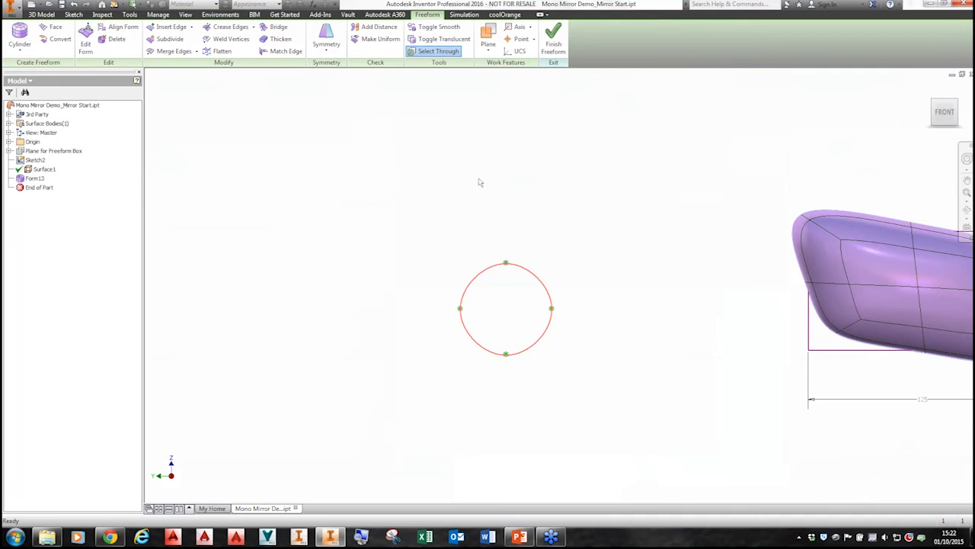
right_click(349, 135)
left_click(349, 101)
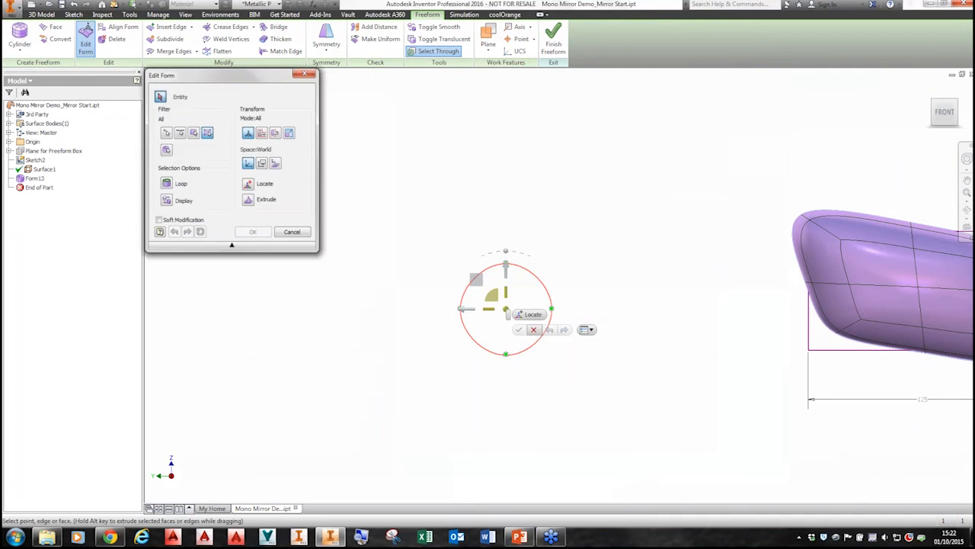
left_click(289, 132)
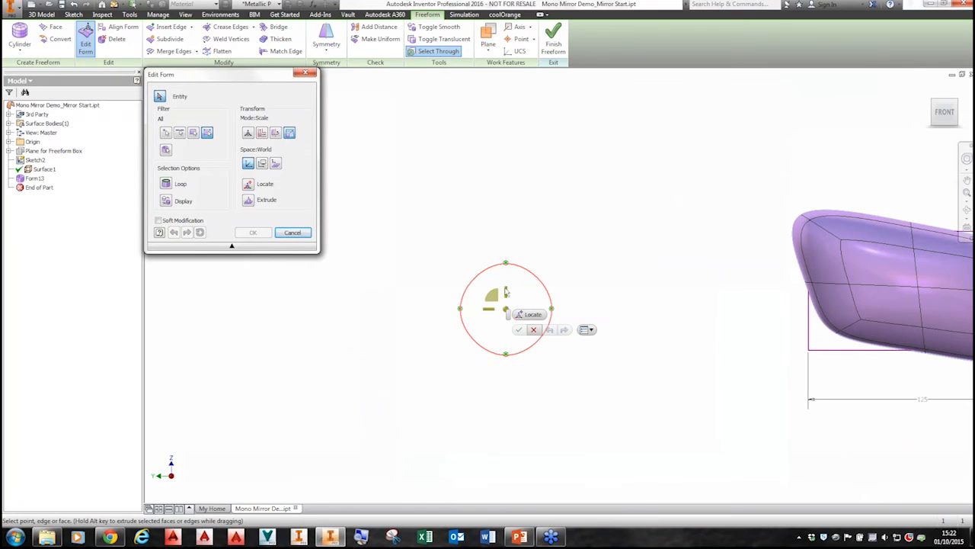
left_click_drag(505, 292, 507, 305)
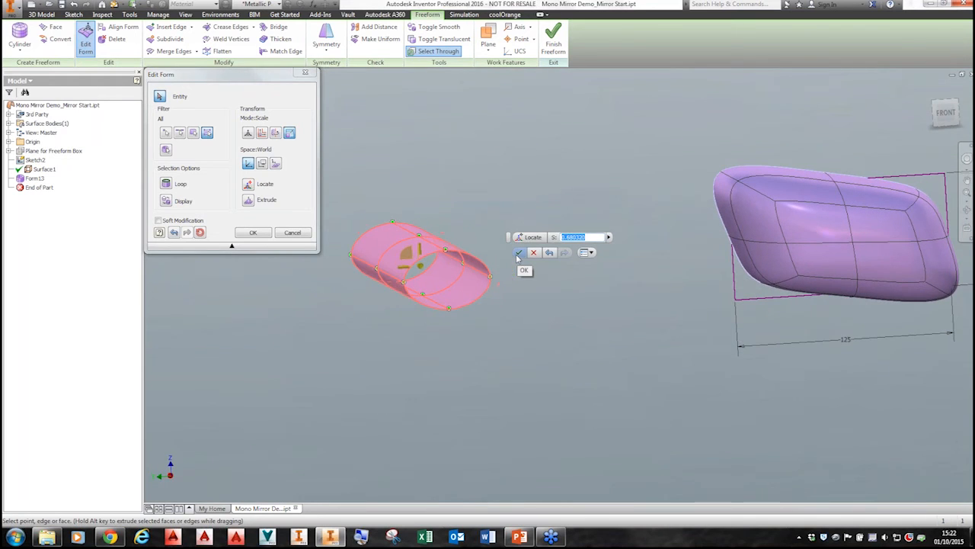
left_click(518, 253)
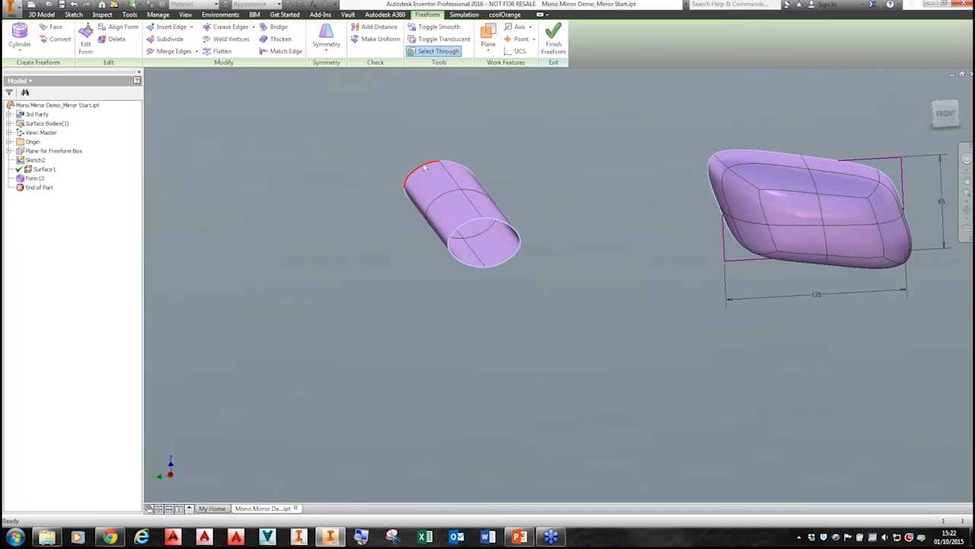
- Scale the edge loop at the cylinder's far open end vertically by a factor of about 1.34
double_click(423, 166)
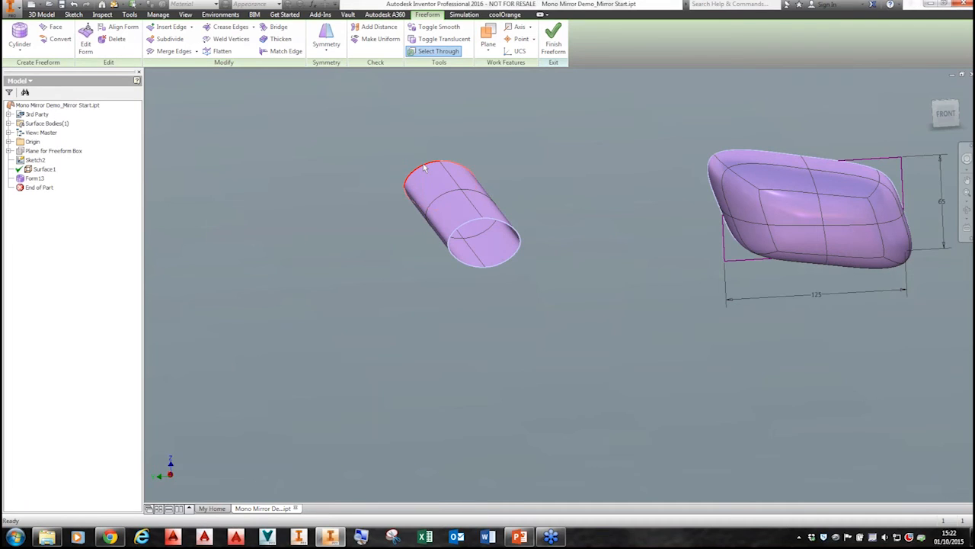
right_click(377, 139)
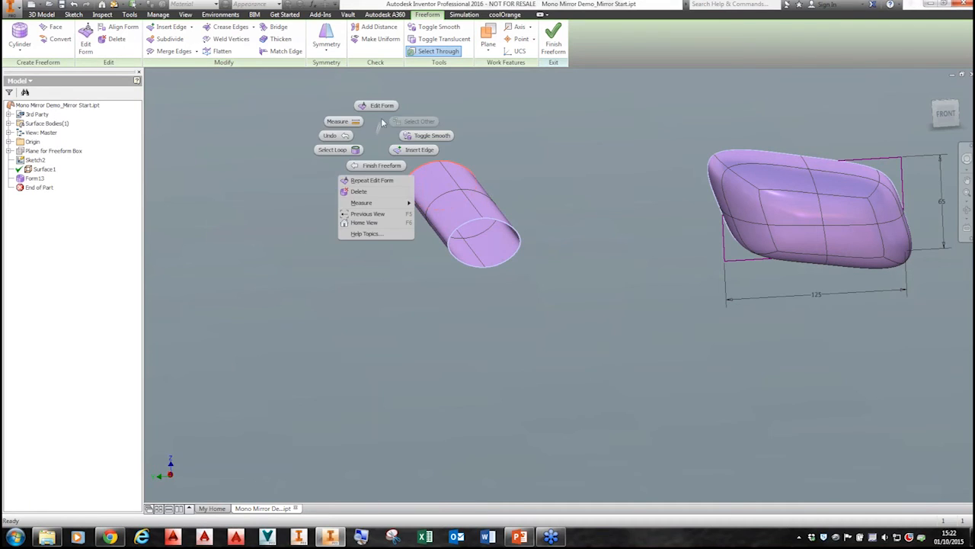
left_click(379, 106)
left_click(289, 134)
left_click_drag(440, 167, 439, 162)
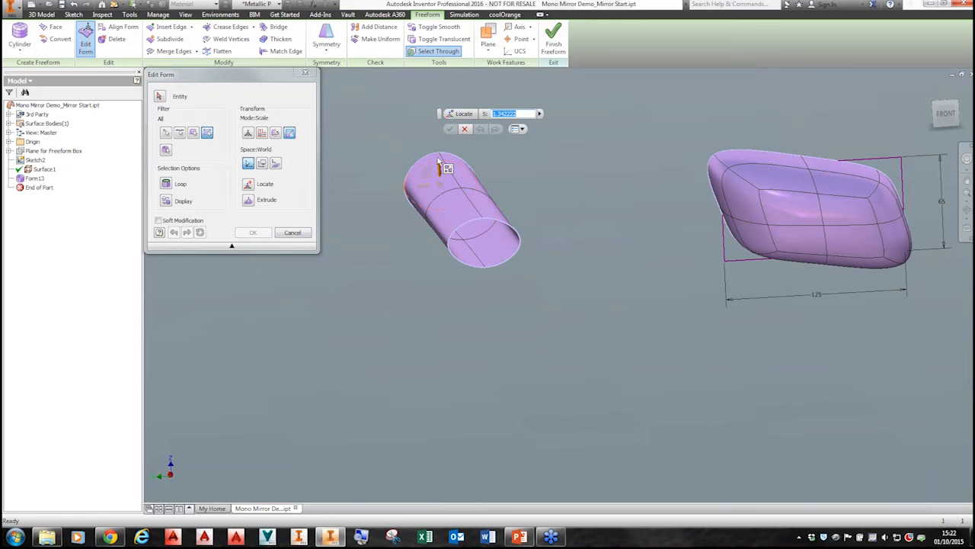
middle_click_drag(342, 183, 340, 188, "shift")
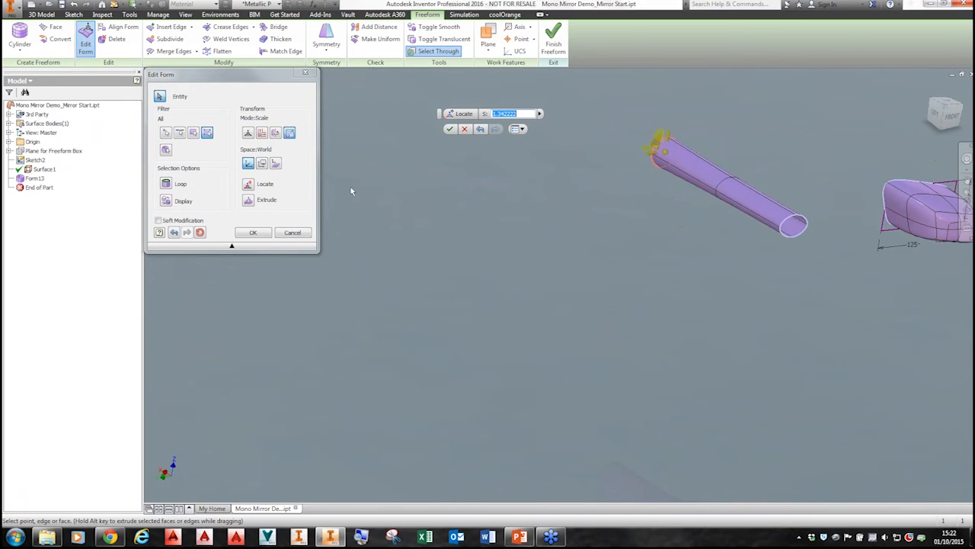
left_click(253, 234)
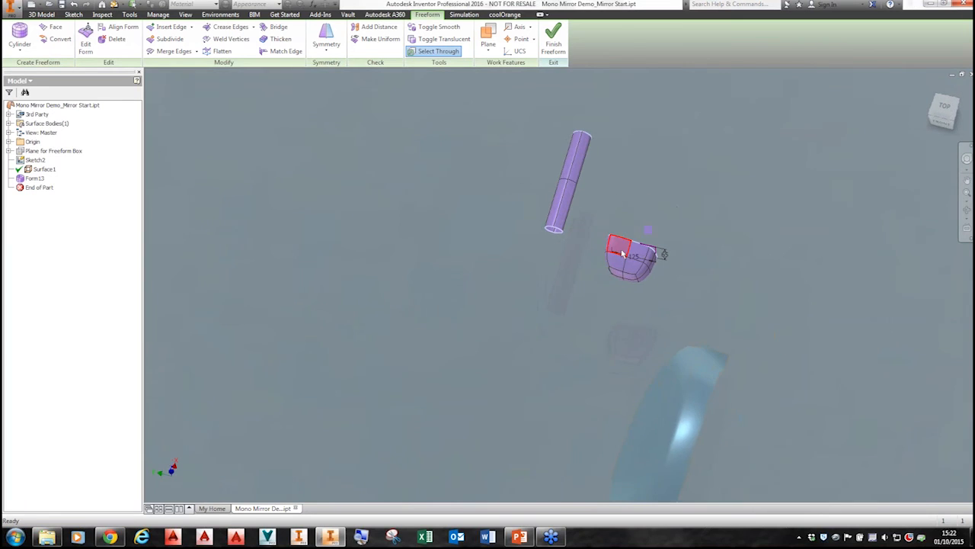
- Select the entire mirror housing in the rotated top view and rotate it counterclockwise by about 10 degrees
scroll(614, 251, "up", 5)
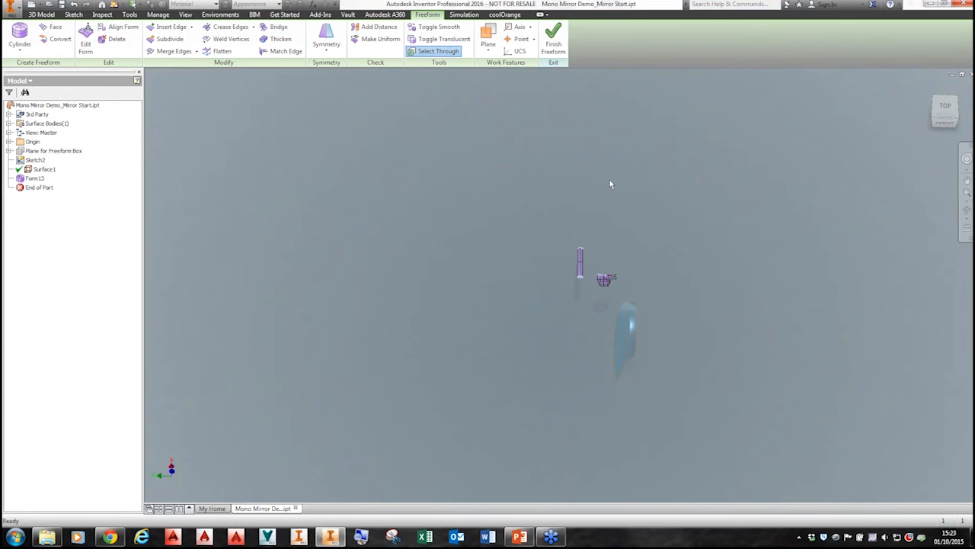
scroll(592, 268, "down", 8)
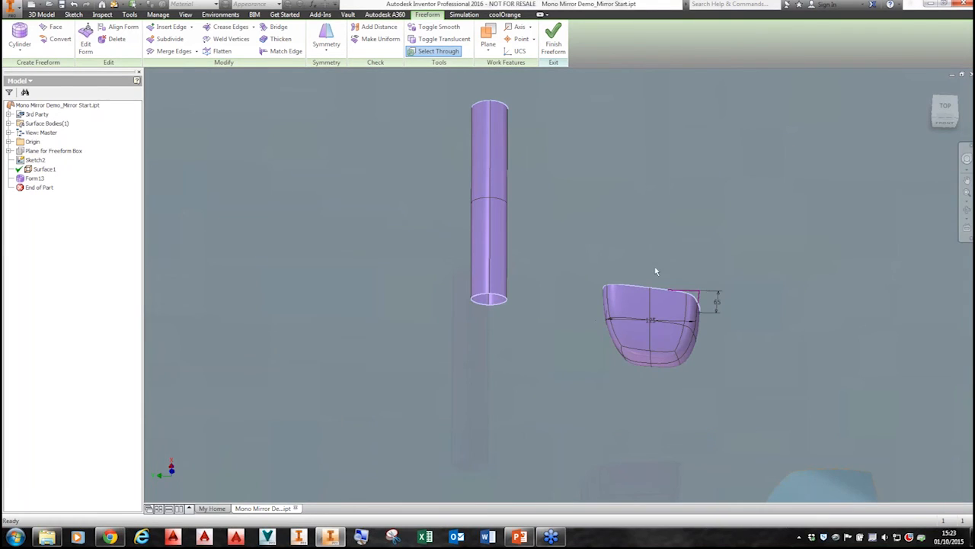
scroll(579, 289, "up", 3)
mouse_move(956, 111)
left_mouse_down()
mouse_move(945, 119)
mouse_move(947, 111)
left_mouse_up()
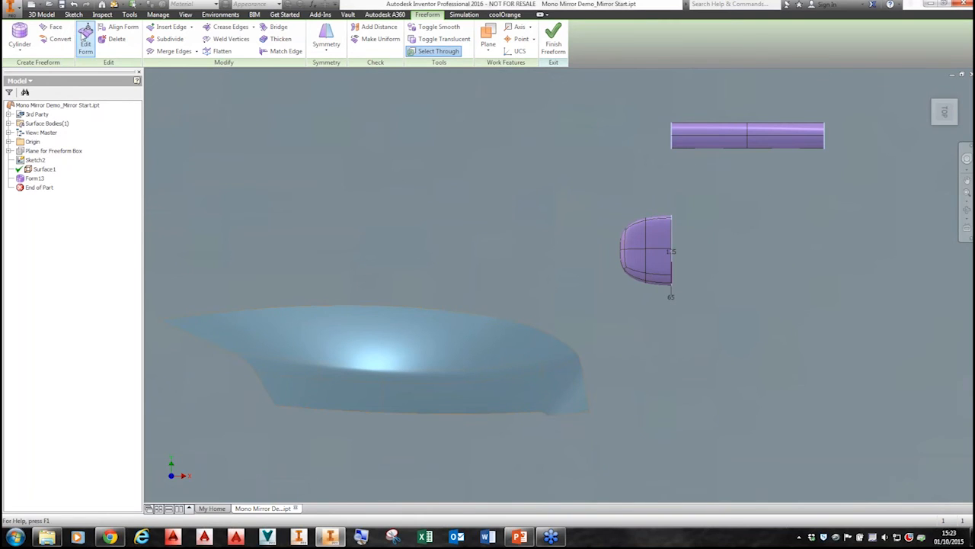
left_click(84, 37)
left_click_drag(551, 177, 733, 319)
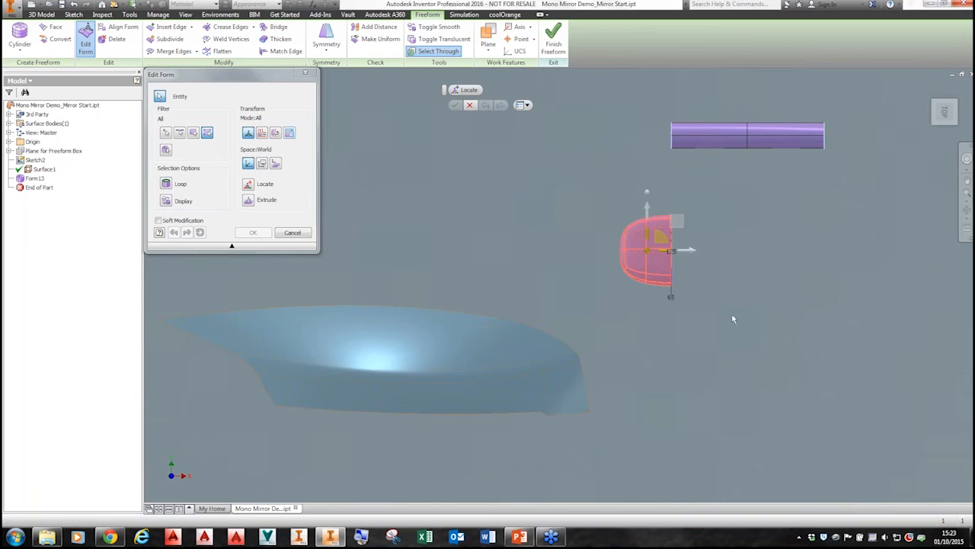
left_click(646, 197)
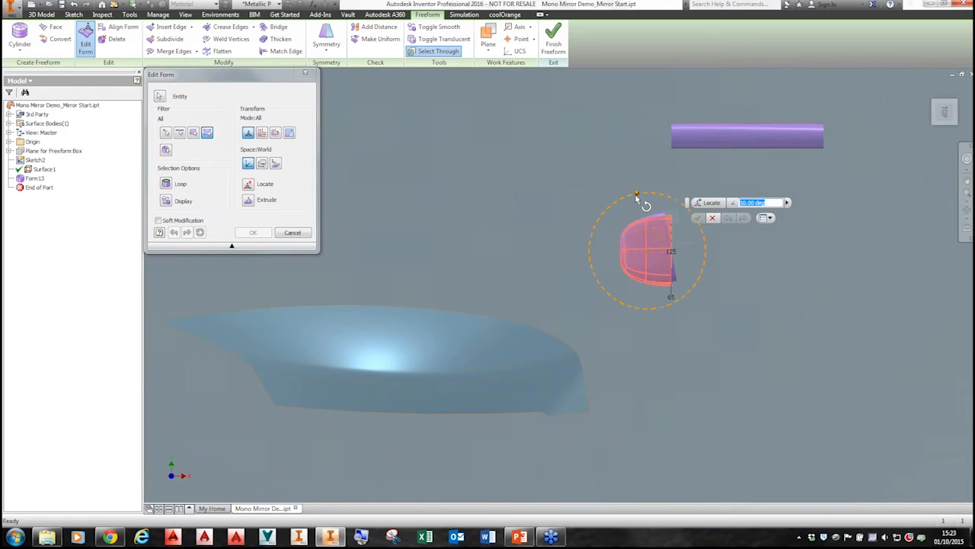
left_click_drag(637, 195, 637, 195)
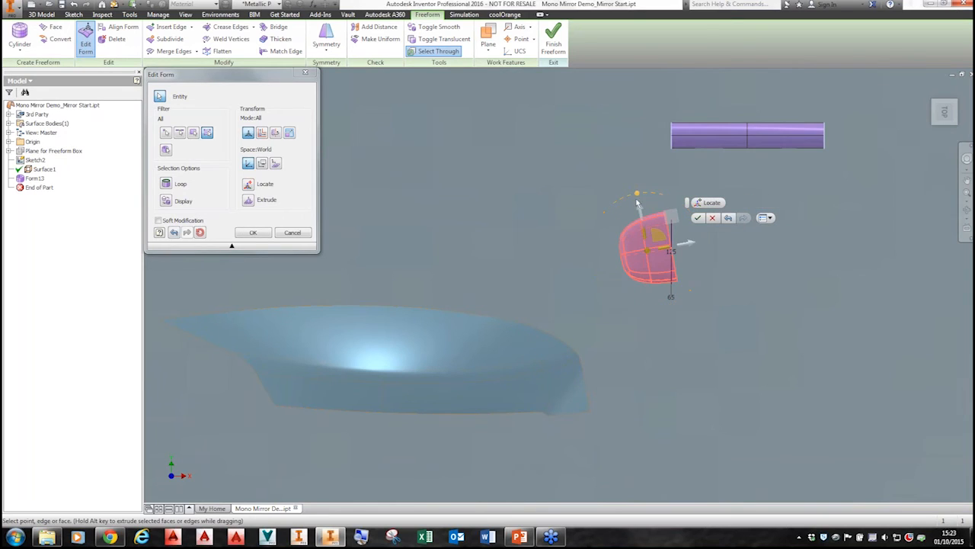
left_click(696, 219)
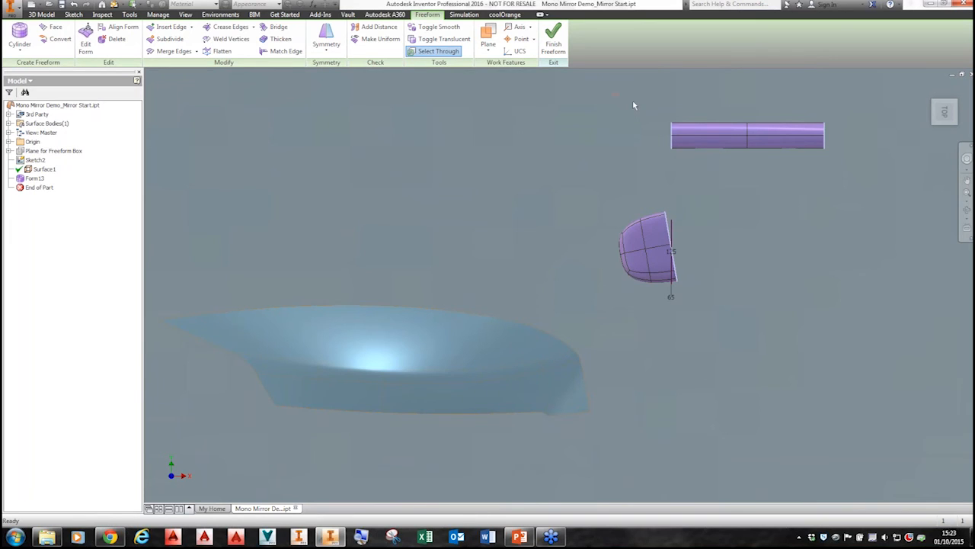
- Move the whole cylinder between the body surface and the mirror housing and tilt it to follow the housing's angle
left_click(784, 137)
right_click(771, 172)
left_click(772, 141)
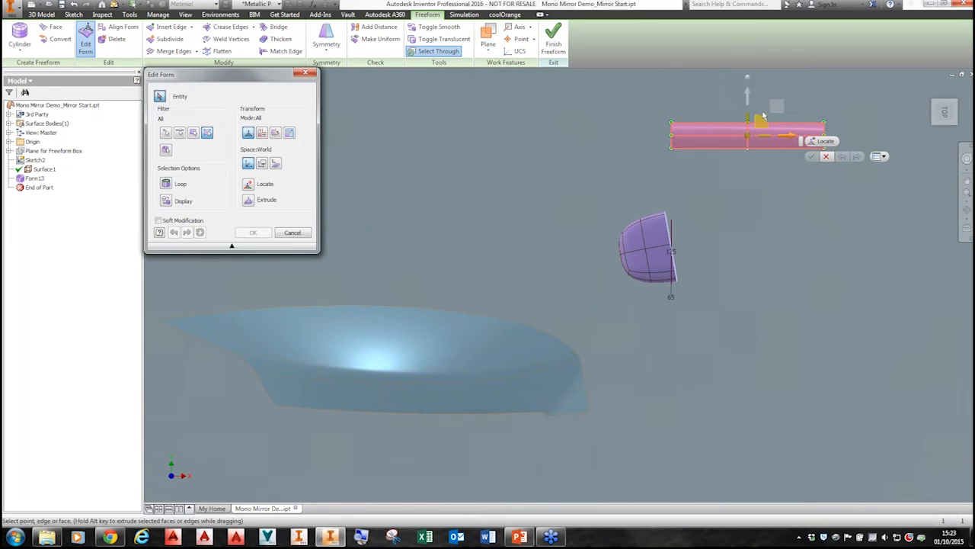
left_click_drag(775, 106, 494, 222)
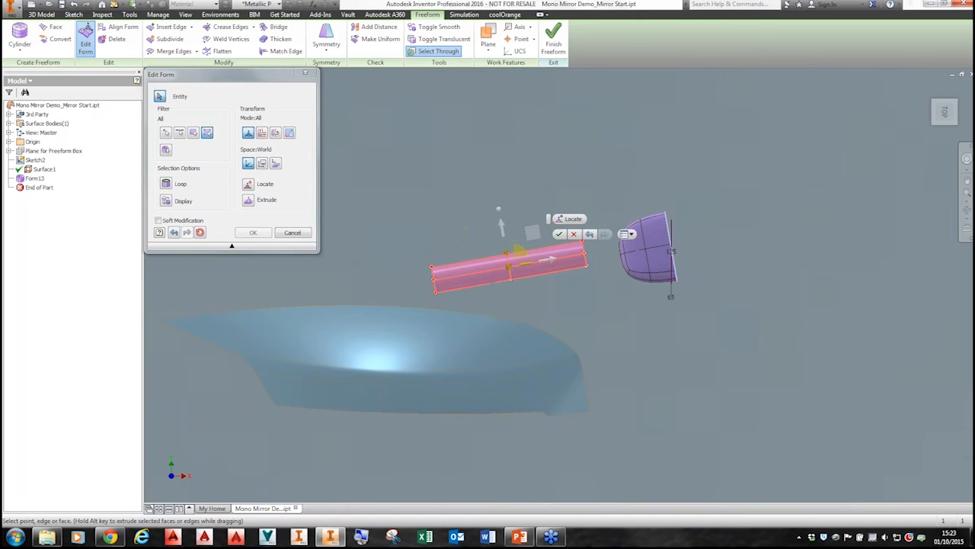
left_click(558, 237)
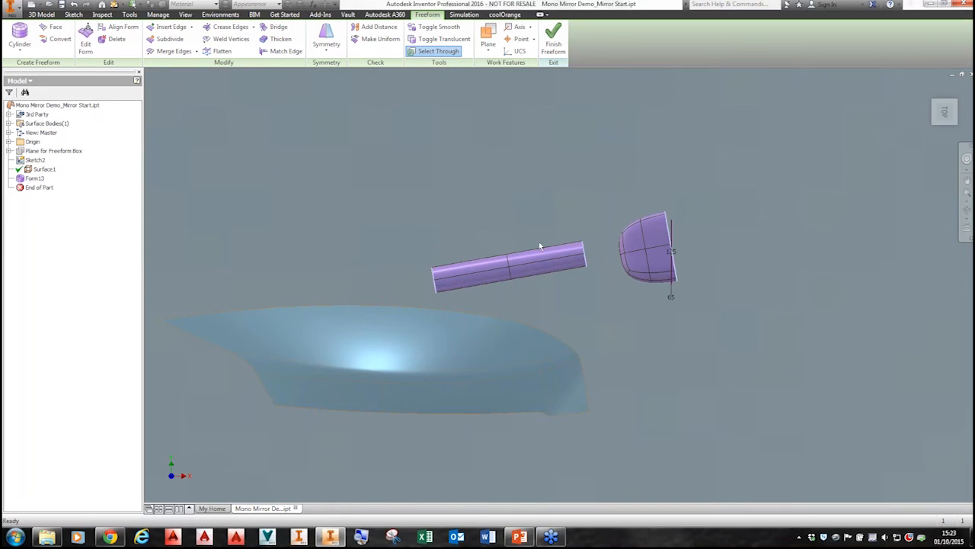
- Fine-tune the tilted cylinder's position by moving all of it -6 mm in X and -14 mm in Y
left_click_drag(422, 213, 591, 300)
right_click(429, 174)
left_click(428, 140)
left_click_drag(534, 239, 536, 246)
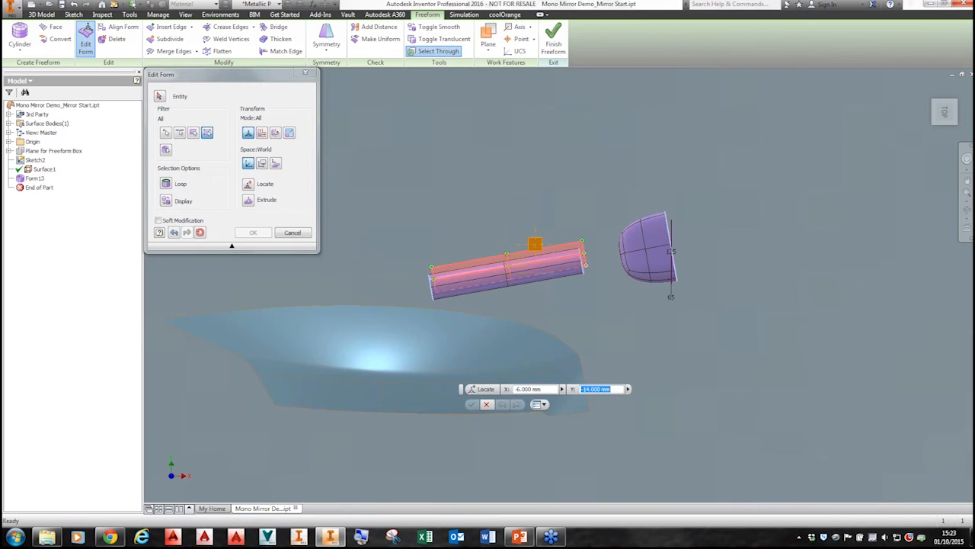
left_click(458, 226)
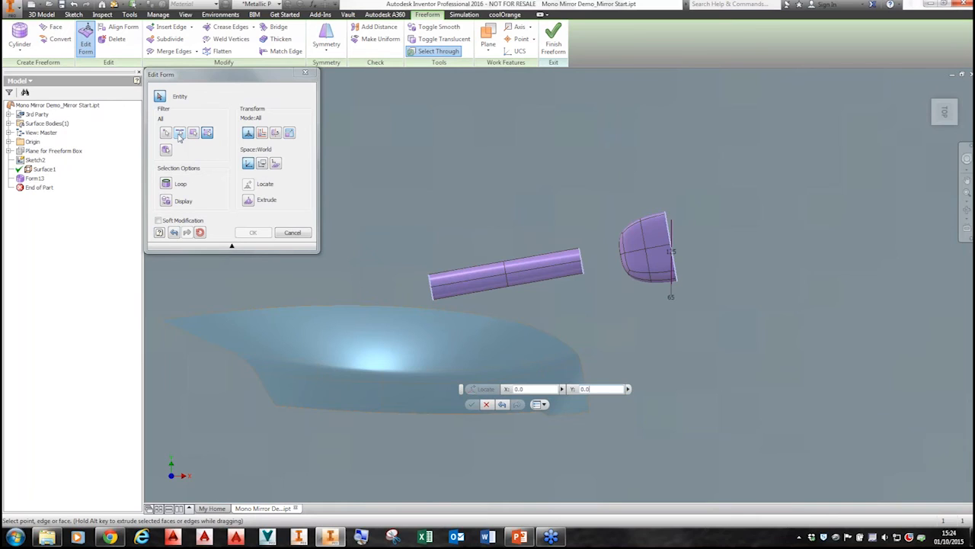
- Bend the cylinder into an arm by moving its middle edge loop -48 mm in X and 22 mm in Y
left_click(179, 134)
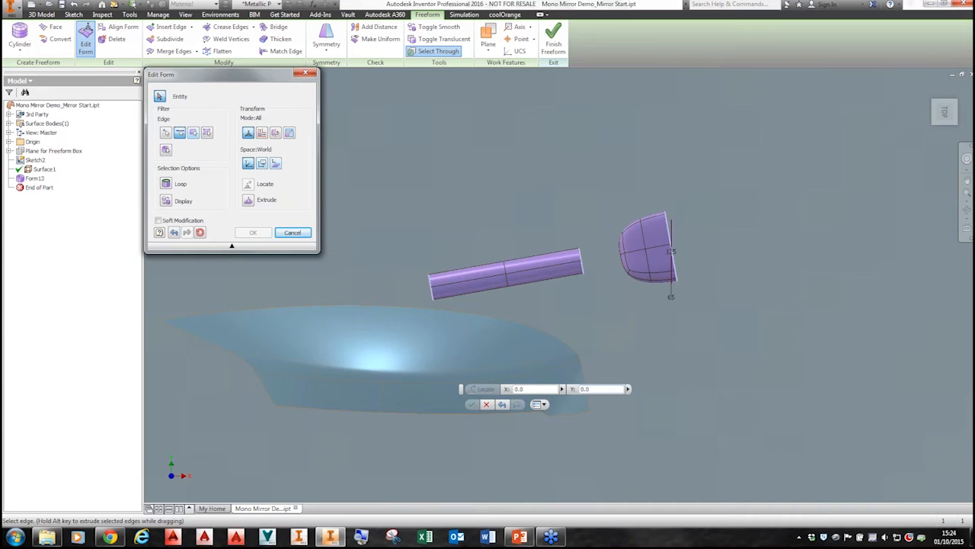
left_click(505, 280)
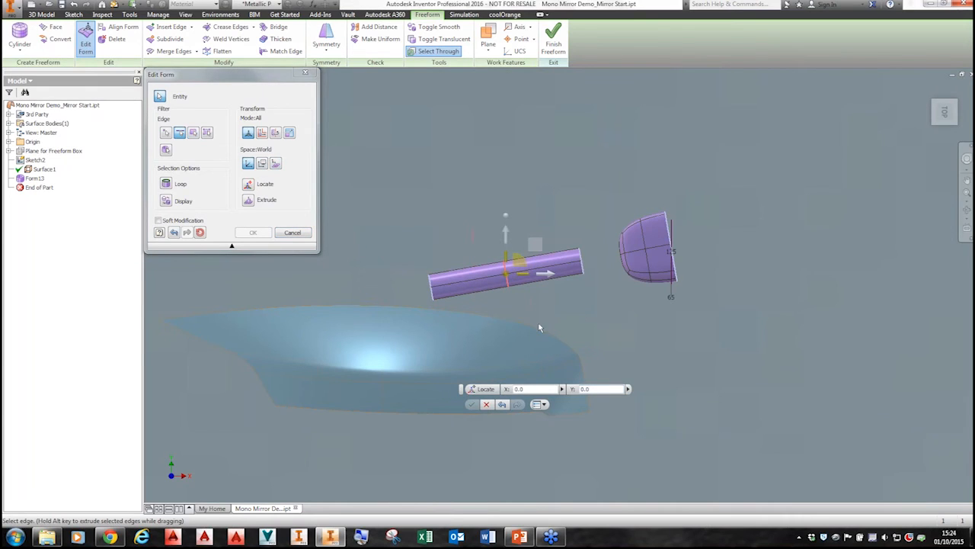
left_click_drag(534, 245, 508, 235)
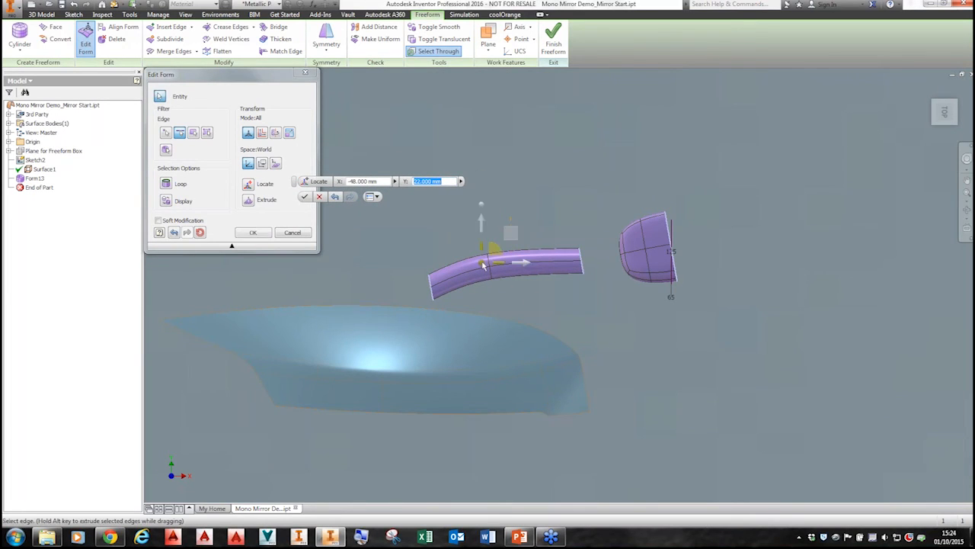
- Rotate the edge loop at the arm's end near the body surface so it faces the surface, and close the form edit
left_click(438, 288)
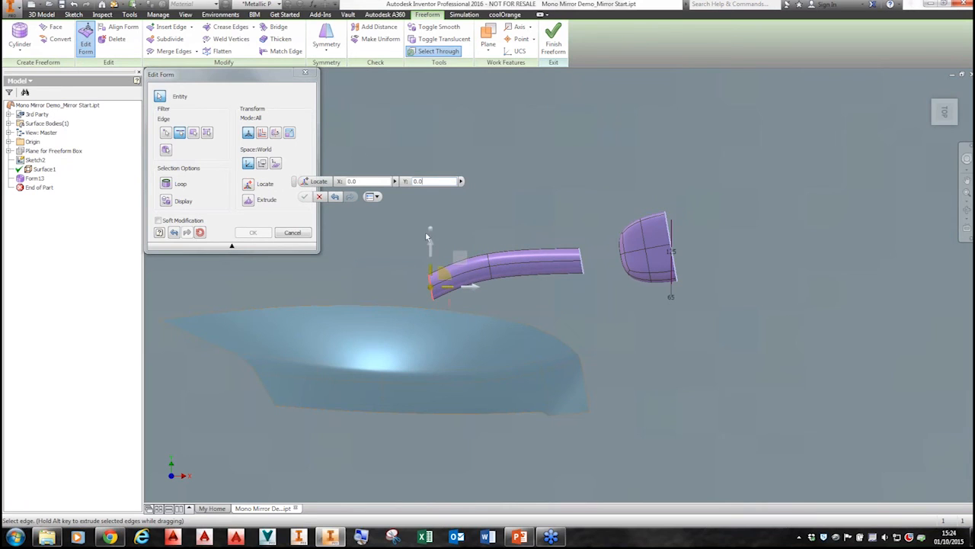
mouse_move(431, 230)
left_mouse_down()
mouse_move(410, 236)
mouse_move(420, 240)
left_mouse_up()
scroll(419, 239, "up", 5)
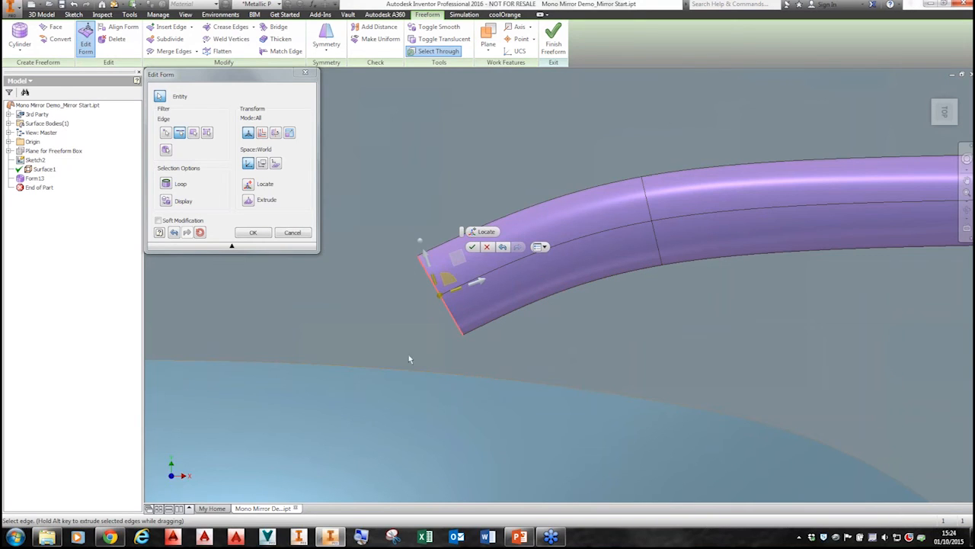
scroll(380, 338, "down", 3)
scroll(646, 256, "up", 3)
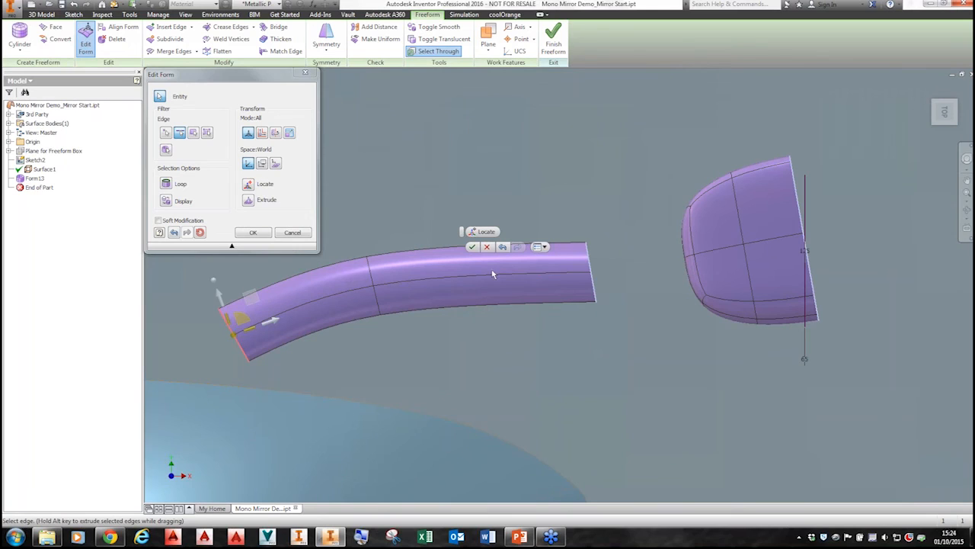
left_click(292, 233)
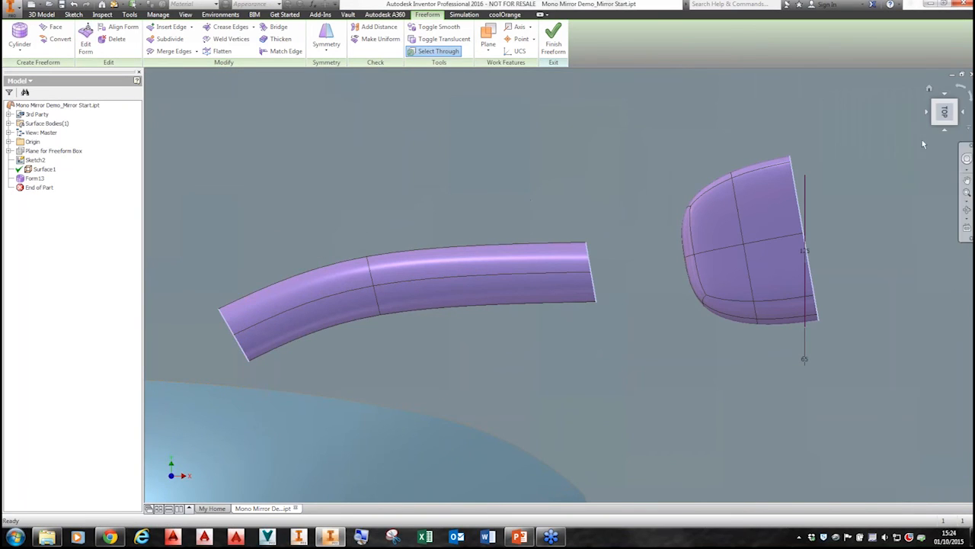
- Move the arm's end loop near the body surface about 1.25 mm in X and -72.75 mm in Z, and apply the form edit
left_click(944, 132)
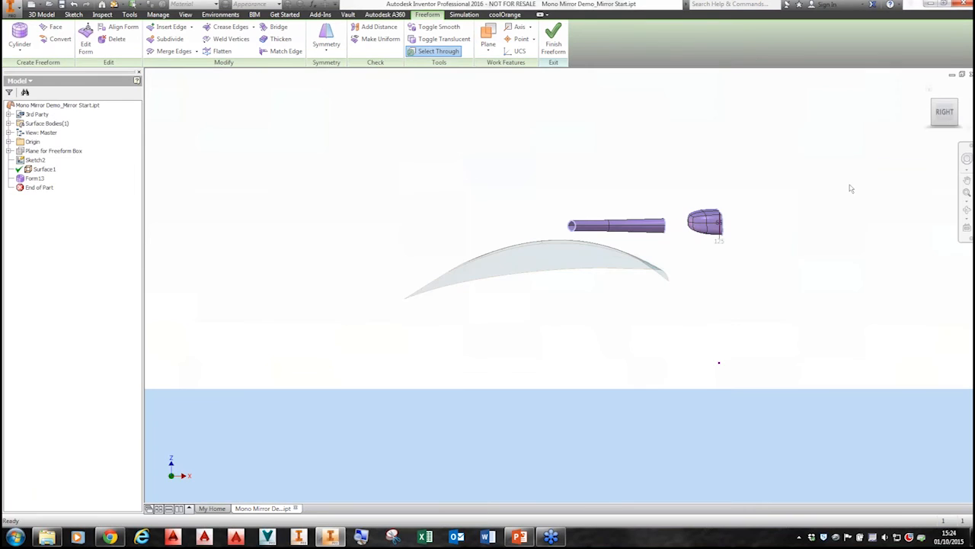
scroll(676, 235, "up", 5)
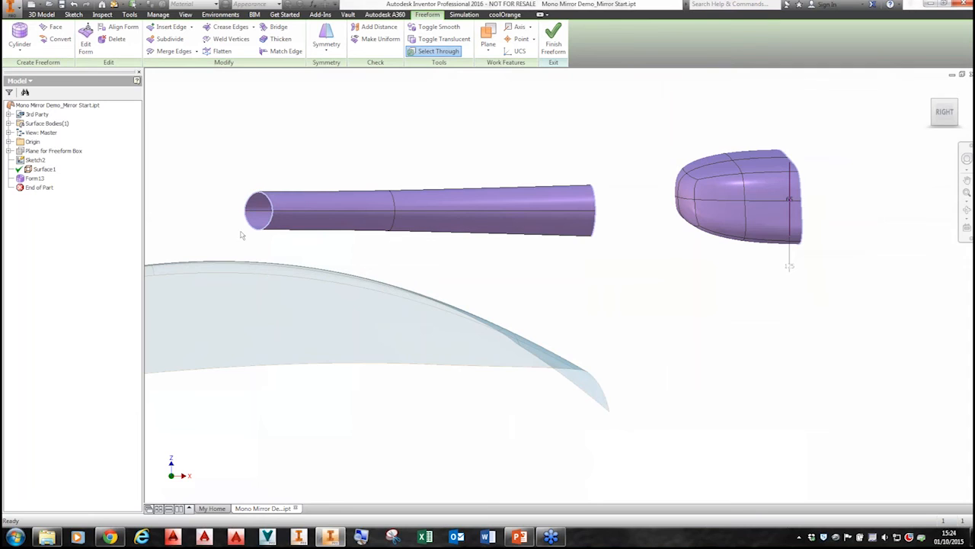
middle_click_drag(238, 222, 342, 220)
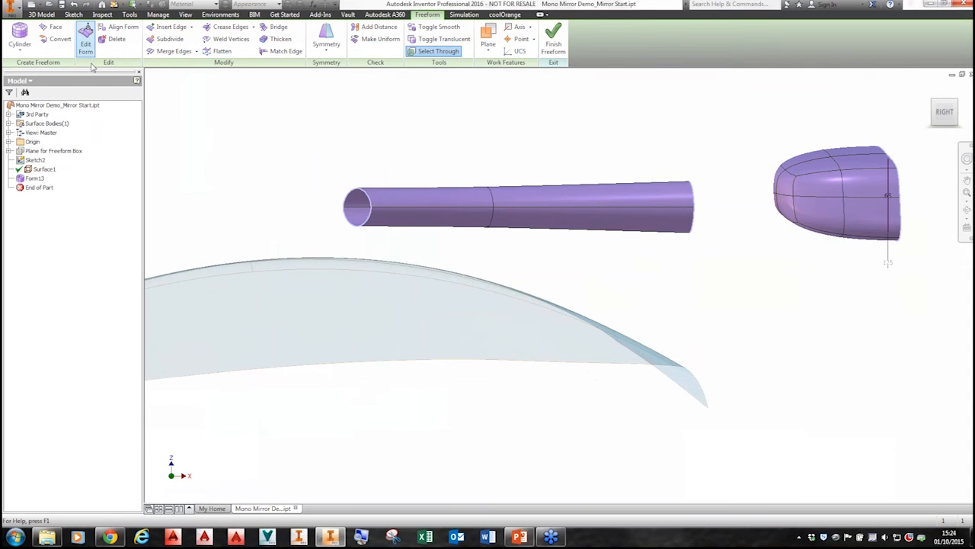
left_click_drag(312, 157, 397, 249)
right_click(298, 147)
left_click(298, 120)
left_click_drag(387, 180, 390, 266)
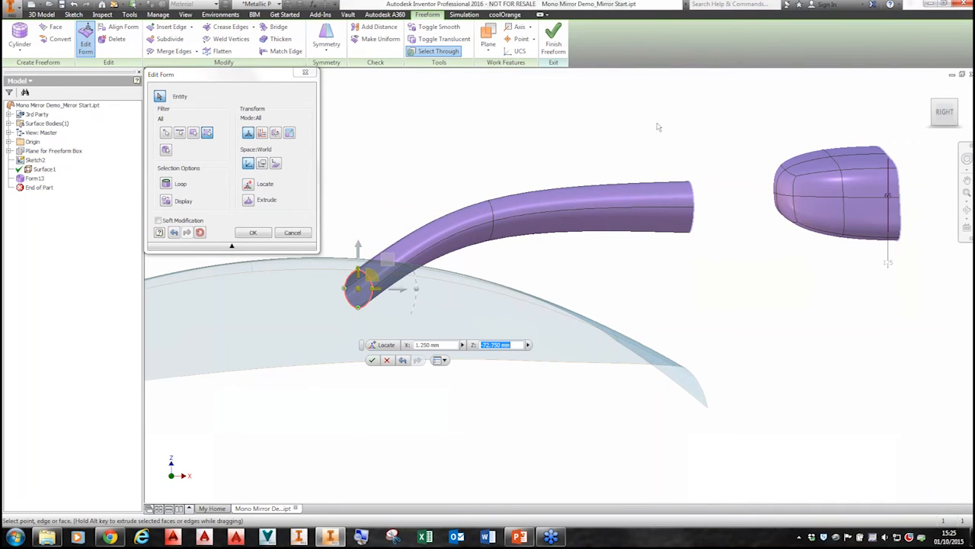
left_click(242, 232)
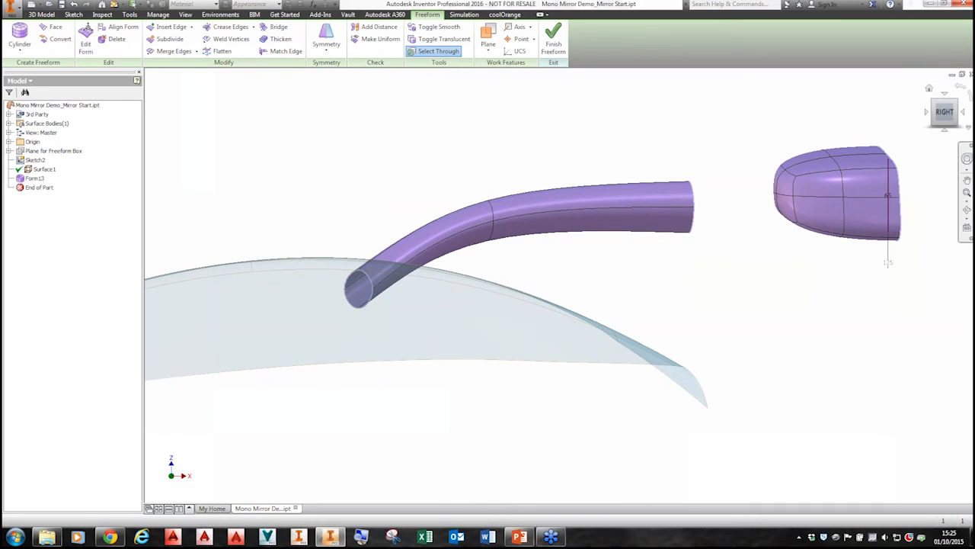
- Move the arm's free end loop about -144.5 mm in Y and -14.5 mm in Z so it passes through the body surface
left_click(927, 112)
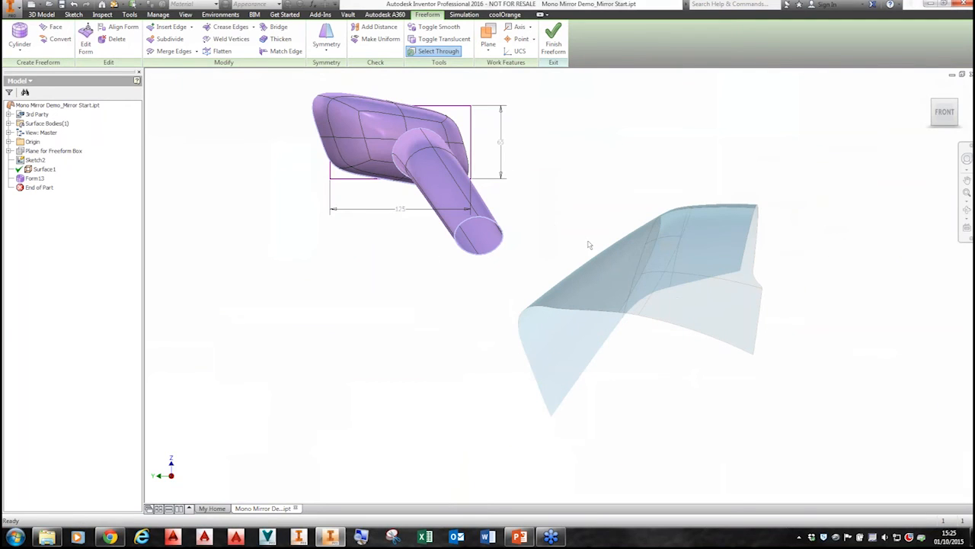
left_click_drag(423, 214, 551, 277)
right_click(374, 264)
left_click(377, 229)
left_click_drag(454, 213, 625, 235)
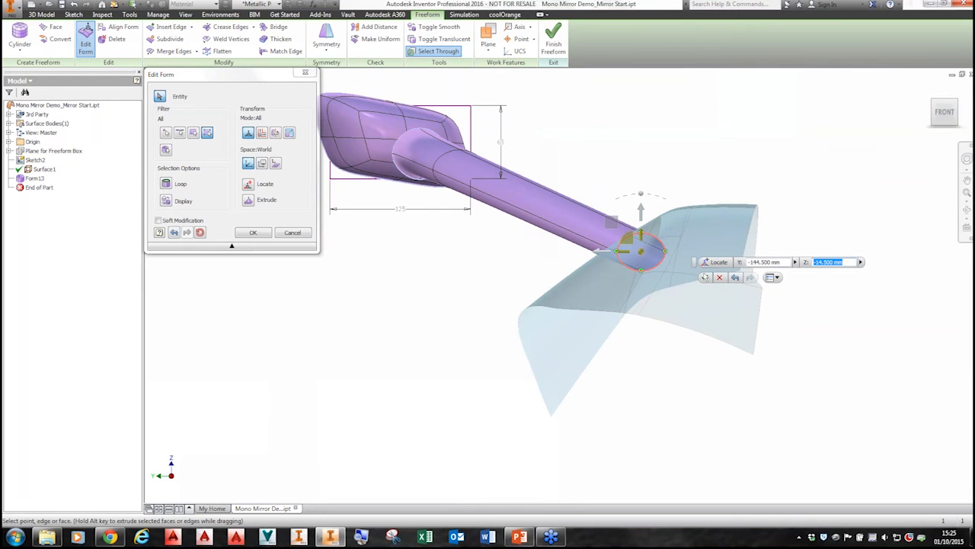
left_click(705, 278)
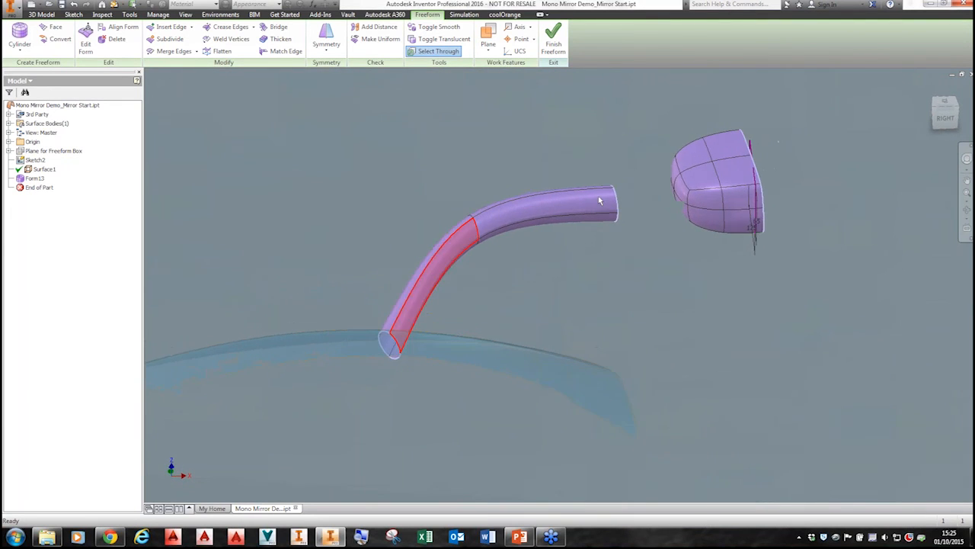
- Delete the four faces on the back of the mirror housing that face the arm to create an opening
scroll(634, 192, "down", 3)
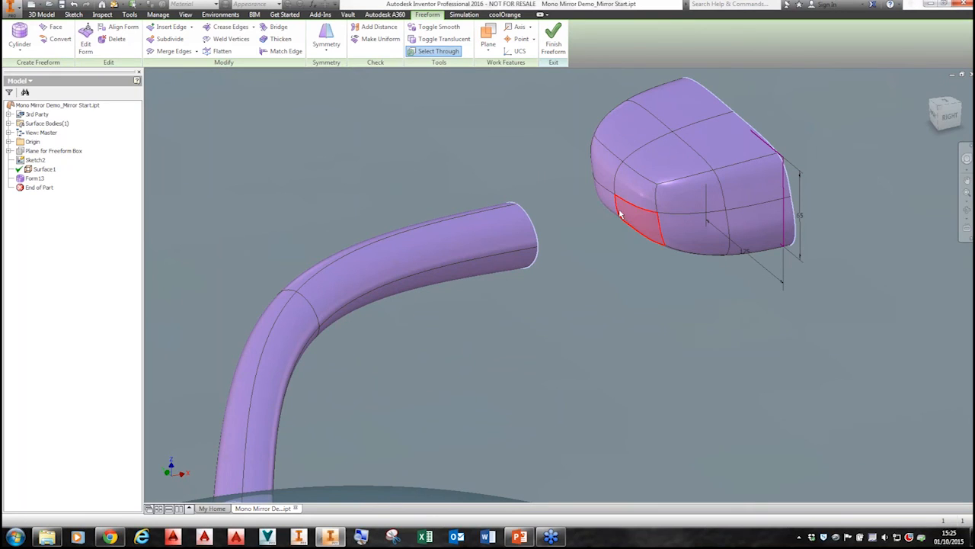
left_click(606, 169)
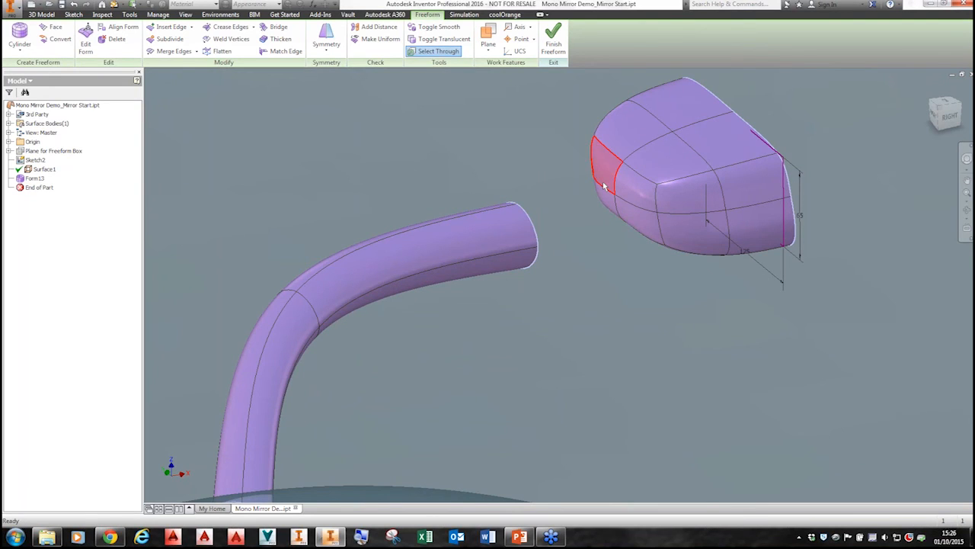
left_click(634, 198, "ctrl")
left_click(628, 215, "ctrl")
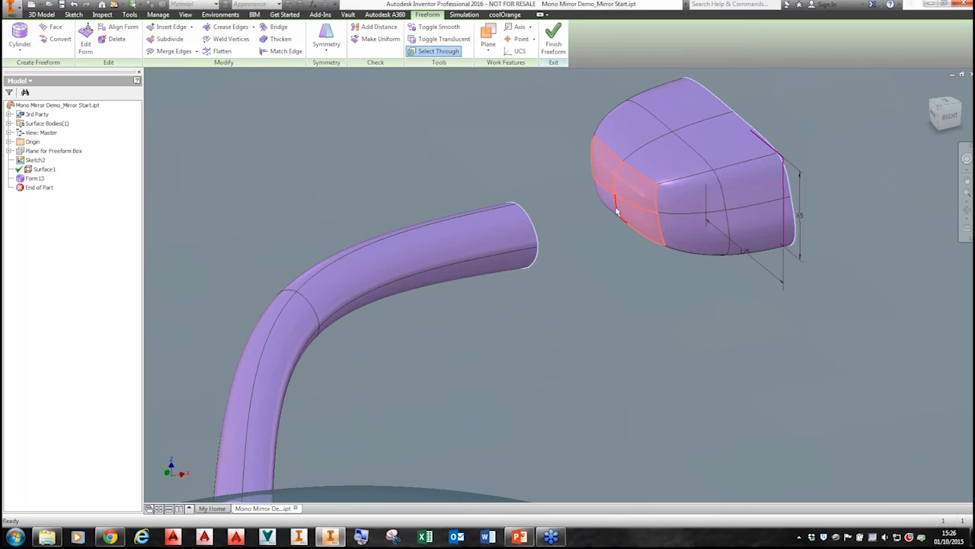
left_click(611, 207, "ctrl")
right_click(588, 285)
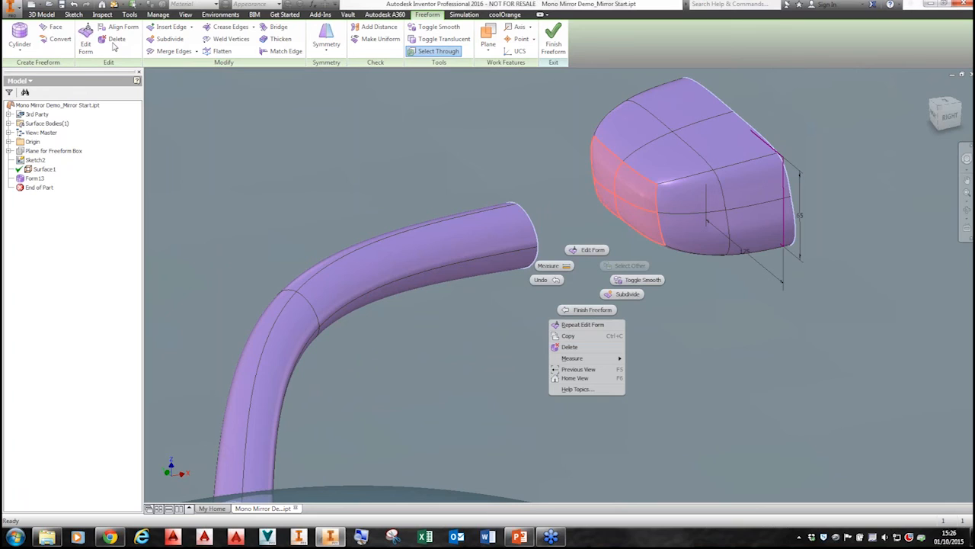
left_click(570, 348)
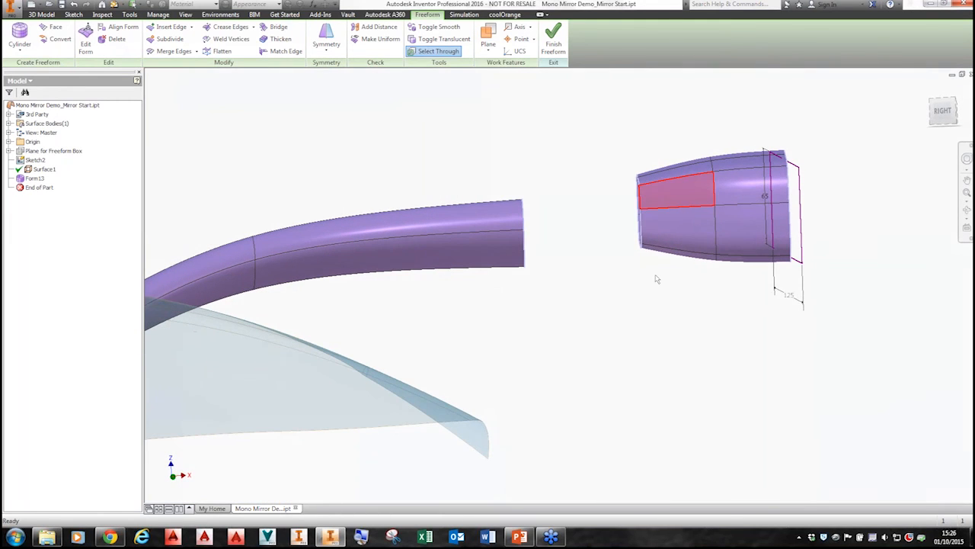
- Flatten the vertices around the housing's new opening with the automatic best-fit direction
left_click_drag(656, 277, 581, 149)
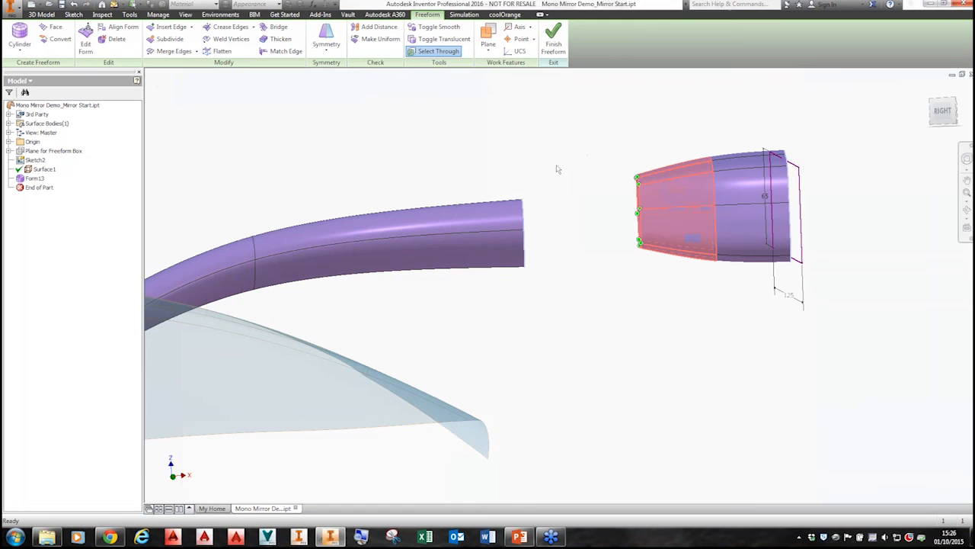
left_click(219, 51)
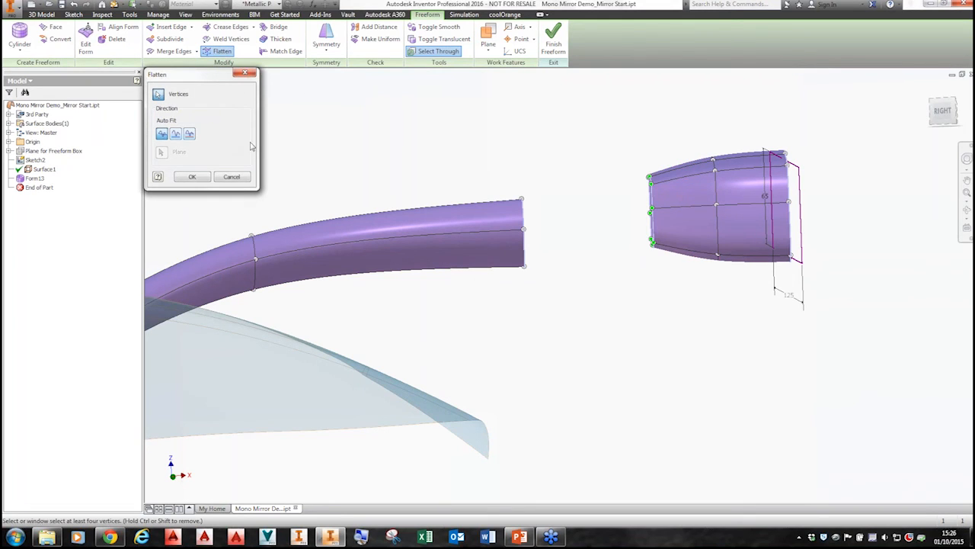
left_click(193, 176)
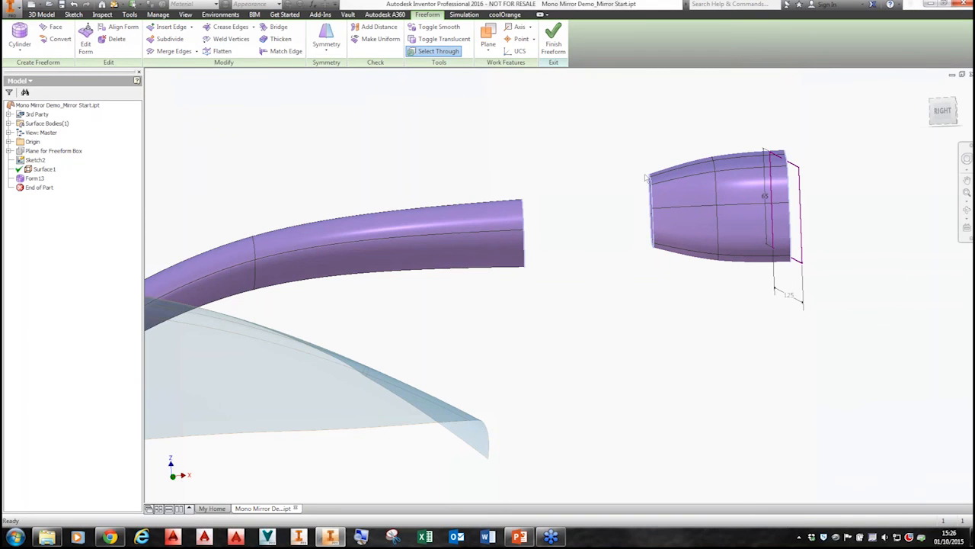
- Scale the housing's open edge loop facing the arm down uniformly to about 0.78 and close the form edit
left_click(942, 115)
scroll(705, 219, "up", 6)
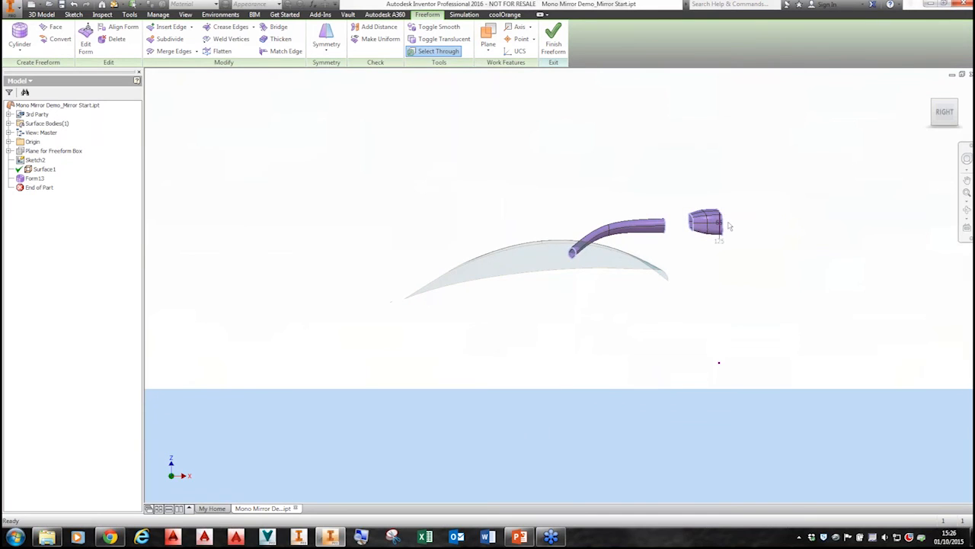
scroll(729, 225, "up", 6)
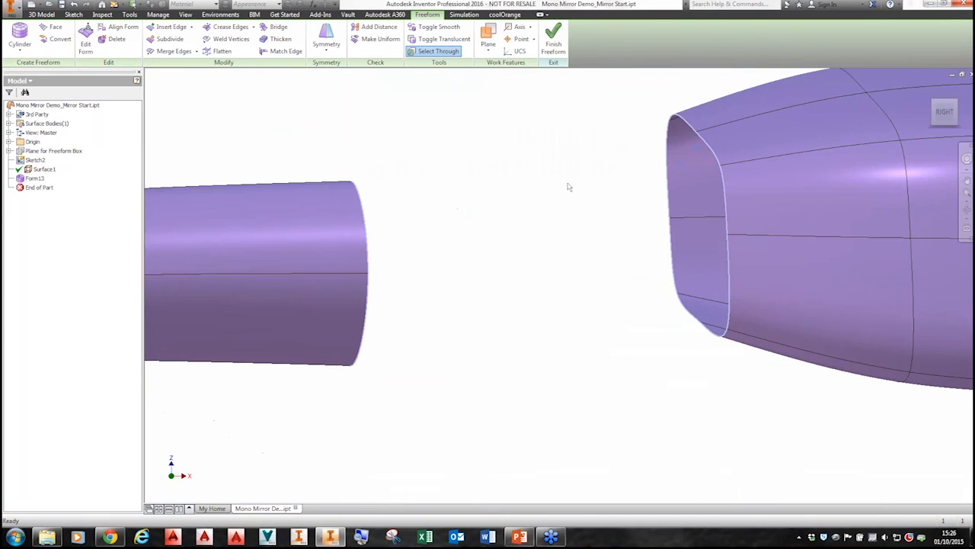
scroll(578, 180, "down", 5)
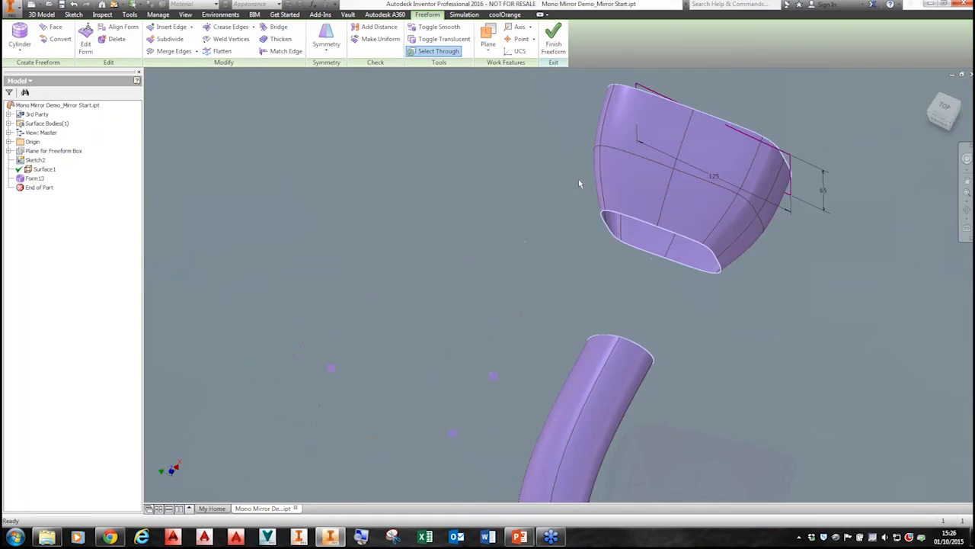
left_click(937, 120)
scroll(624, 160, "up", 6)
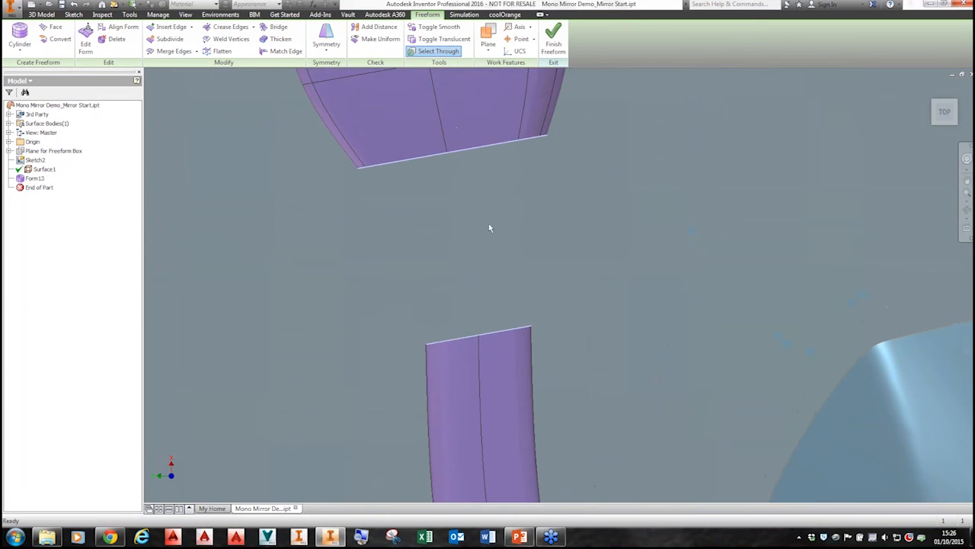
left_click_drag(242, 128, 691, 227)
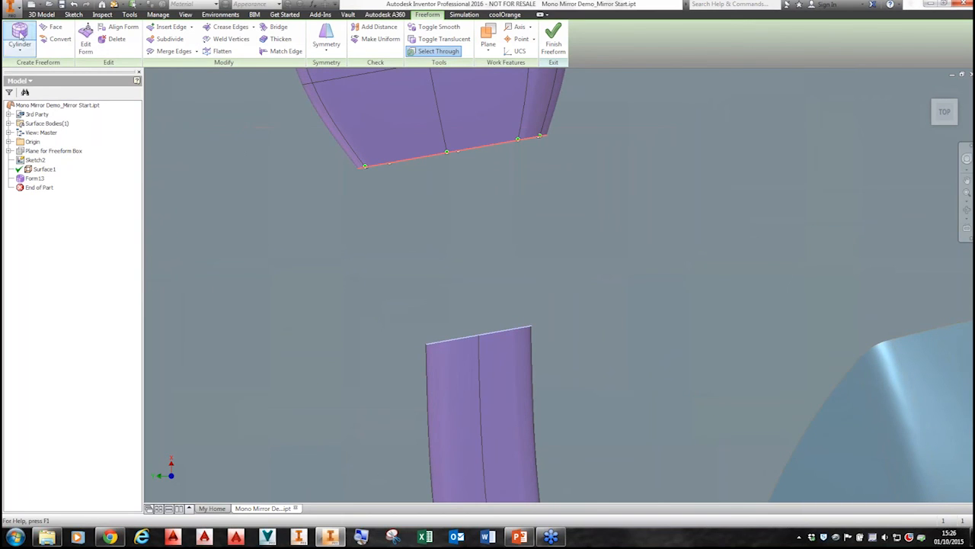
left_click(86, 42)
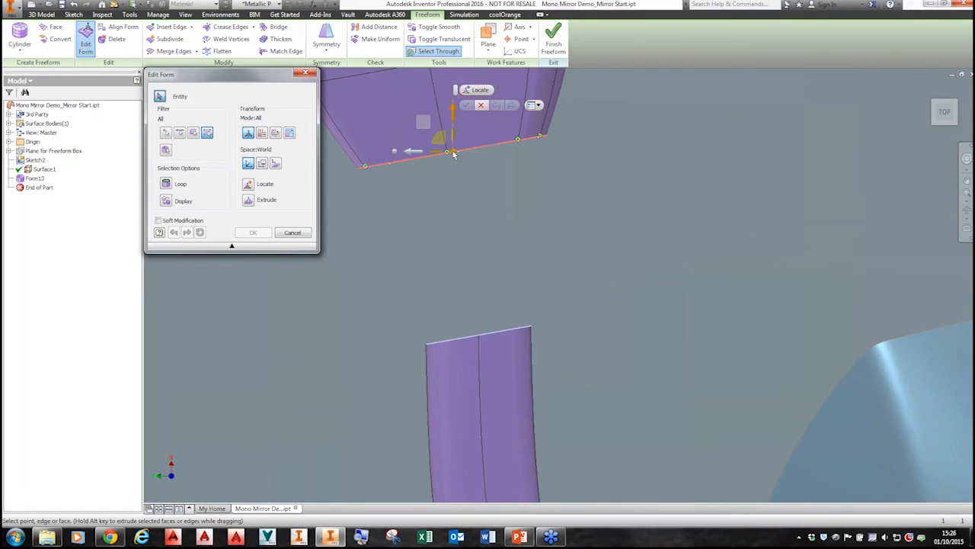
left_click_drag(453, 152, 454, 164)
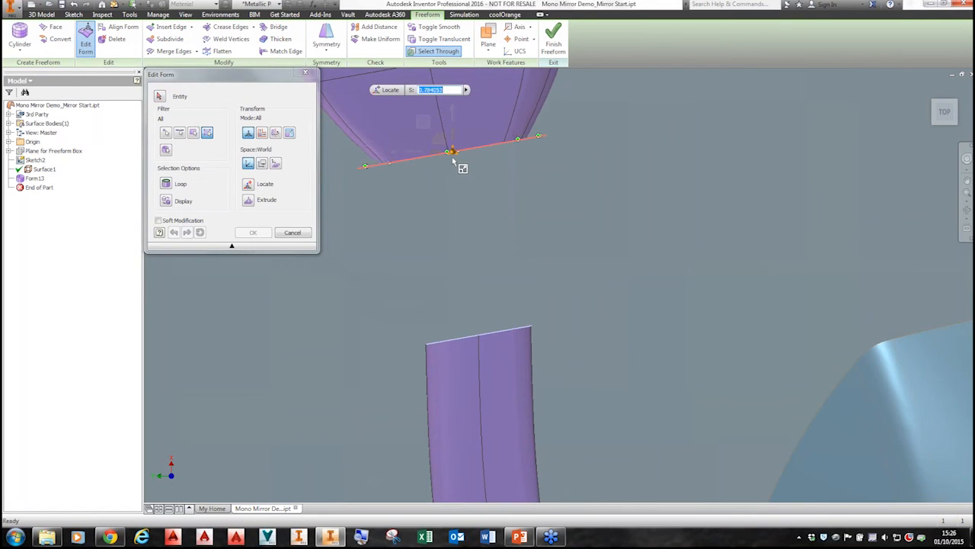
left_click(454, 128)
left_click(453, 124)
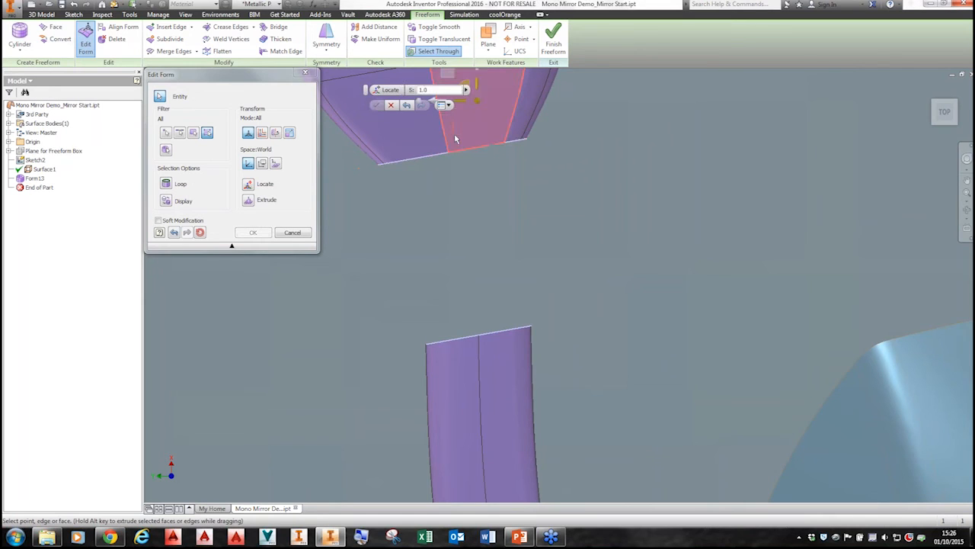
left_click(280, 233)
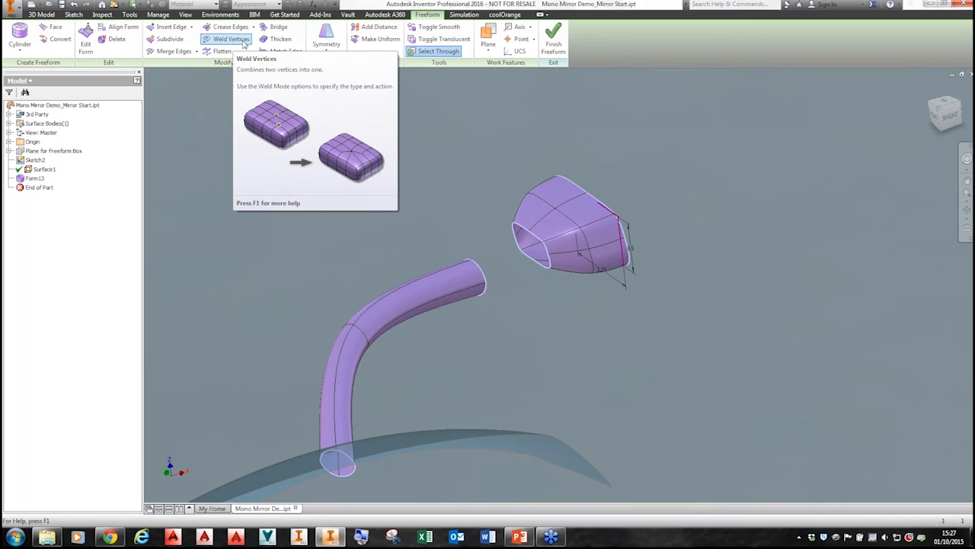
- Try to bridge the arm's open end to the housing's opening with 5 faces and 0 twists, and undo the bridge
left_click(276, 26)
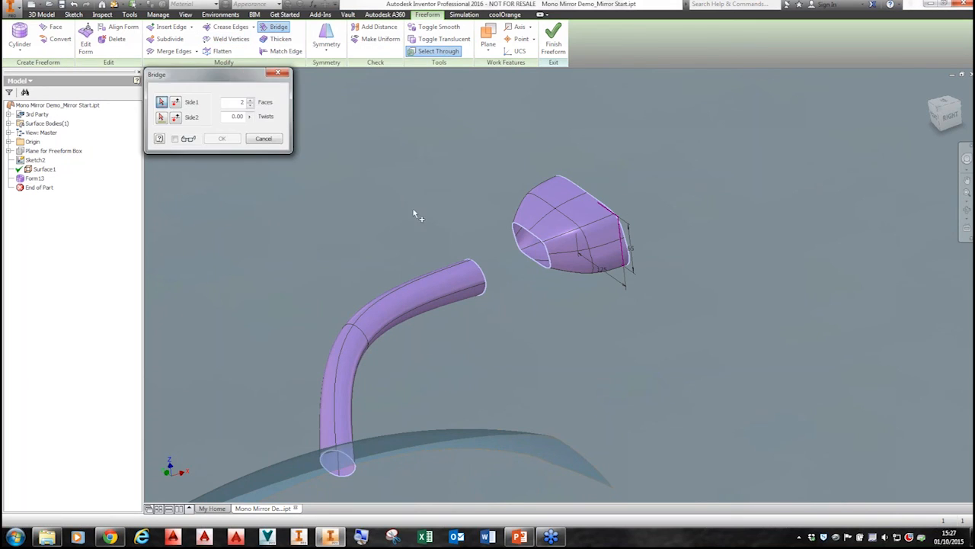
left_click(477, 263)
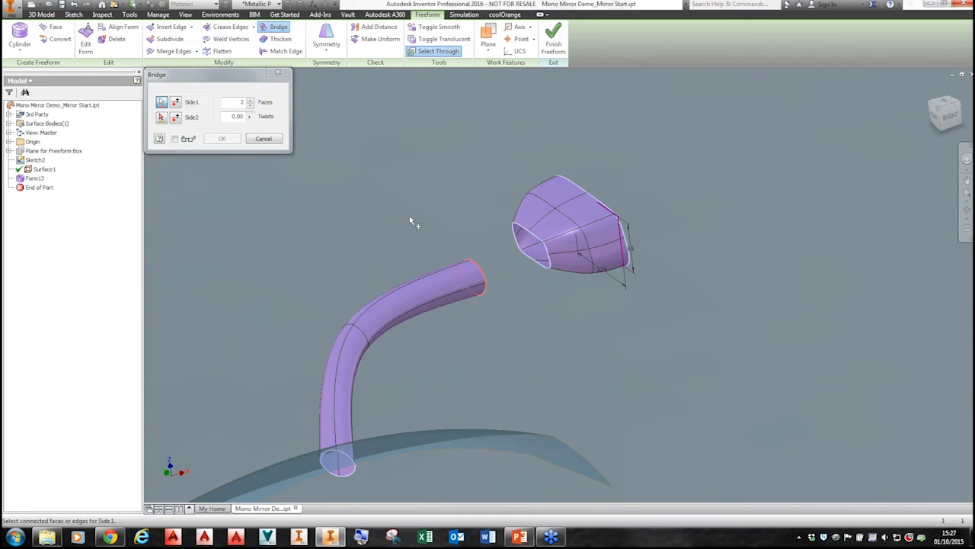
scroll(530, 236, "up", 3)
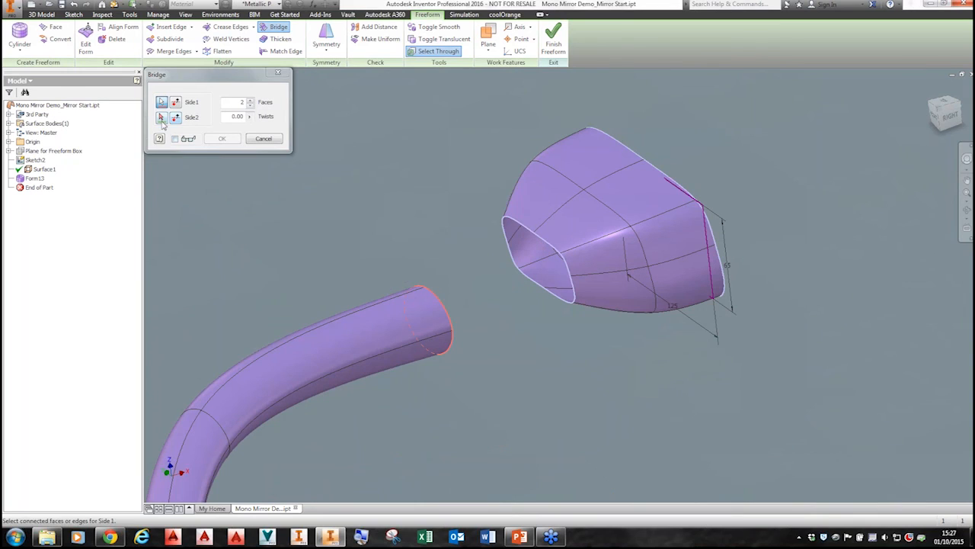
left_click(163, 118)
left_click(518, 223)
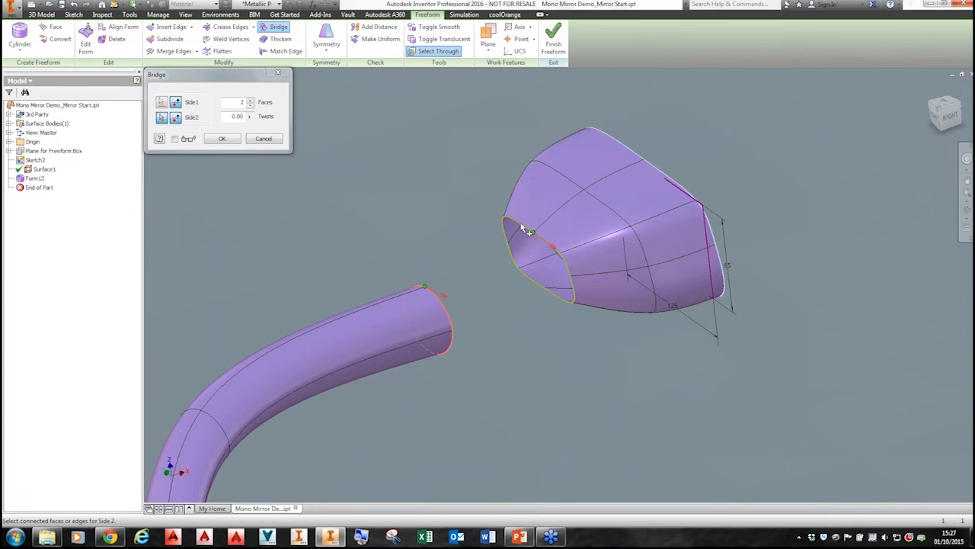
left_click_drag(239, 102, 253, 109)
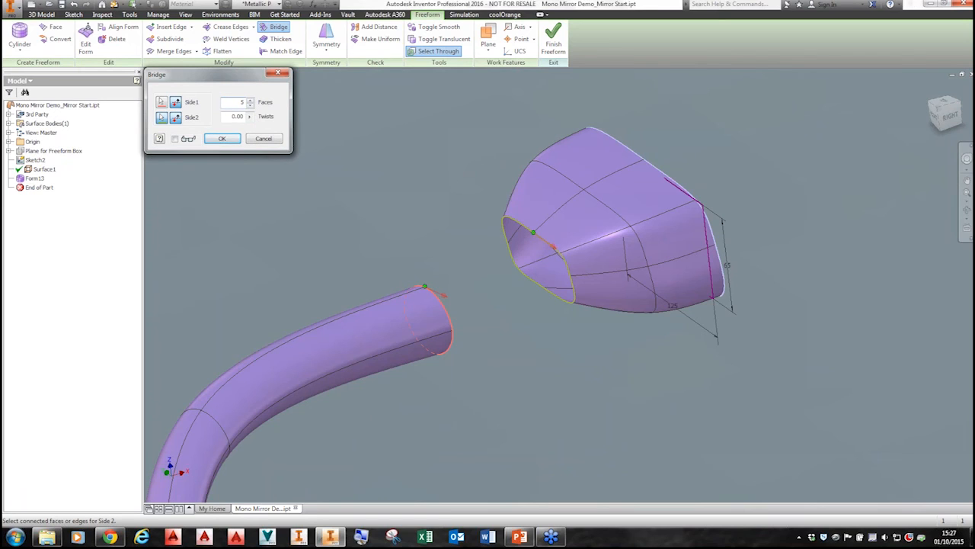
left_click(222, 138)
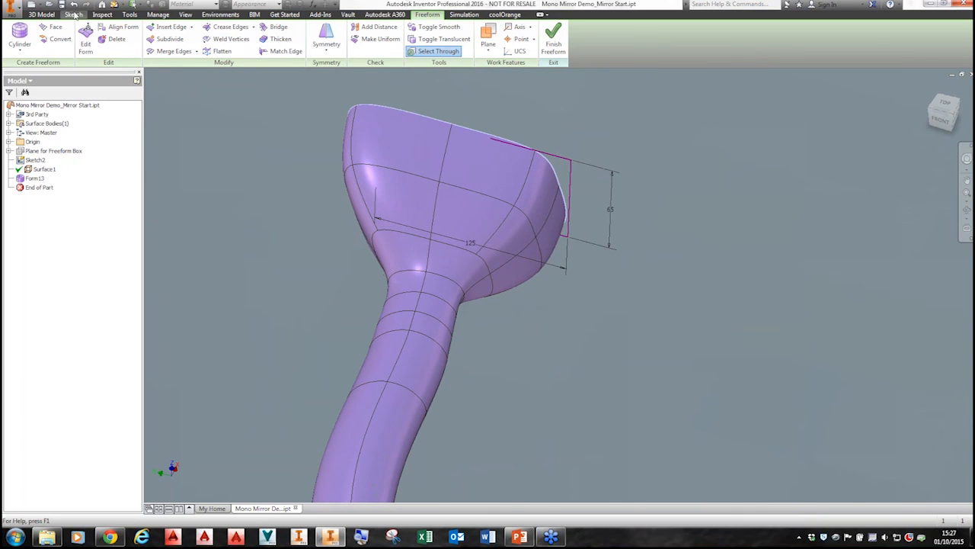
left_click(74, 5)
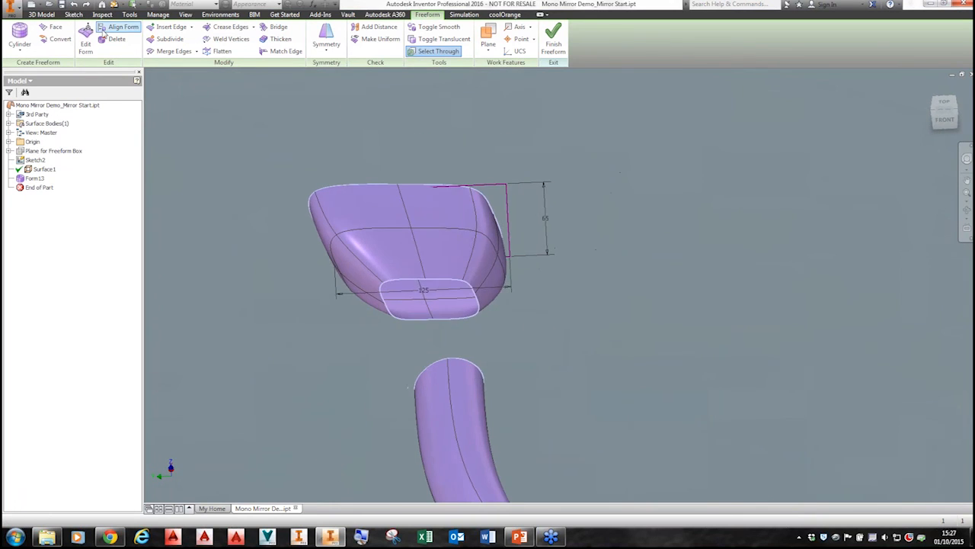
- Merge the arm's open end edge loop with the housing's rear opening edge loop, using the To Middle mode
left_click(169, 51)
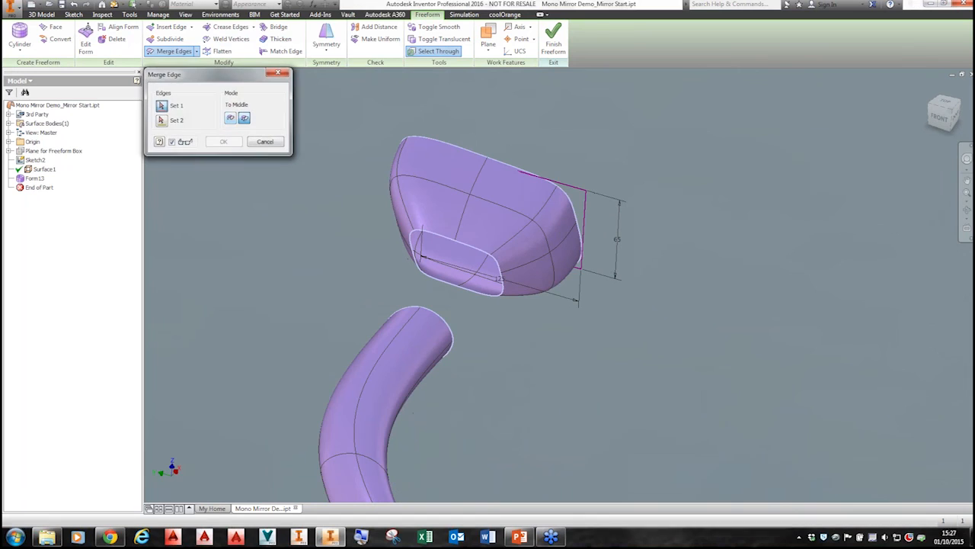
left_click(440, 316)
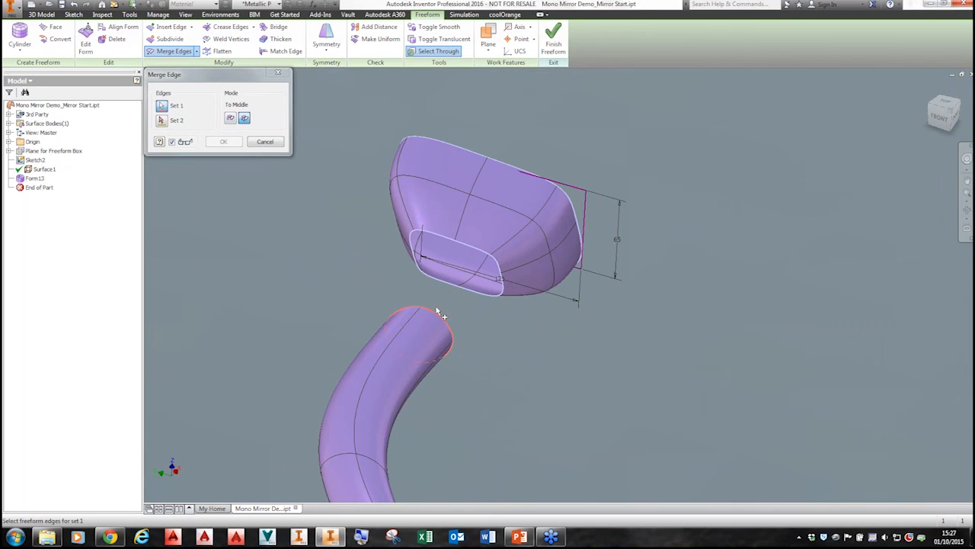
left_click(162, 120)
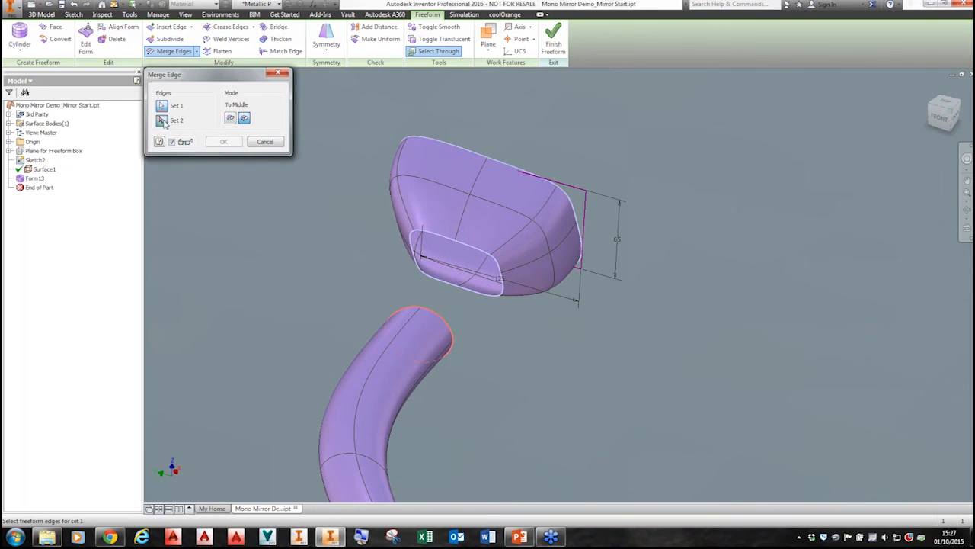
left_click(450, 241)
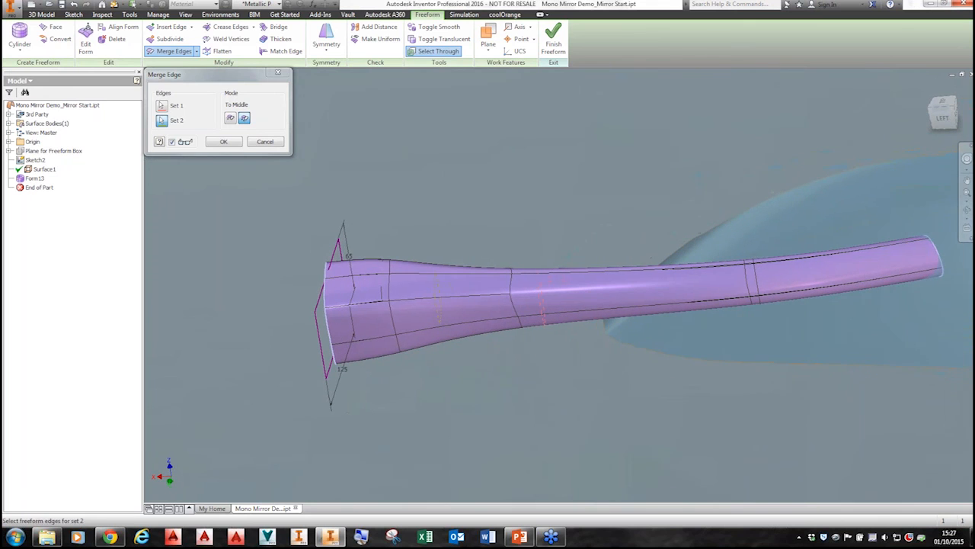
left_click(223, 141)
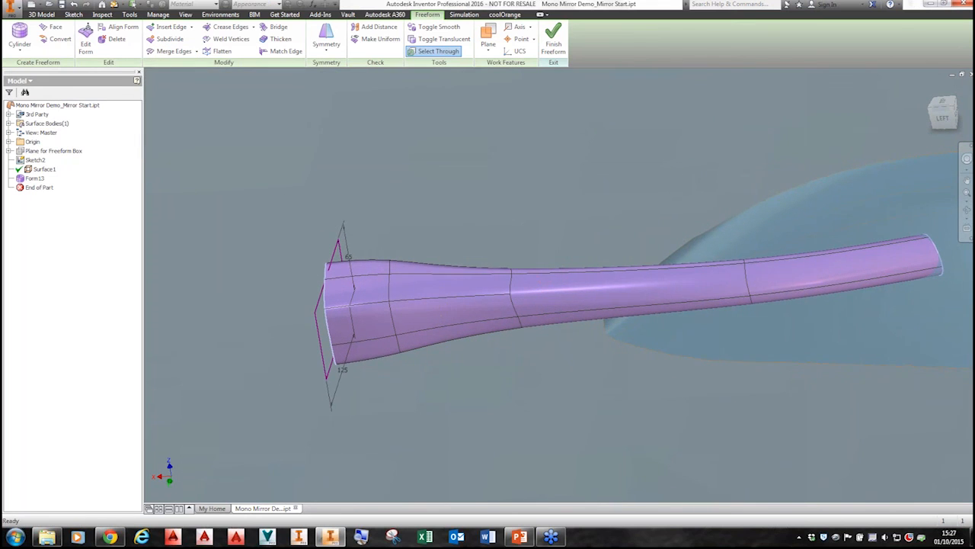
- Flatten the ring of vertices at the arm-to-housing joint with the automatic best-fit direction
scroll(479, 218, "up", 5)
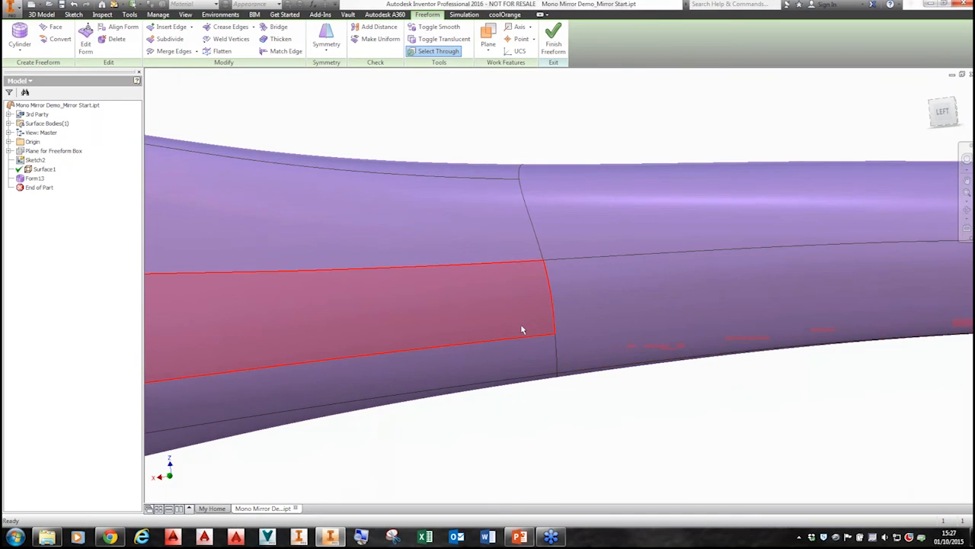
scroll(523, 329, "down", 6)
left_click_drag(495, 203, 598, 406)
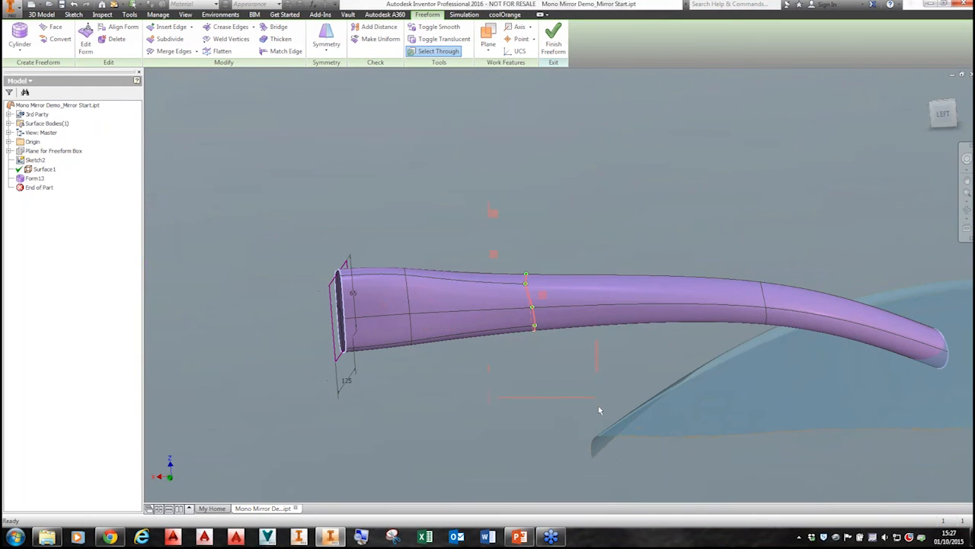
left_click(220, 51)
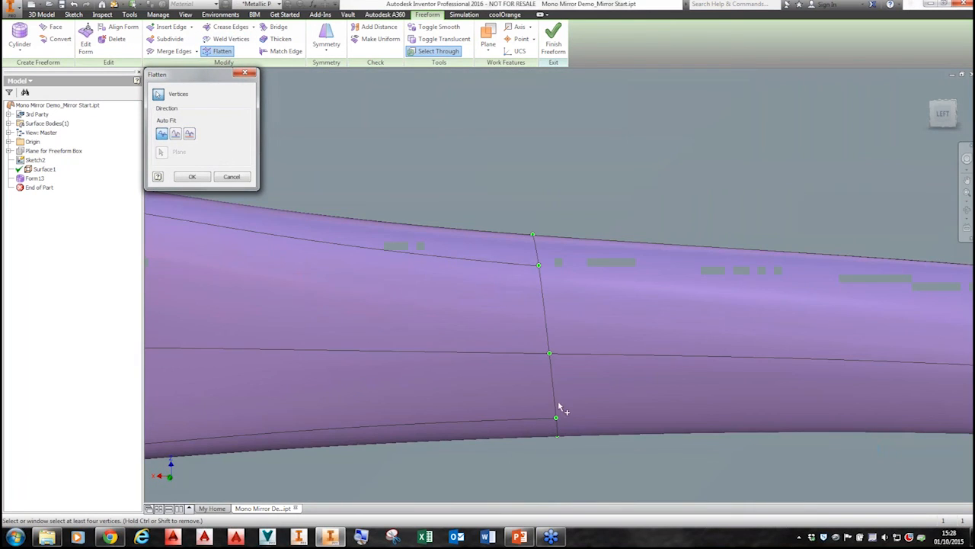
left_click(187, 179)
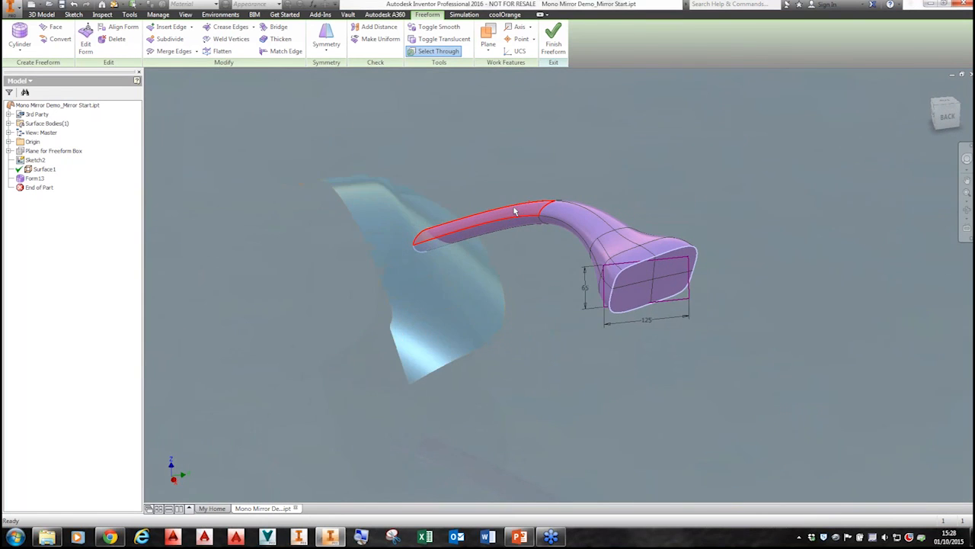
- Delete the four faces closing the mirror side of the housing to leave it open
scroll(517, 251, "up", 3)
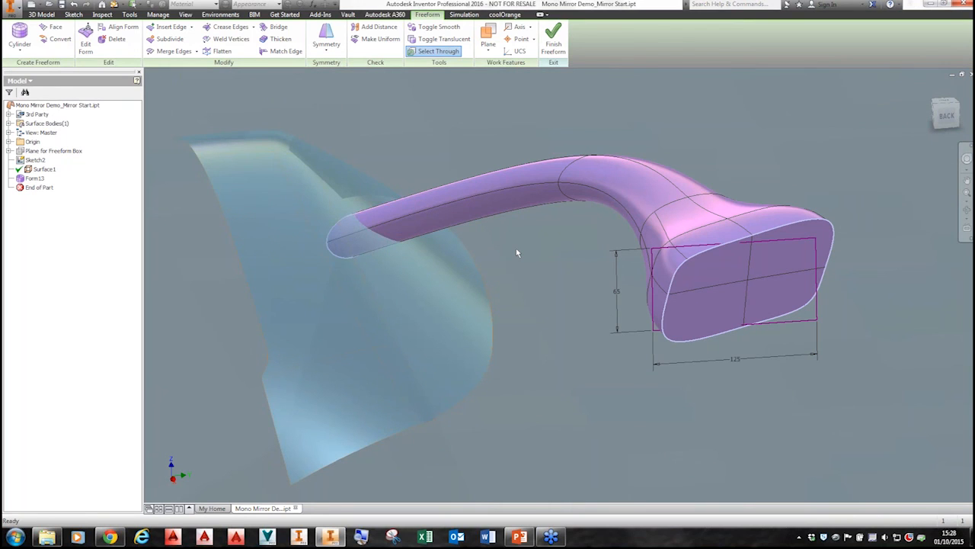
left_click(707, 267)
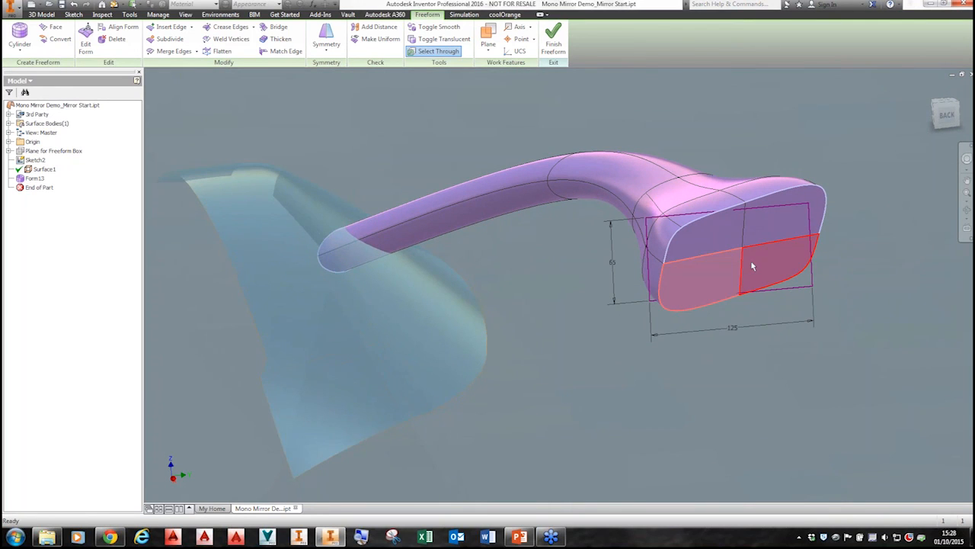
left_click(751, 261, "ctrl")
left_click(752, 233, "ctrl")
left_click(724, 241, "ctrl")
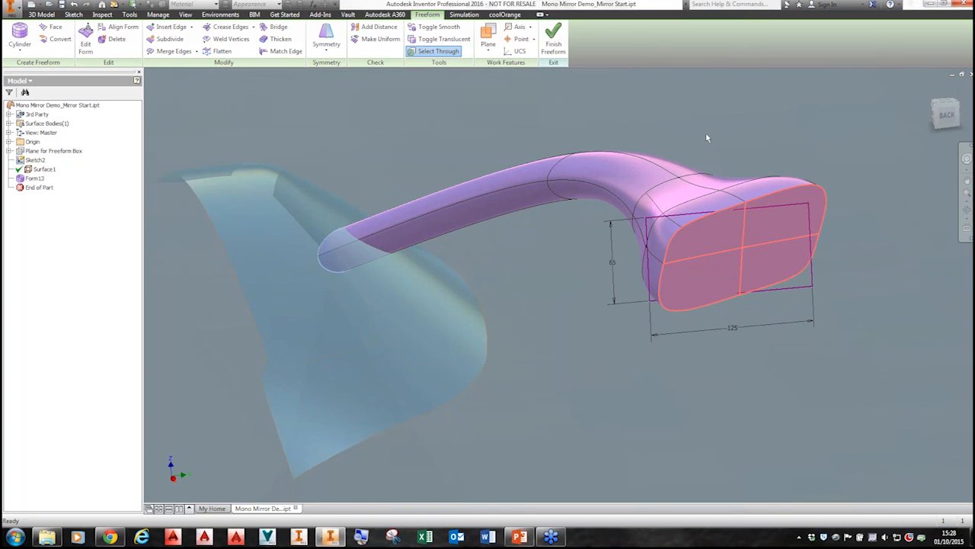
left_click(117, 40)
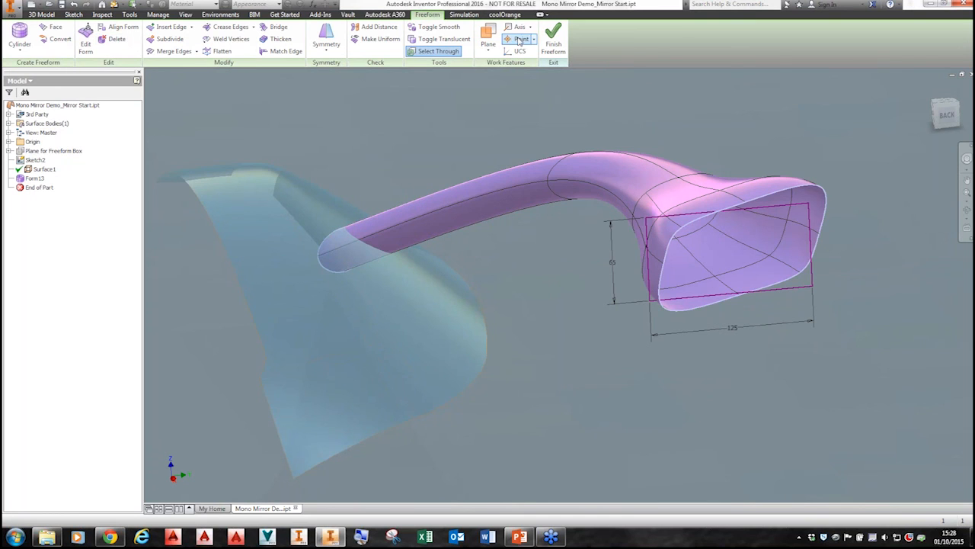
- Finish the freeform and make its surface translucent
left_click(553, 39)
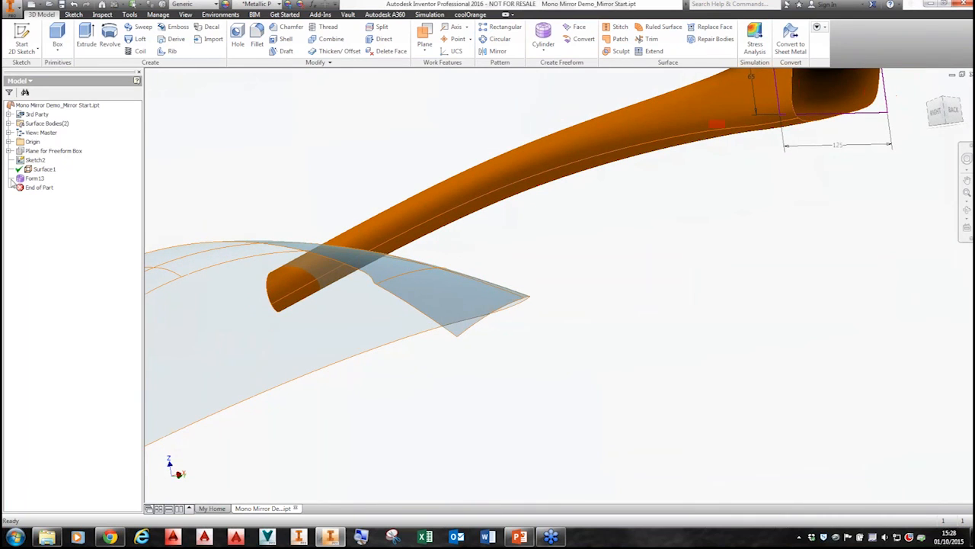
right_click(26, 181)
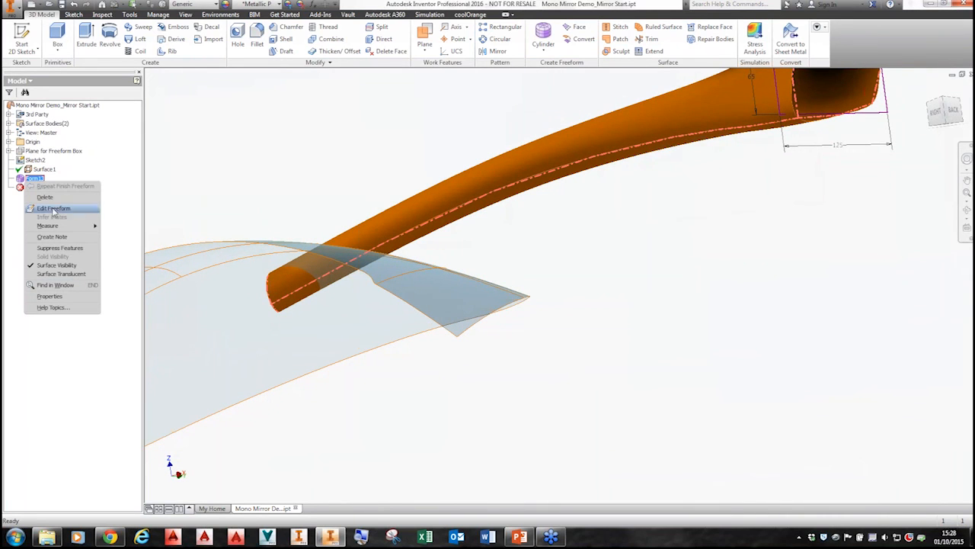
left_click(69, 277)
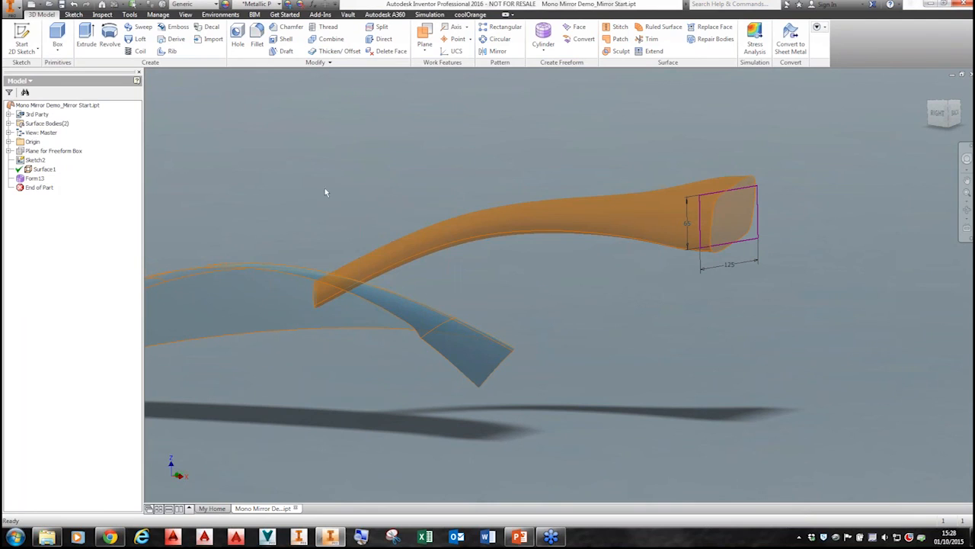
- Reopen the freeform for editing and set up a 2 mm inward Thicken of the mirror body in the normal direction
double_click(39, 179)
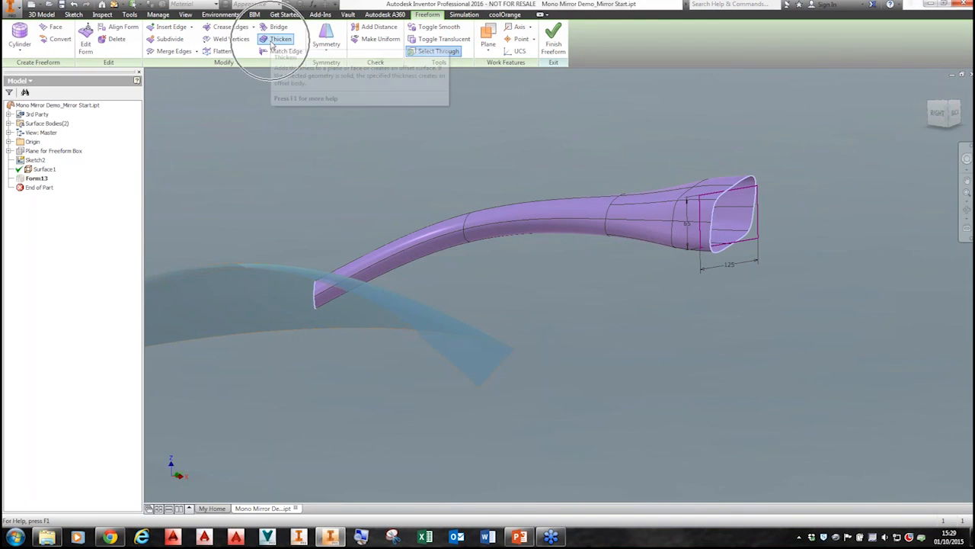
left_click(274, 42)
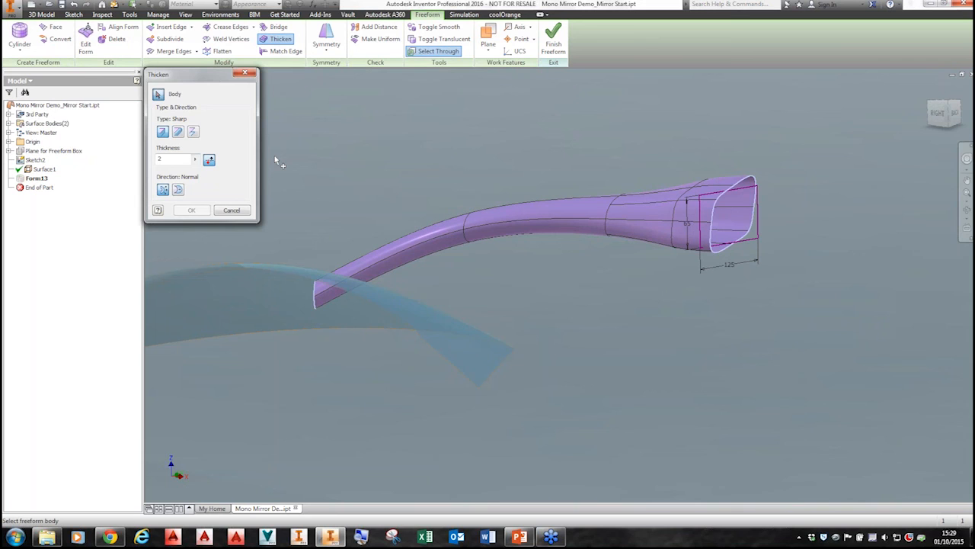
left_click(632, 238)
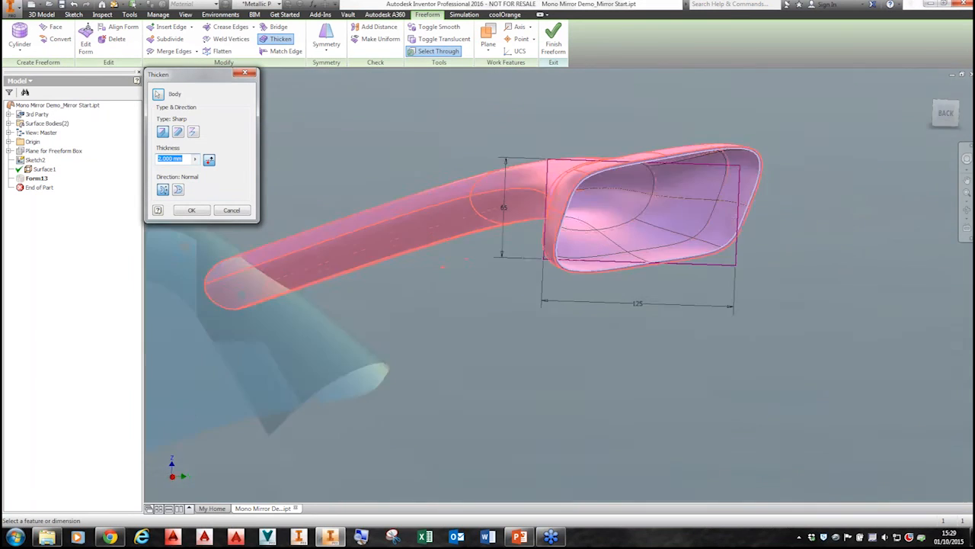
scroll(564, 266, "down", 6)
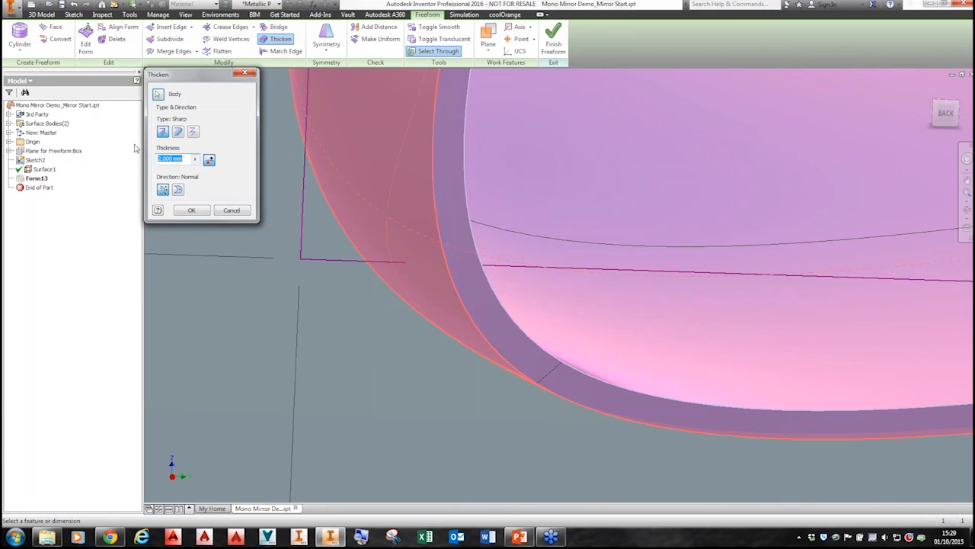
left_click(208, 160)
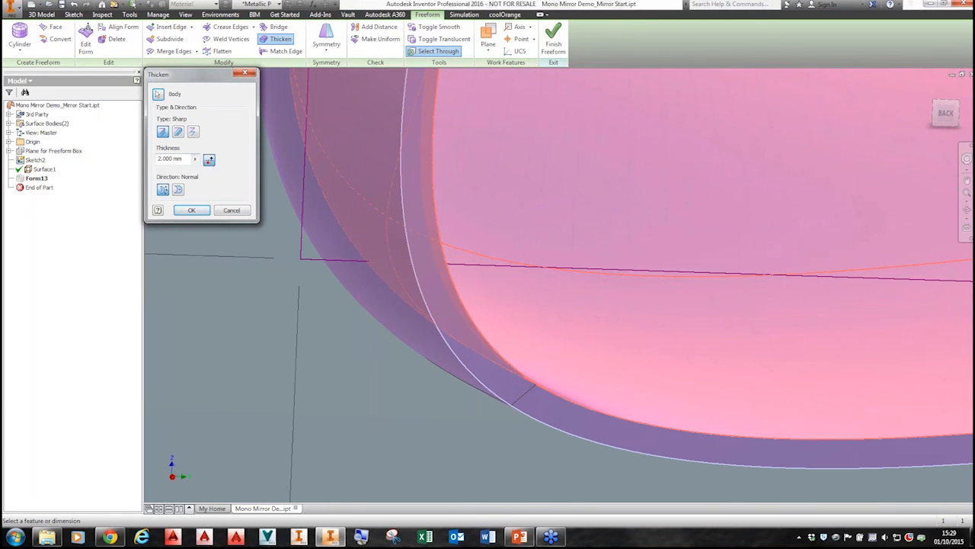
left_click(209, 160)
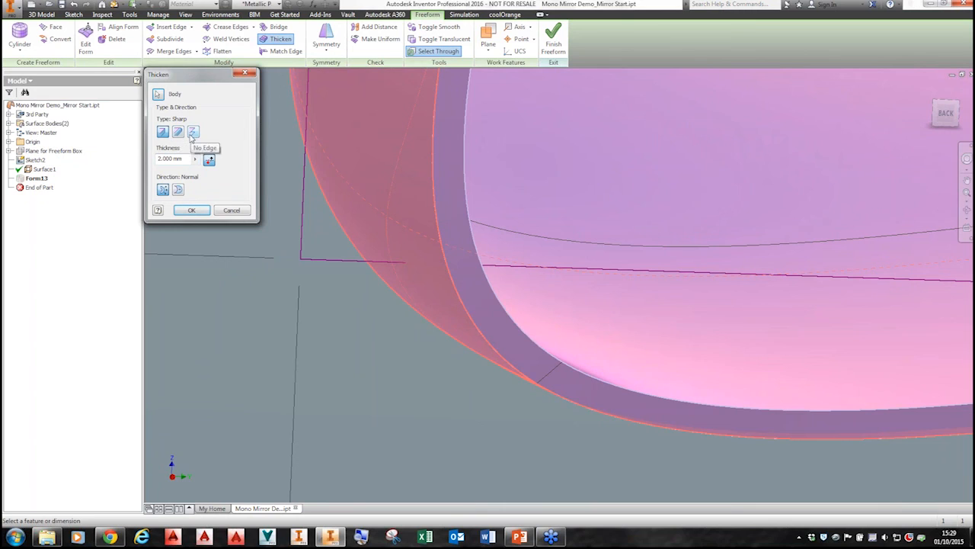
- Compare the Soft and Sharp edge types and apply the thickening with Sharp edges
left_click(179, 132)
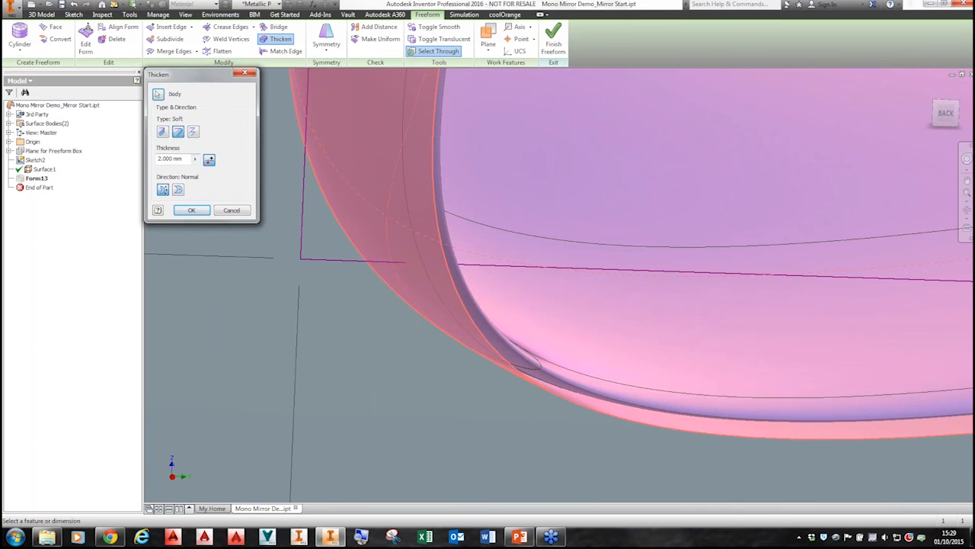
left_click(162, 133)
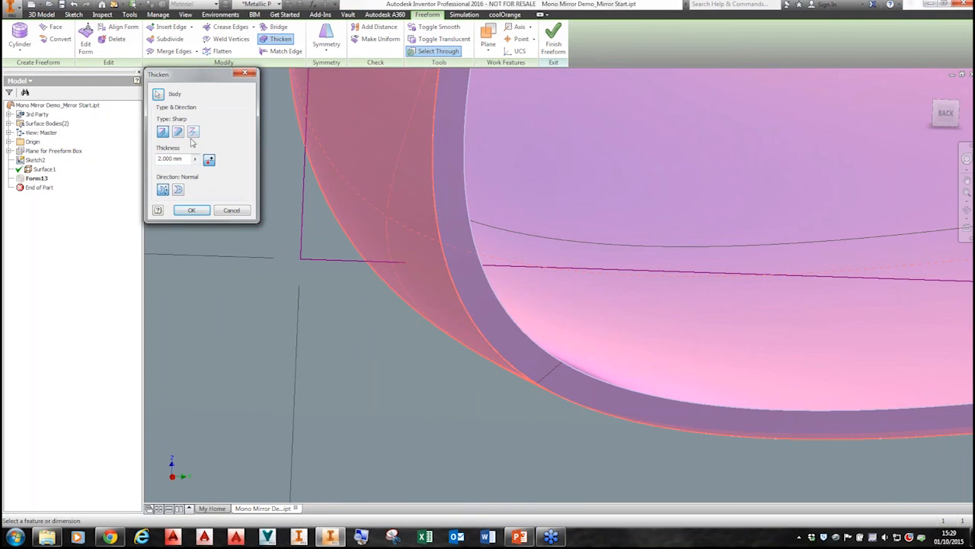
left_click(179, 132)
left_click(163, 132)
left_click(191, 210)
scroll(336, 315, "up", 5)
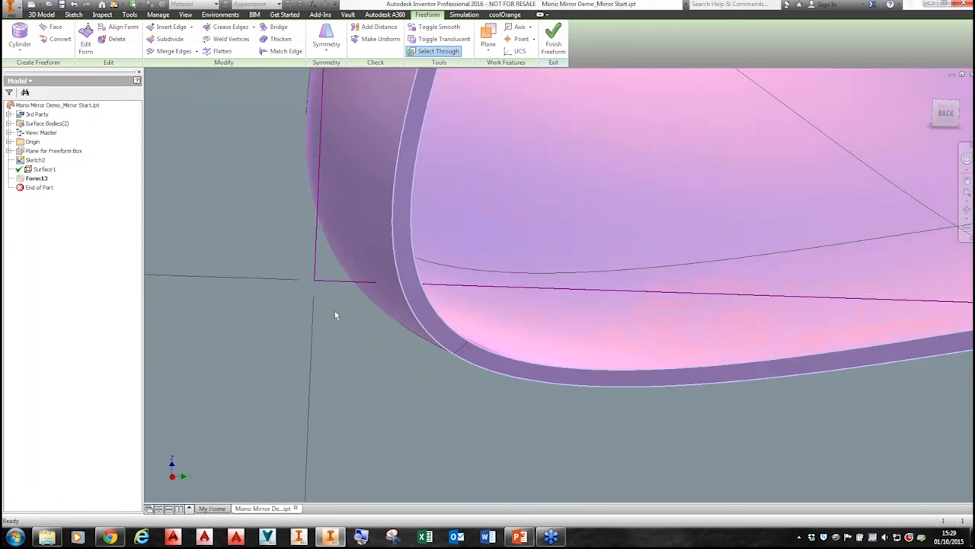
middle_click_drag(339, 317, 354, 285, "shift")
- Finish the thickened freeform and hide the sketch with the 125 by 65 mm rectangle
left_click(554, 38)
middle_click_drag(509, 246, 547, 314, "shift")
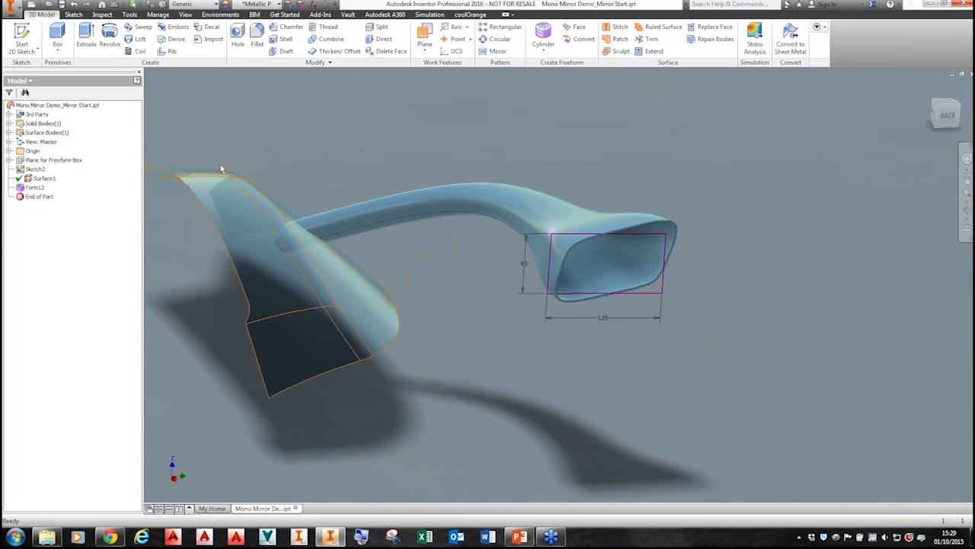
right_click(37, 169)
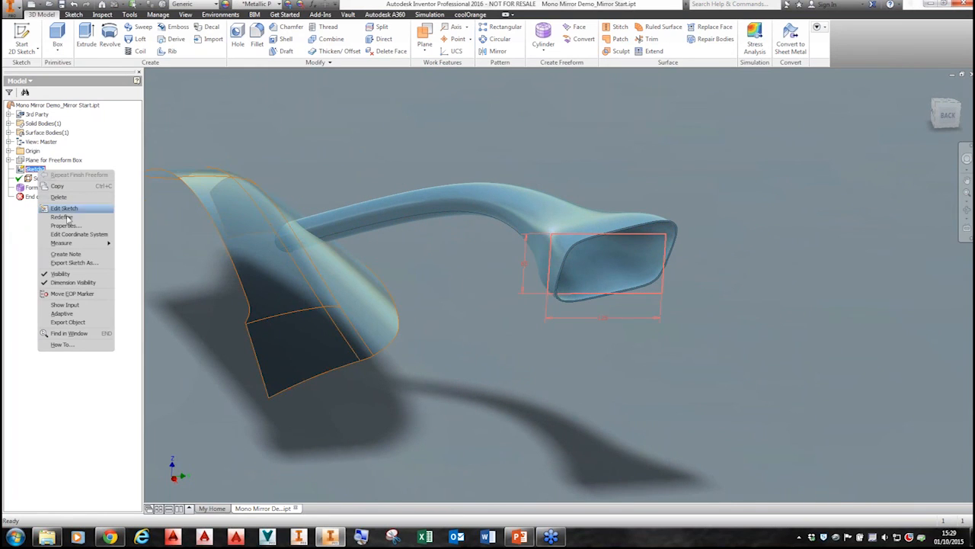
left_click(86, 276)
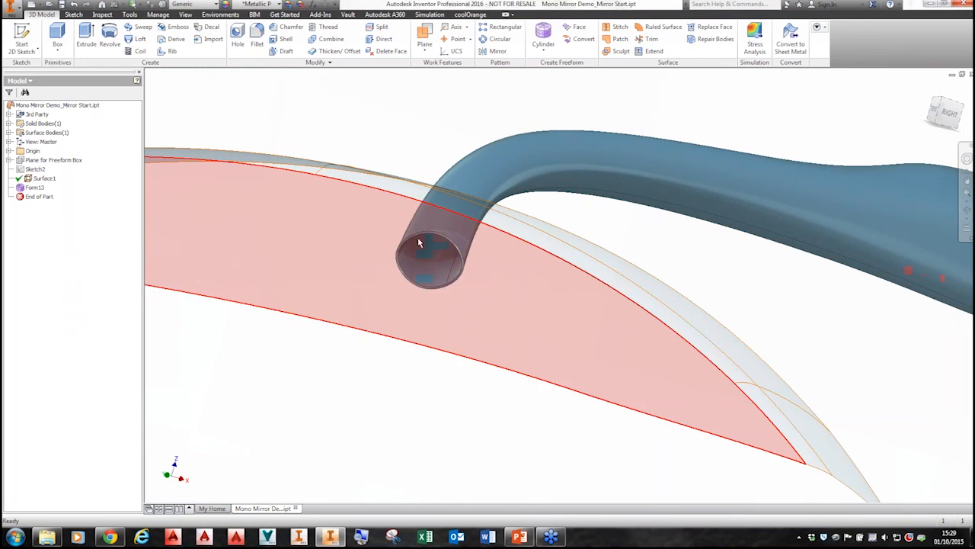
scroll(782, 307, "up", 5)
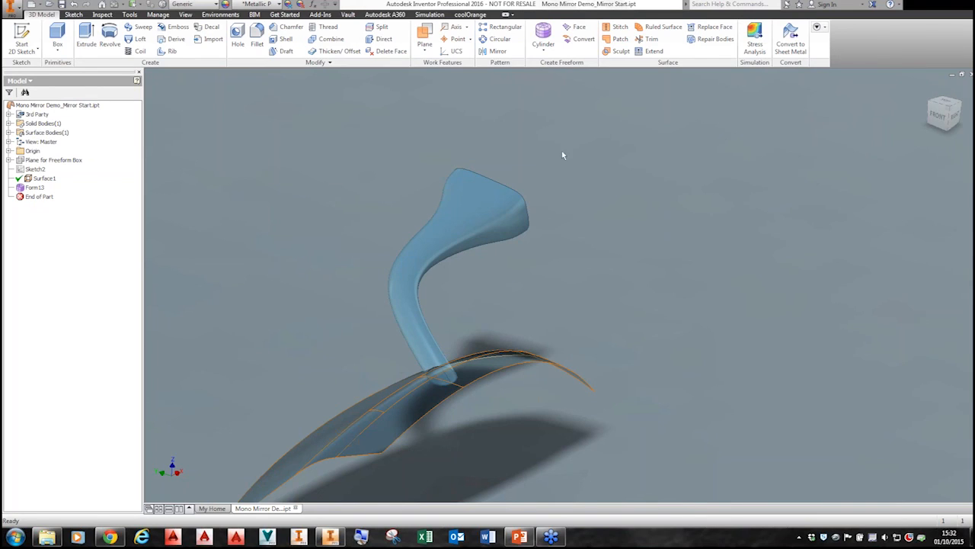
- Create a new, empty part file
left_click(30, 5)
left_click(251, 131)
left_click(114, 110)
left_click(293, 131)
left_click(353, 347)
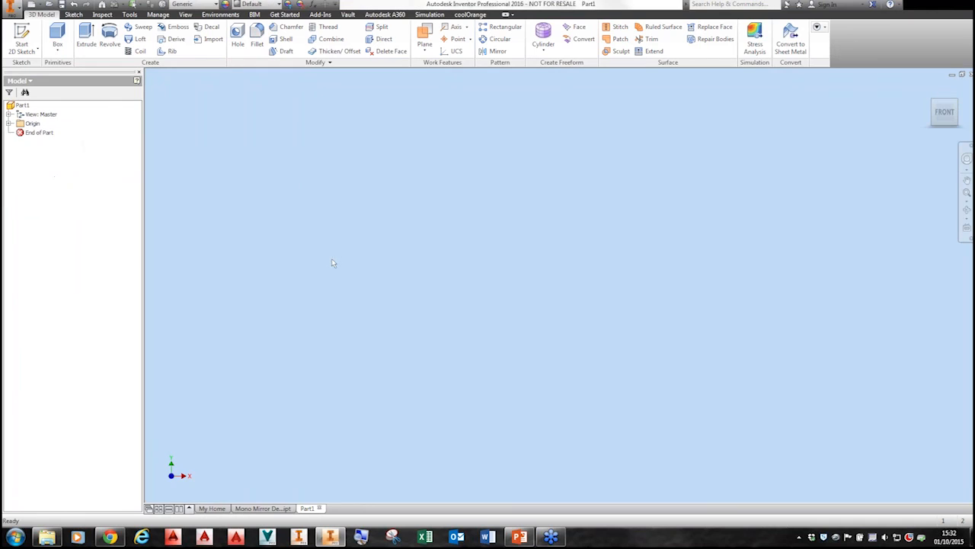
- Start a sketch on the XY plane and draw a 50 mm diameter circle centred on the origin
left_click(21, 39)
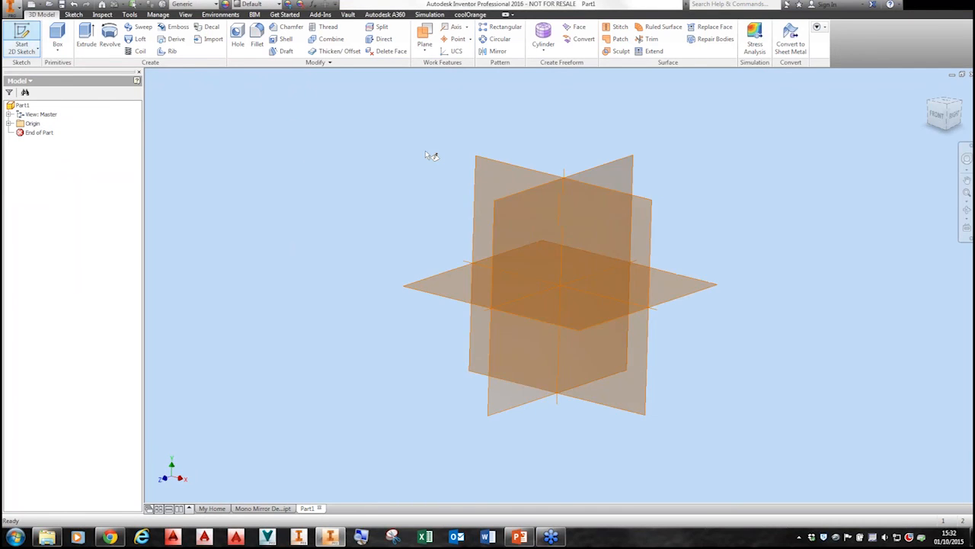
left_click(488, 150)
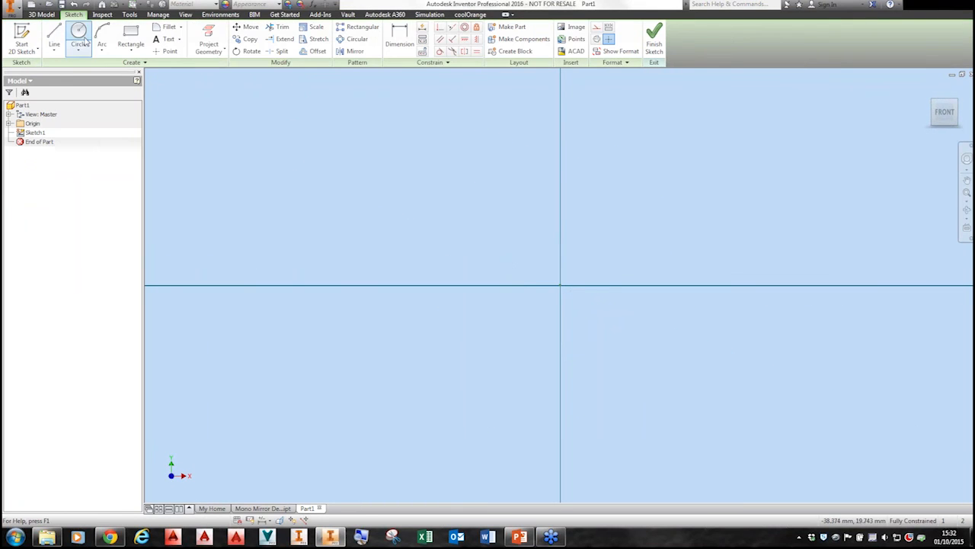
left_click(82, 38)
left_click(560, 285)
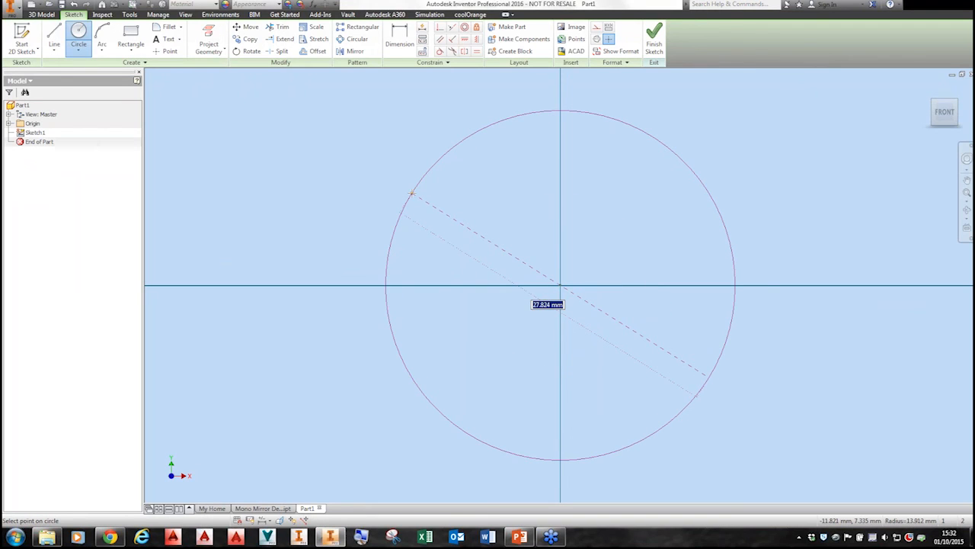
type("50")
key("Return")
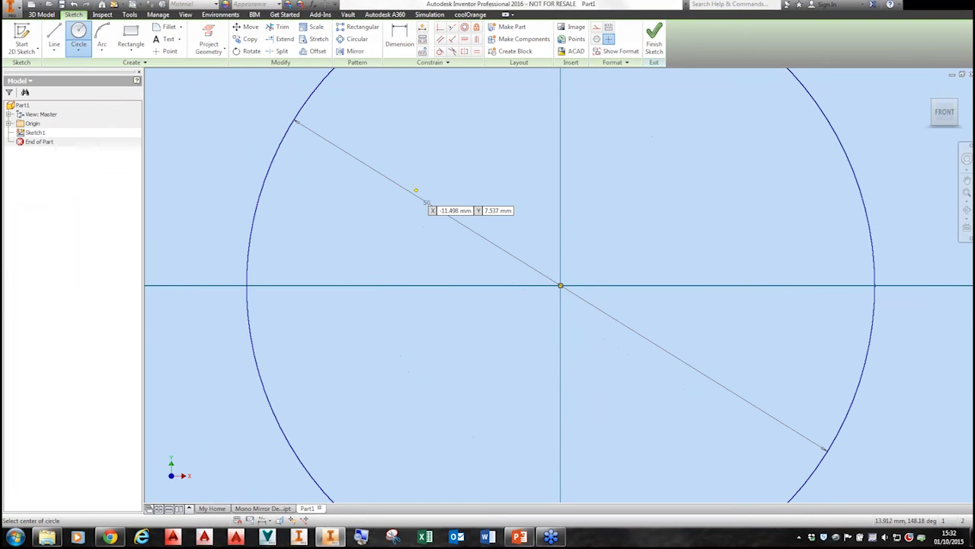
scroll(411, 260, "down", 4)
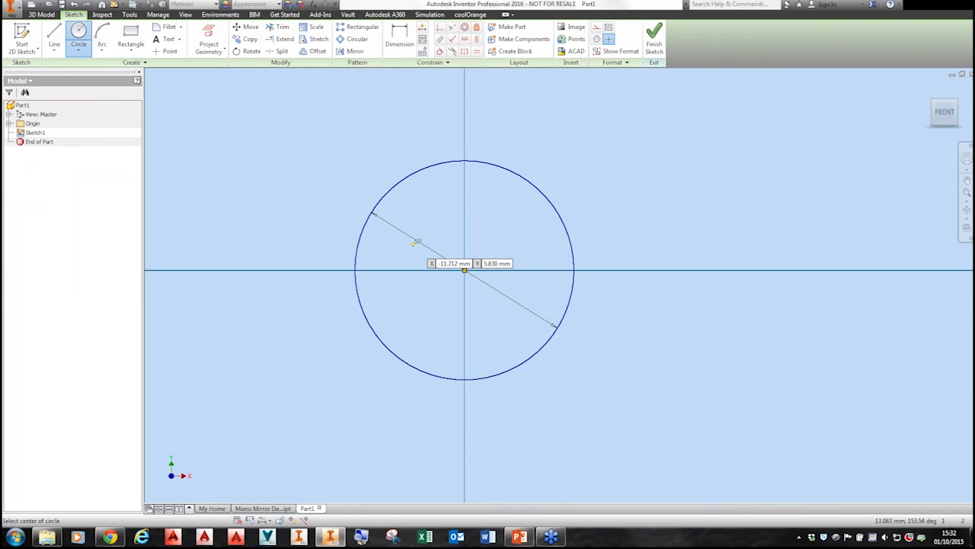
- End the Circle command and finish the sketch
right_click(305, 156)
left_click(342, 157)
left_click(654, 38)
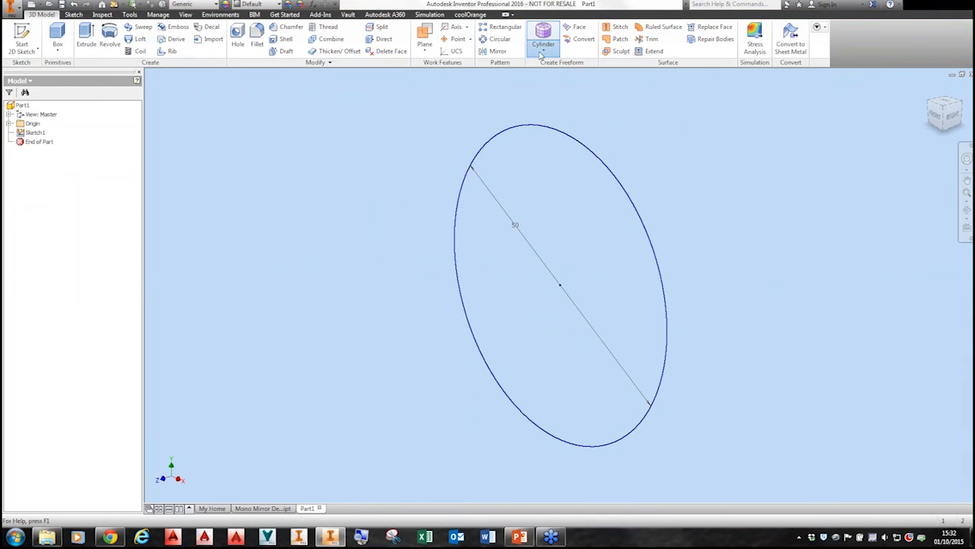
- Create an uncapped freeform cylinder on the XY plane, centred on the circle, with a 30 mm radius and 50 mm height
left_click(540, 52)
left_click(550, 109)
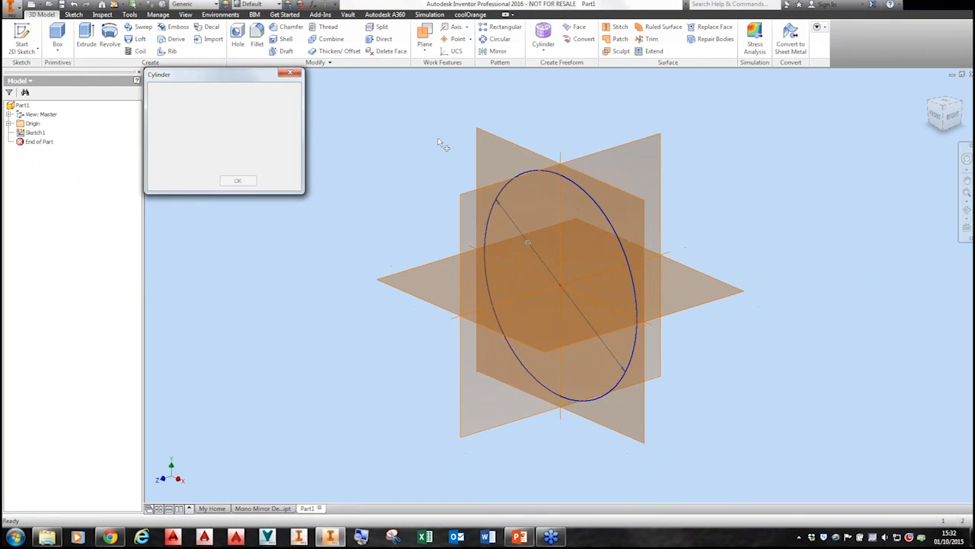
left_click(487, 146)
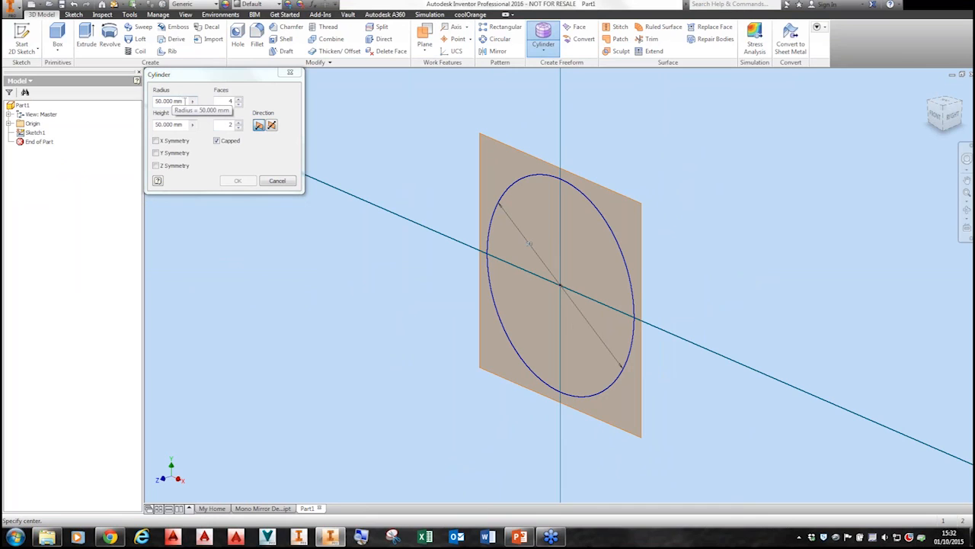
left_click(184, 101)
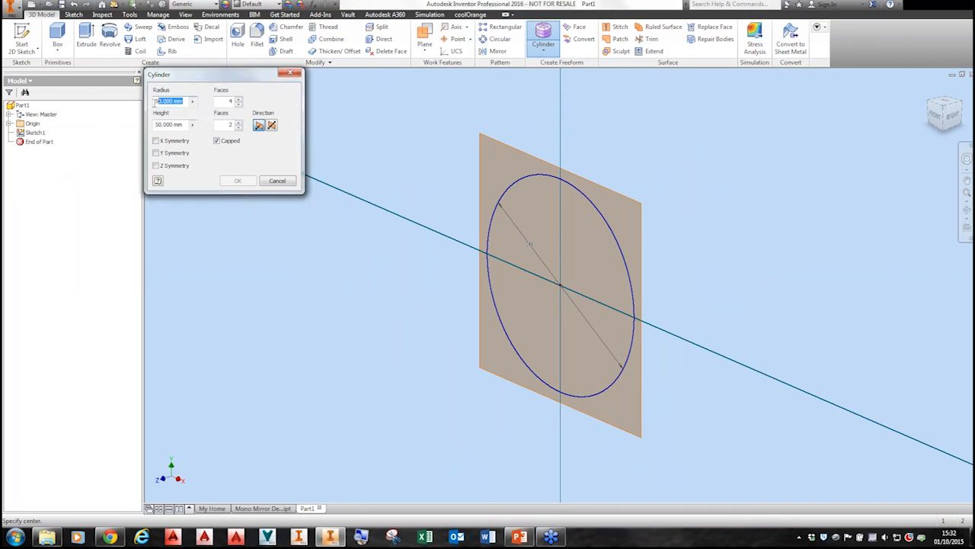
type("30")
left_click(217, 141)
left_click(560, 284)
left_click(523, 299)
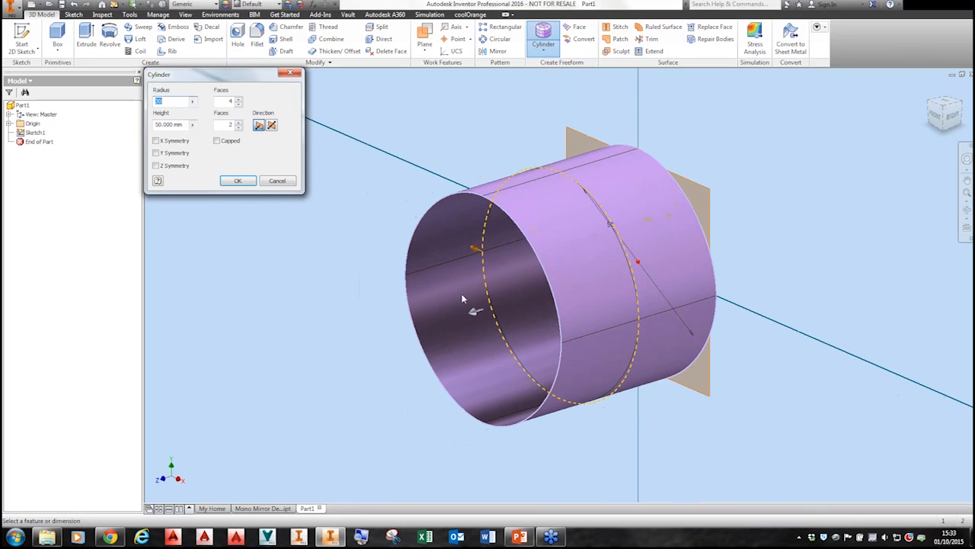
left_click(237, 181)
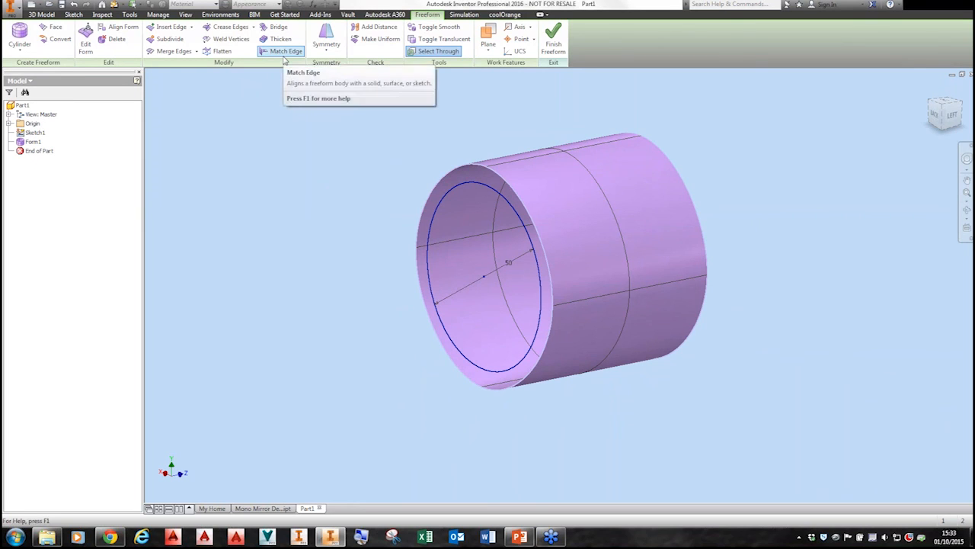
- Match the cylinder's open front edge to the 50 mm sketch circle with a 0.001 mm tolerance
left_click(286, 51)
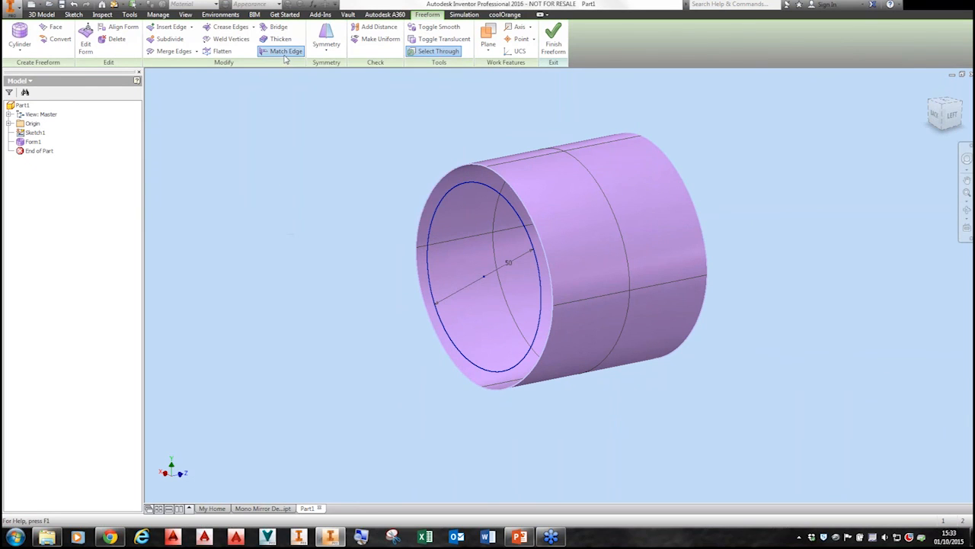
left_click(485, 168)
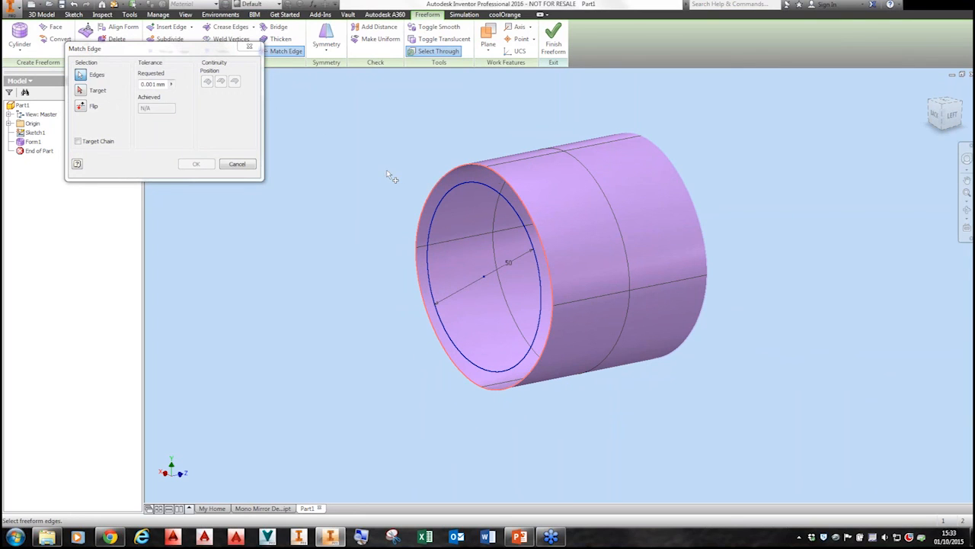
left_click(80, 90)
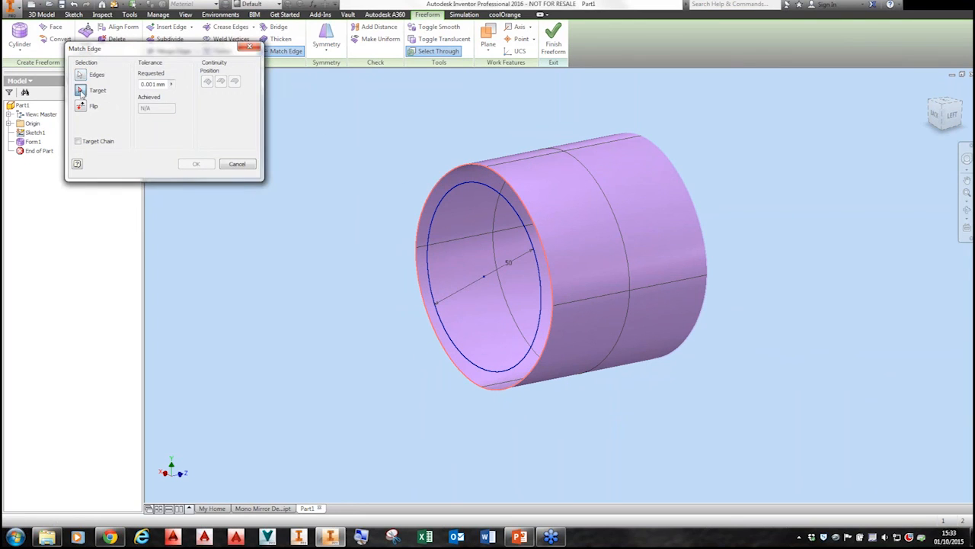
left_click(453, 188)
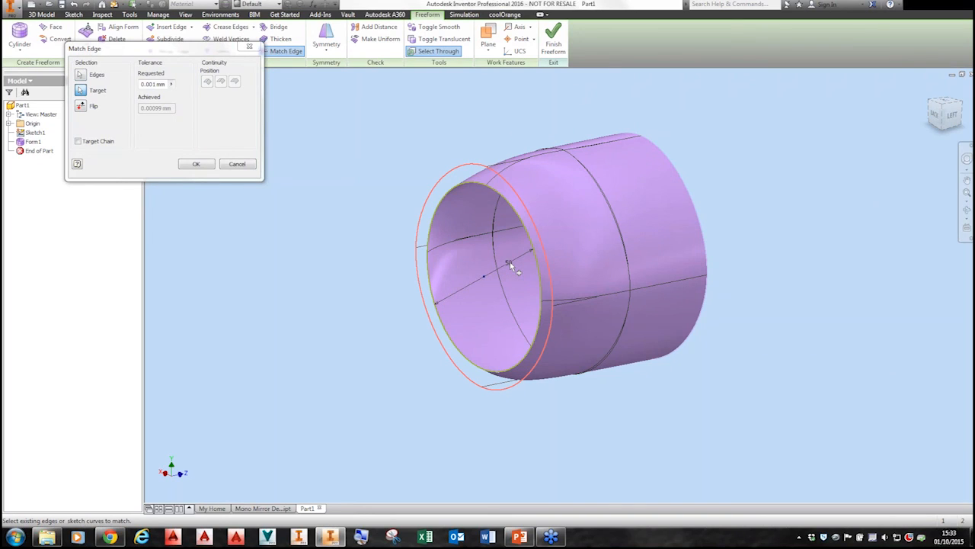
left_click(196, 164)
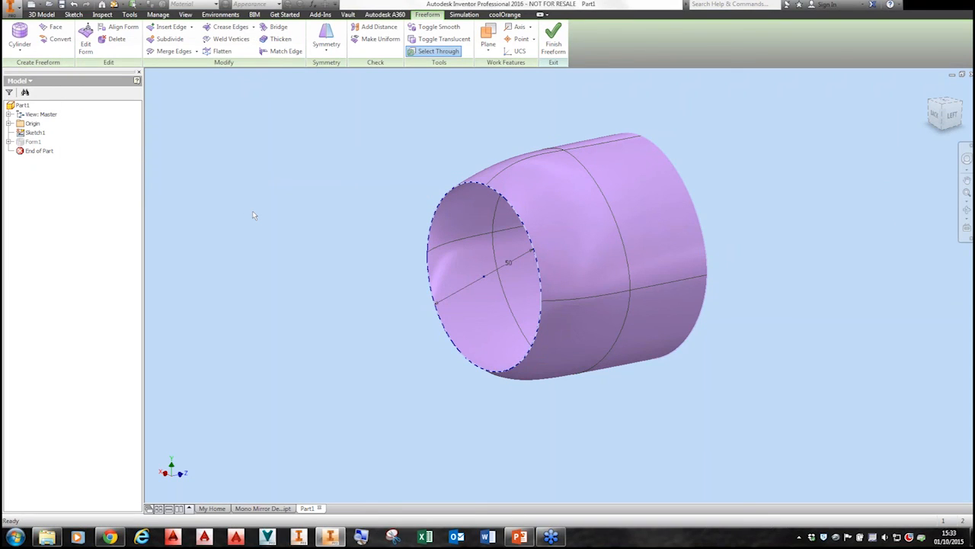
- Finish the freeform and inspect the matched edge listed under the form along with its available options
left_click(553, 38)
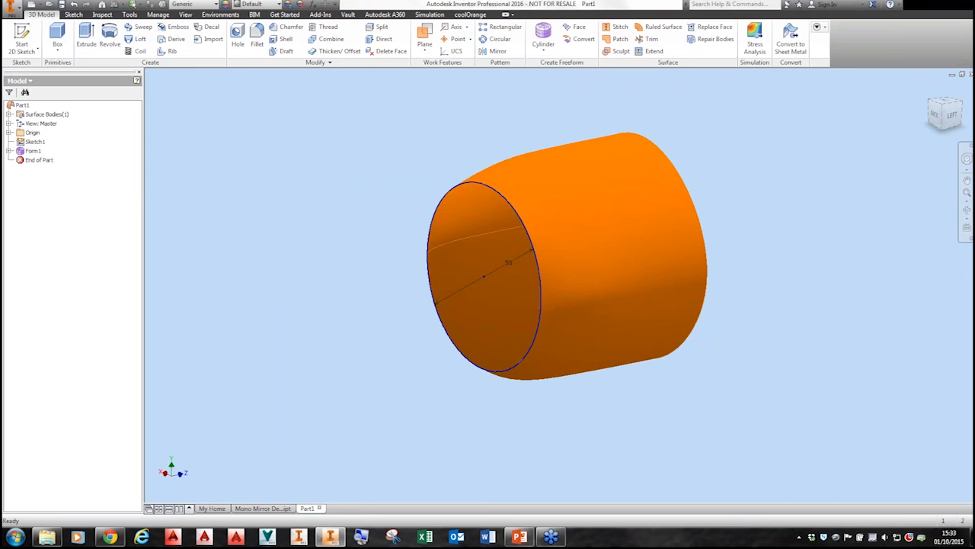
left_click(10, 151)
left_click(18, 160)
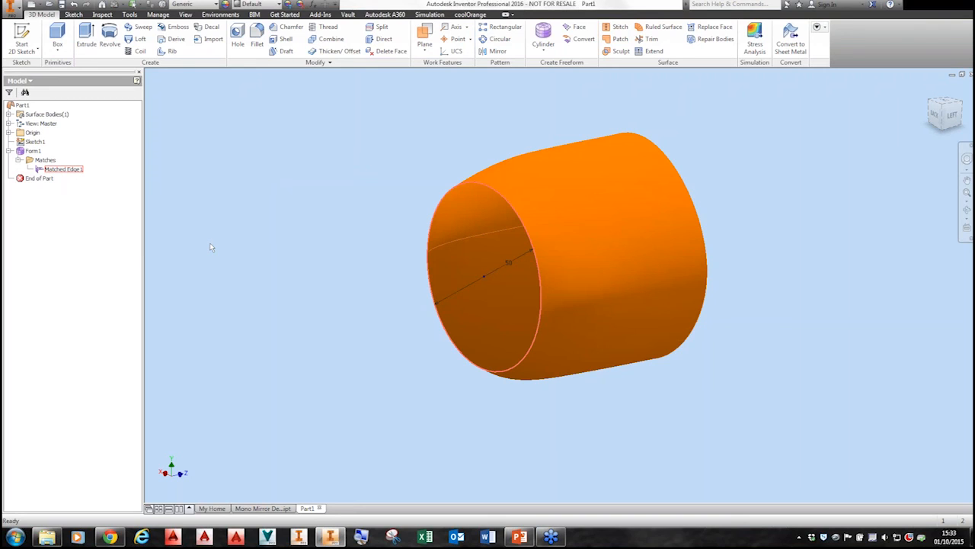
right_click(64, 174)
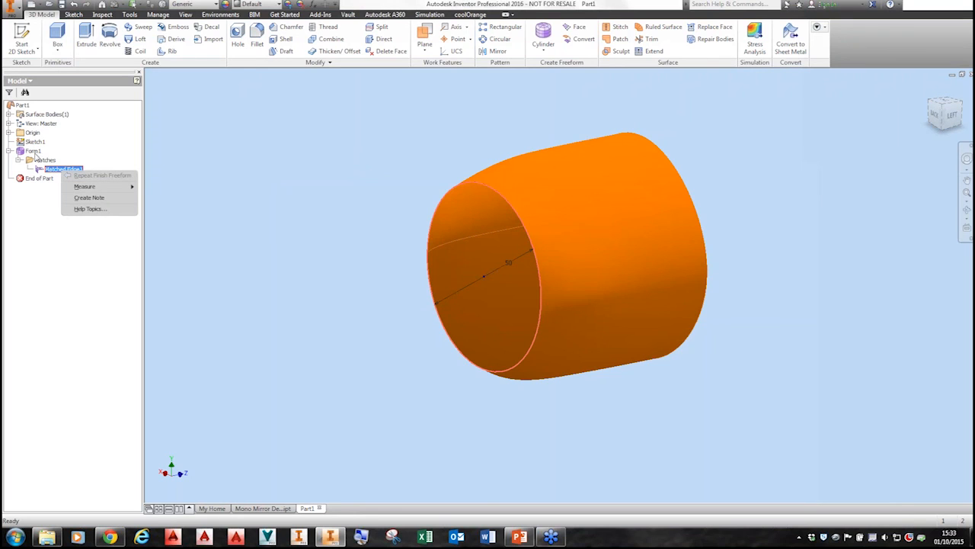
left_click(367, 131)
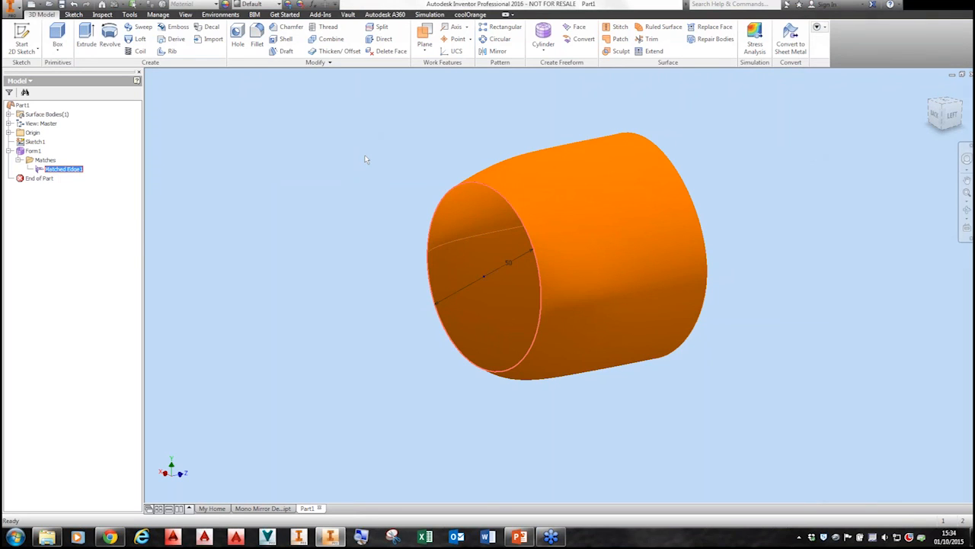
- Set the sketch circle's diameter to 40 mm and finish the sketch
double_click(35, 142)
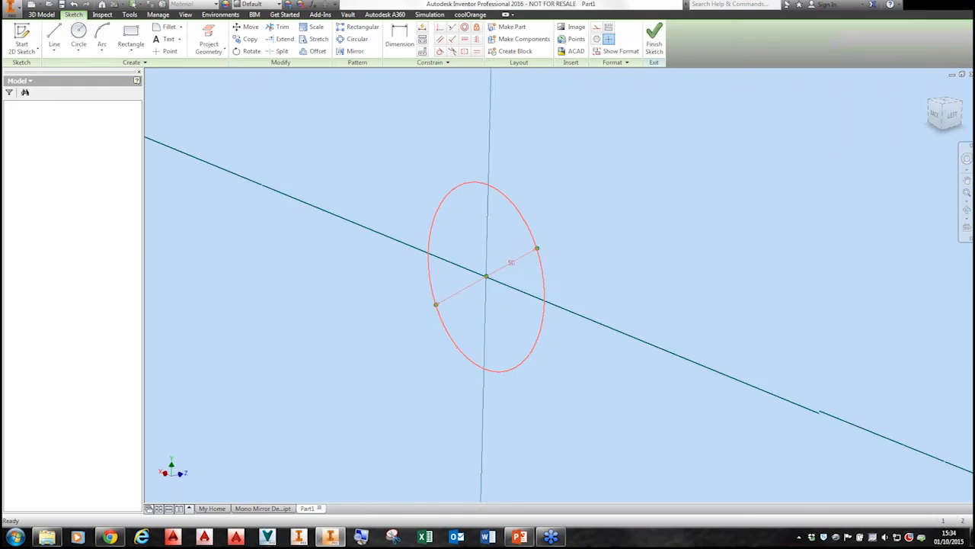
double_click(606, 262)
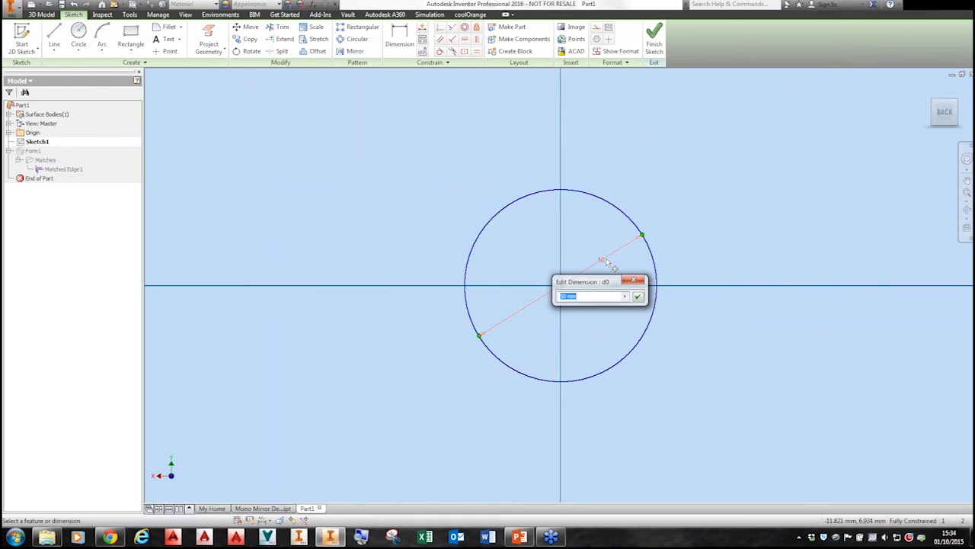
type("40")
key("Return")
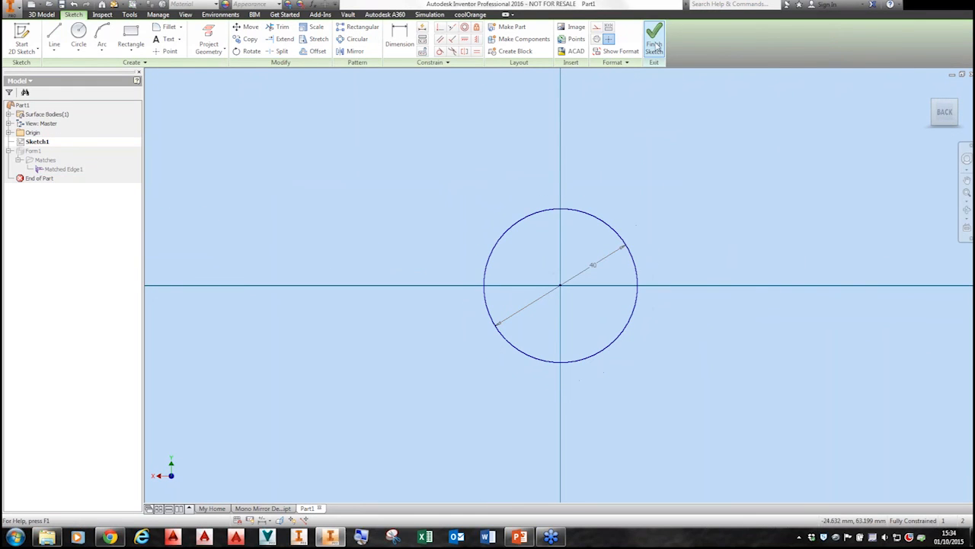
left_click(653, 43)
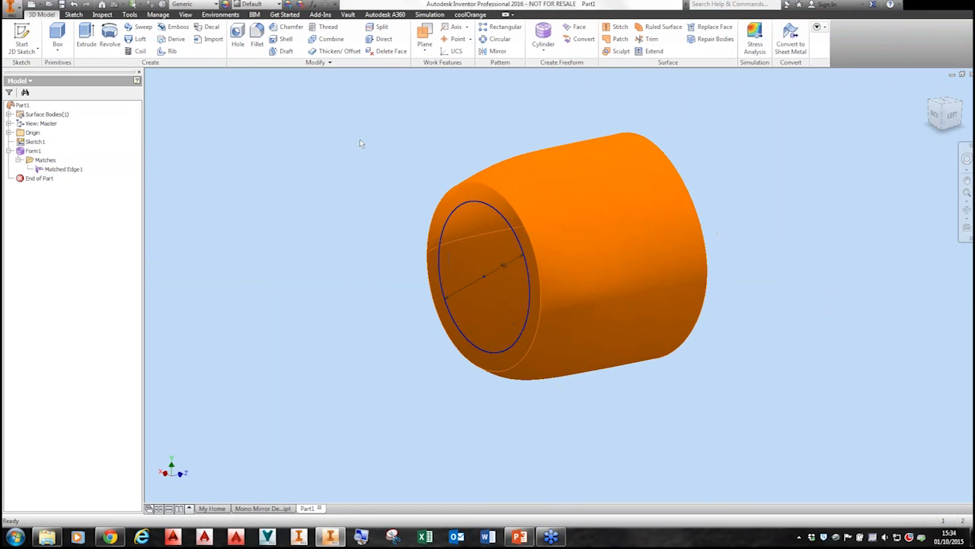
- Reopen the freeform for editing and rematch its matched edge to the resized circle
double_click(34, 150)
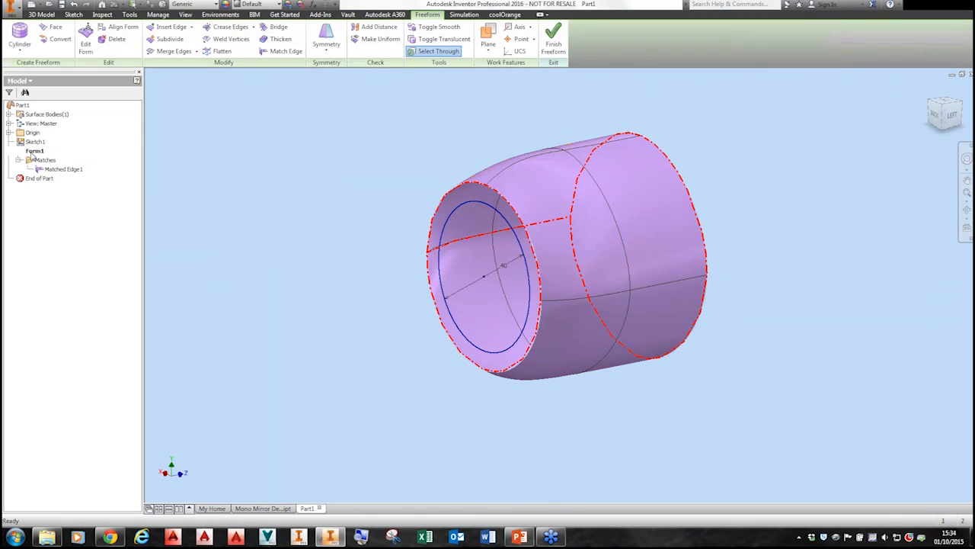
right_click(61, 170)
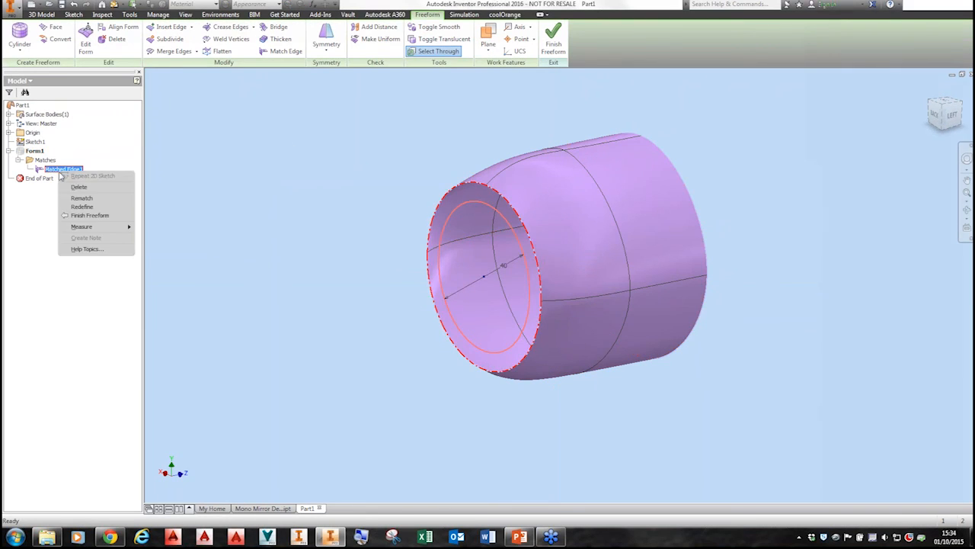
left_click(84, 198)
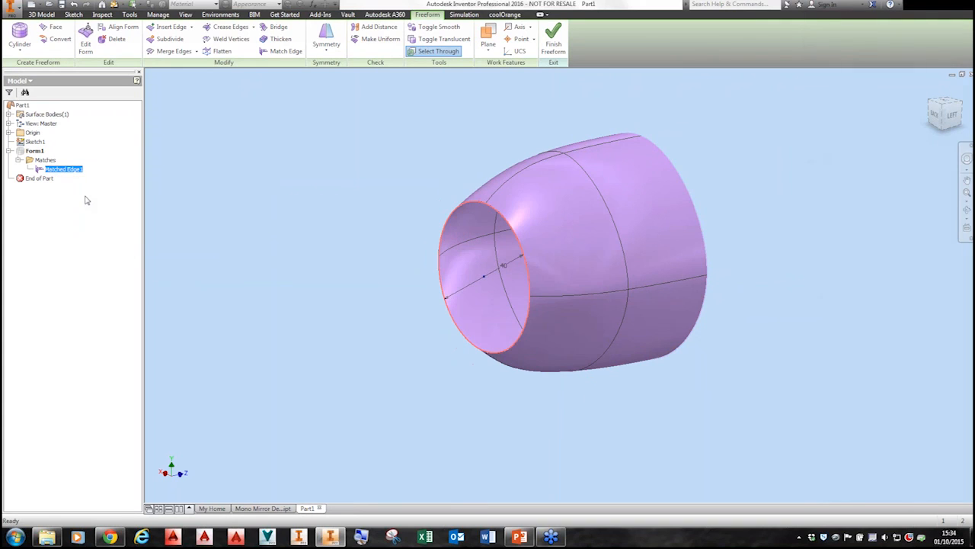